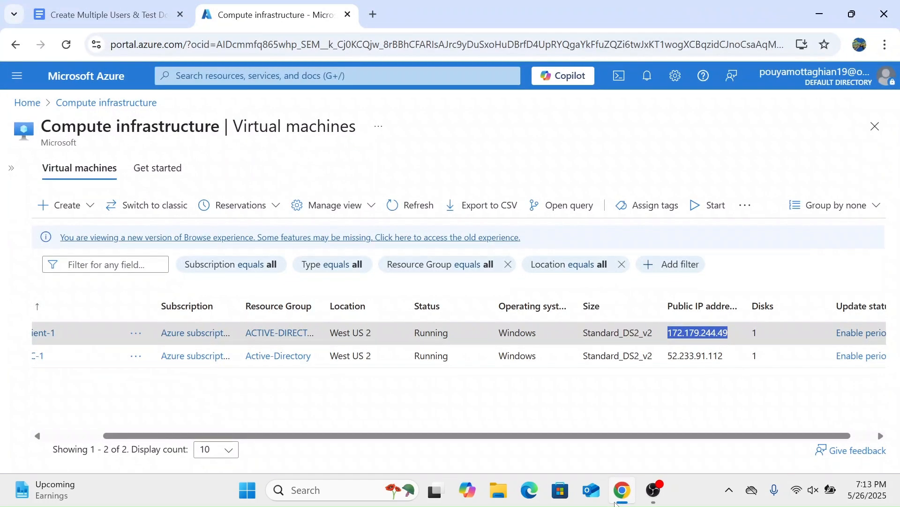
# Step: Check the virtual machine list, and review the guide's steps for allowing non-administrative Remote Desktop access to Client-1
pyautogui.click(770, 277)
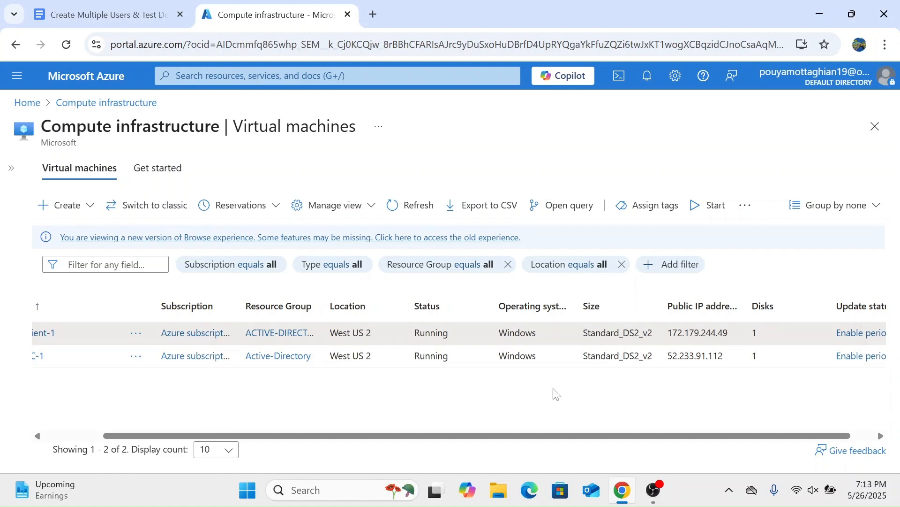
pyautogui.hscroll(-3, 555, 393)
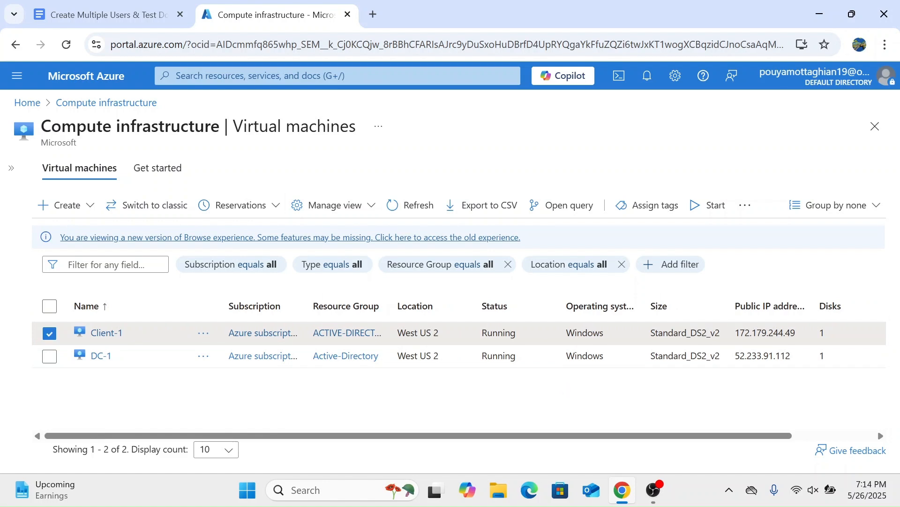
pyautogui.click(131, 5)
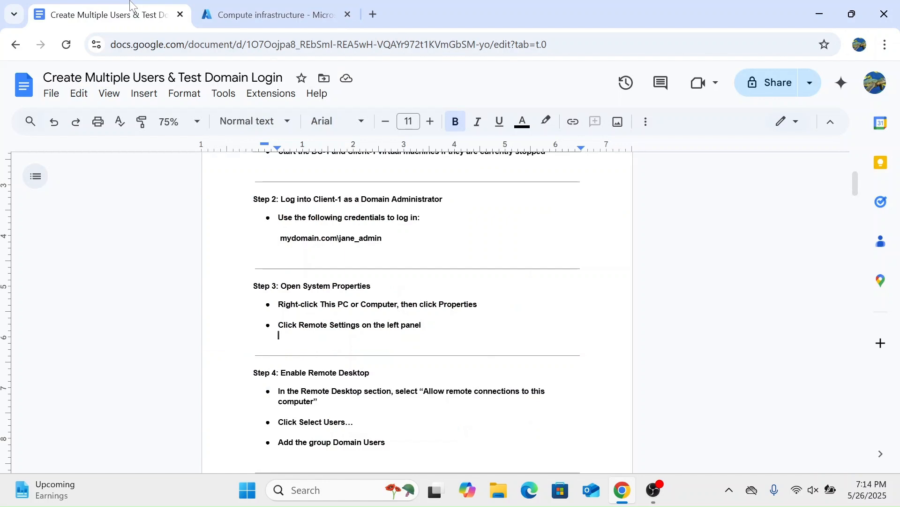
pyautogui.scroll(4, 418, 309)
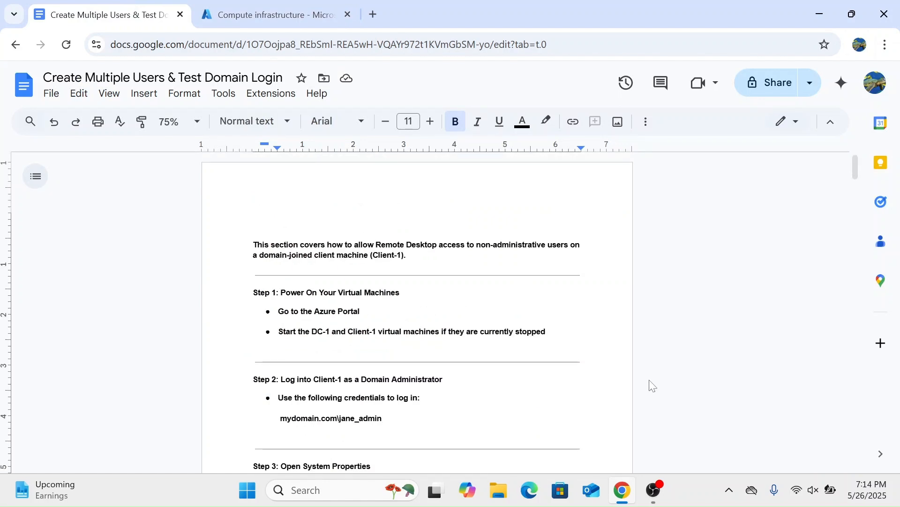
pyautogui.scroll(-1, 652, 385)
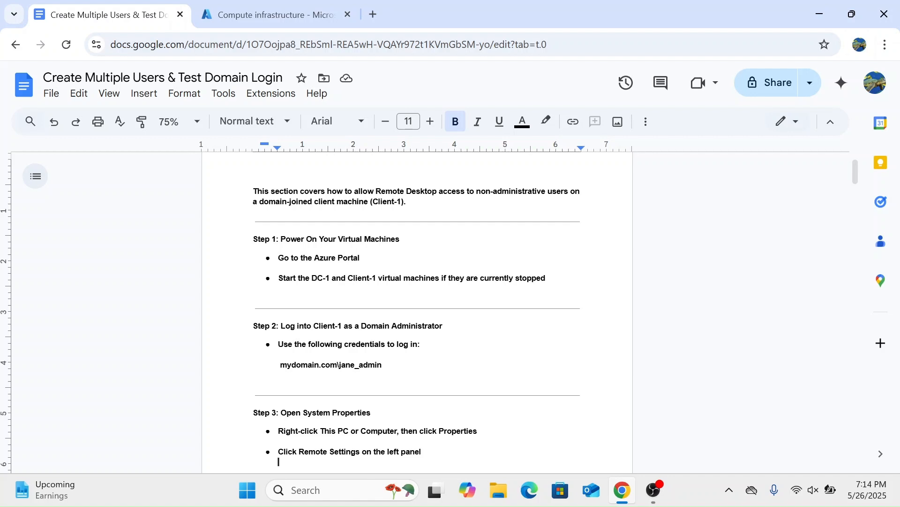
pyautogui.press('Down')
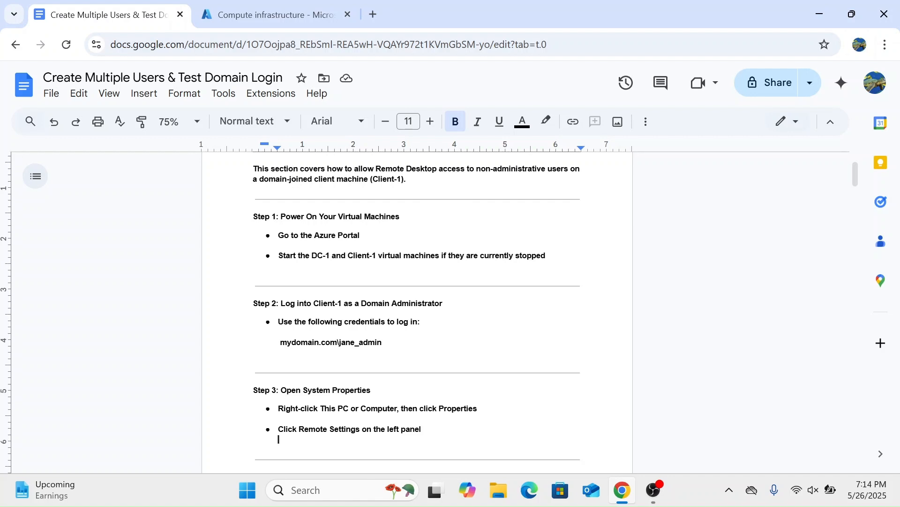
pyautogui.scroll(-2, 417, 309)
pyautogui.scroll(-3, 417, 310)
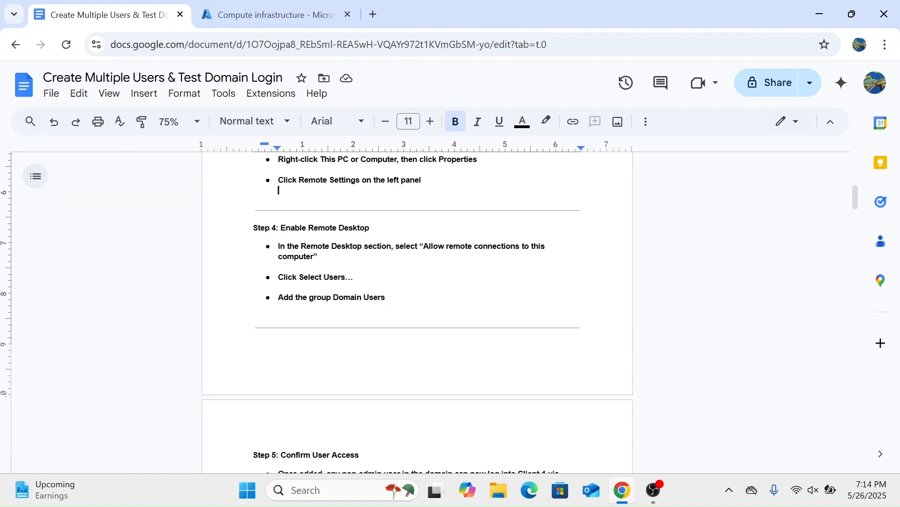
pyautogui.scroll(-10, 417, 309)
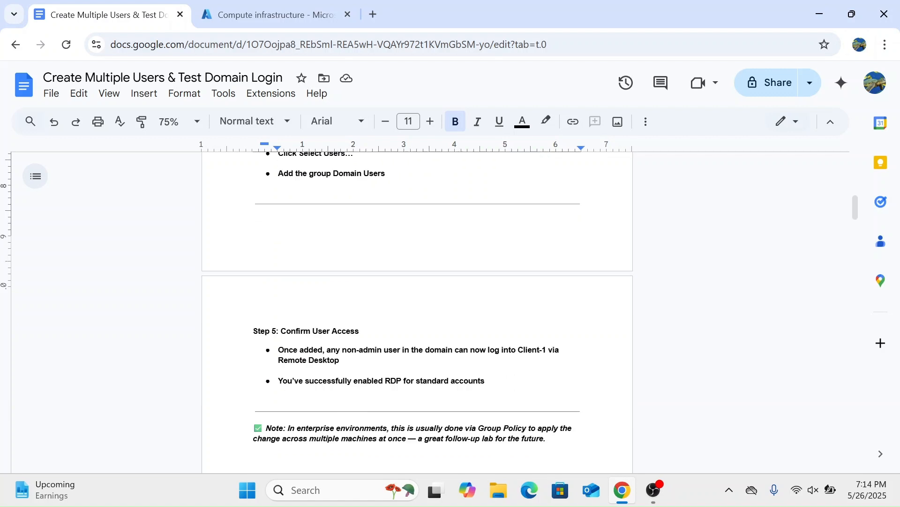
# Step: Review the guide's section on bulk-creating domain users with PowerShell ISE on DC-1, and return to its beginning
pyautogui.scroll(-9, 417, 310)
pyautogui.scroll(3, 417, 309)
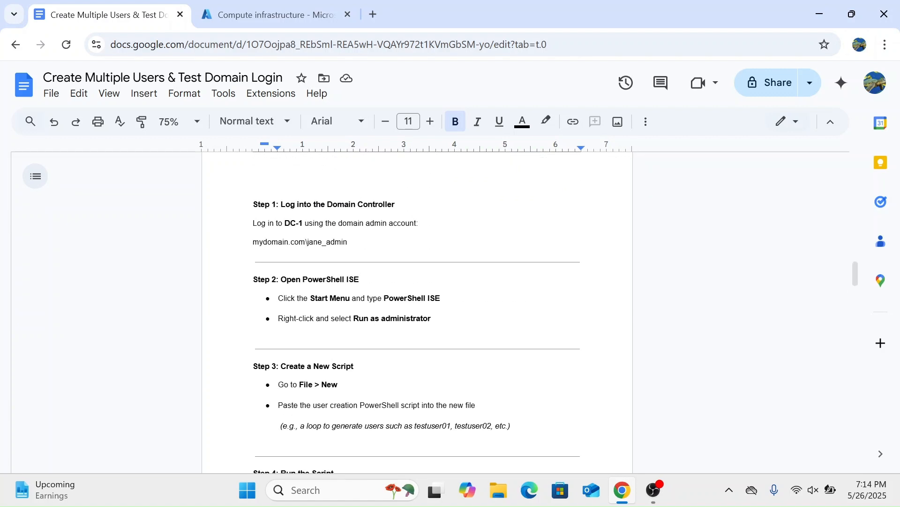
pyautogui.scroll(1, 700, 398)
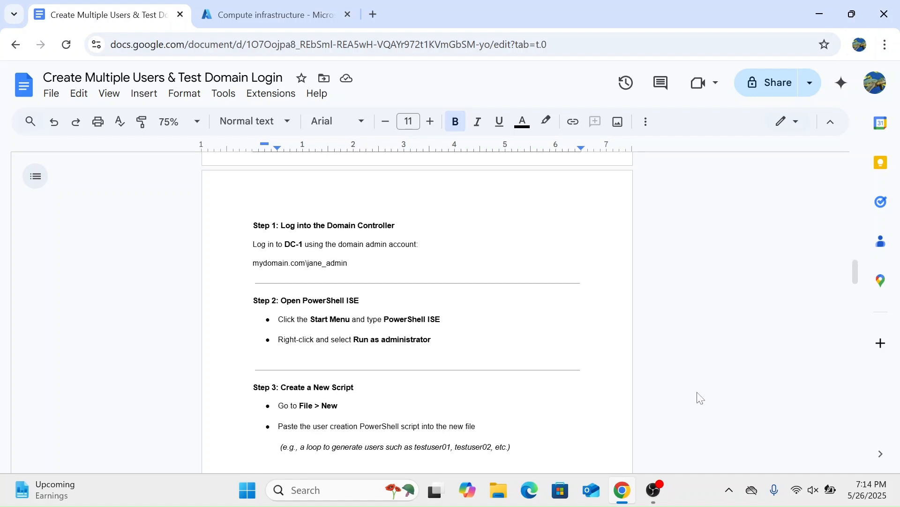
pyautogui.scroll(-3, 700, 398)
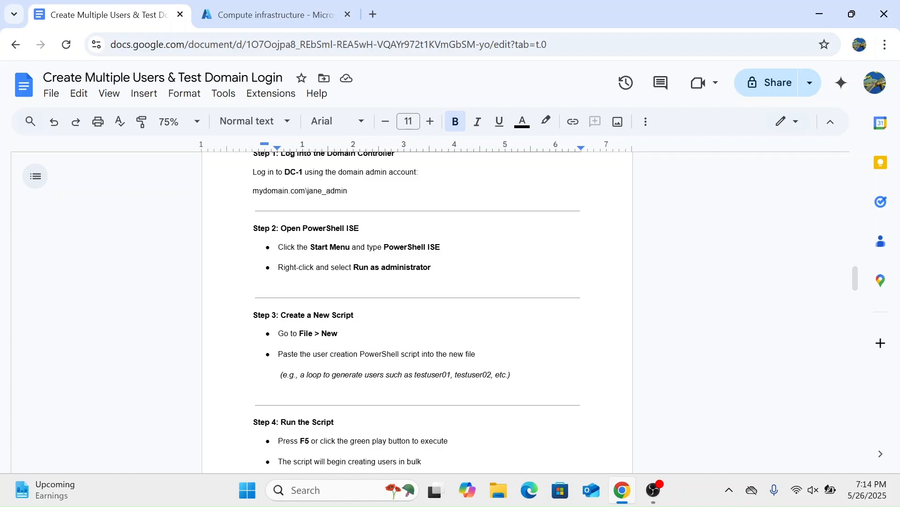
pyautogui.scroll(3, 416, 311)
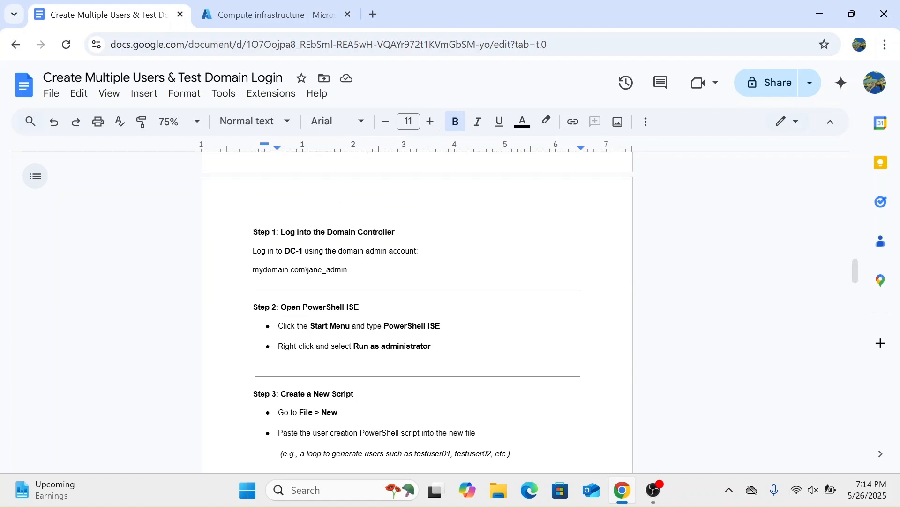
pyautogui.scroll(-1, 416, 312)
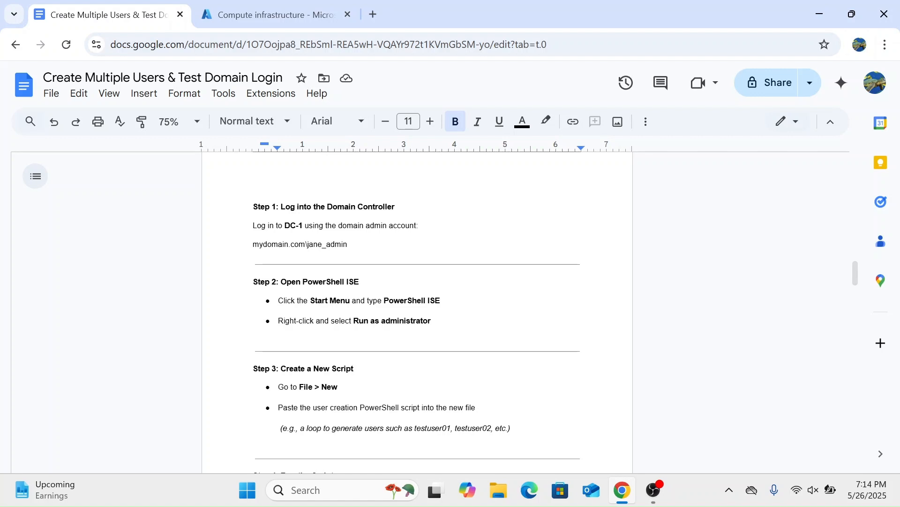
pyautogui.scroll(-2, 417, 312)
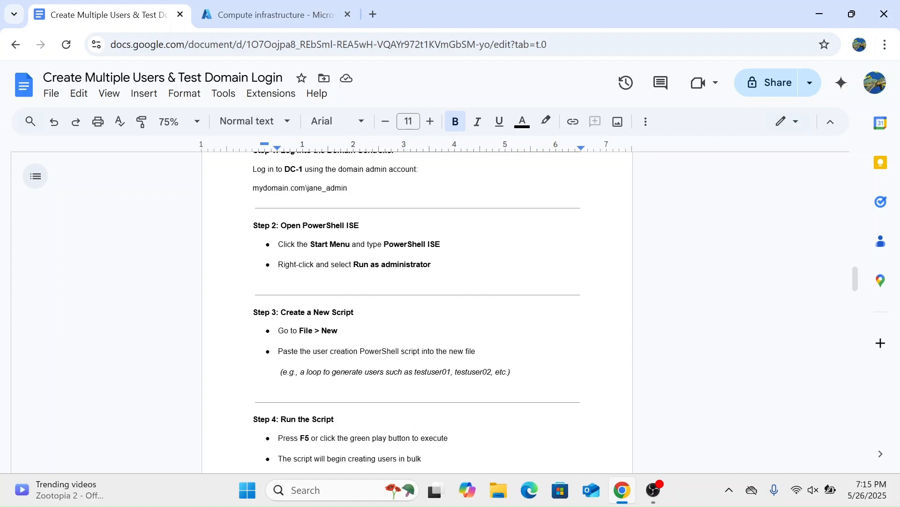
pyautogui.scroll(-3, 418, 310)
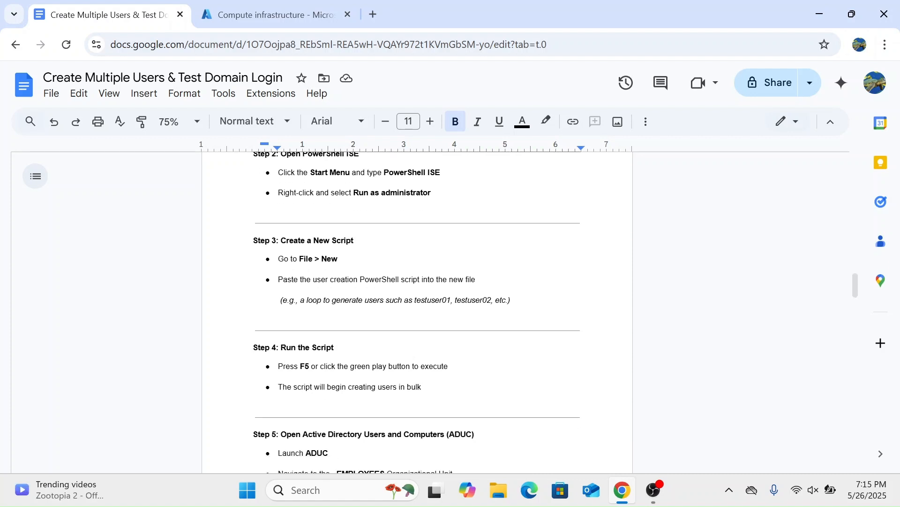
pyautogui.scroll(20, 418, 309)
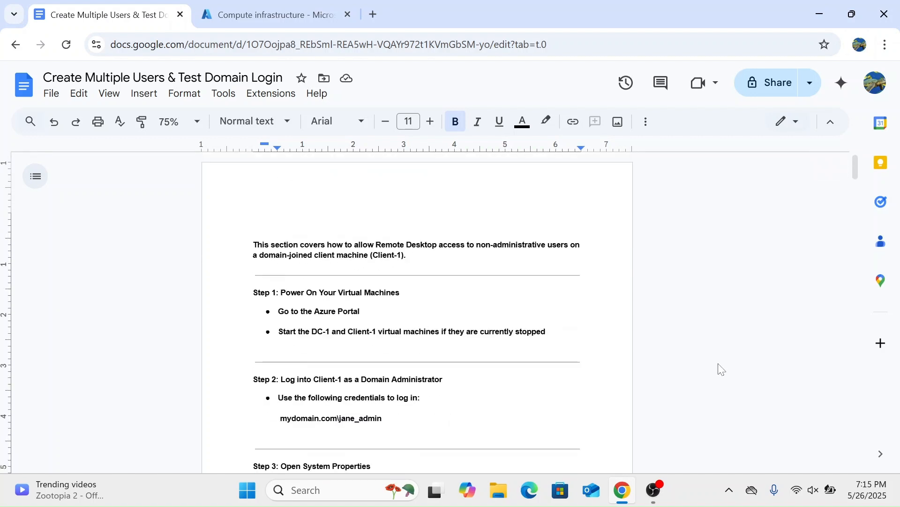
pyautogui.scroll(-3, 721, 368)
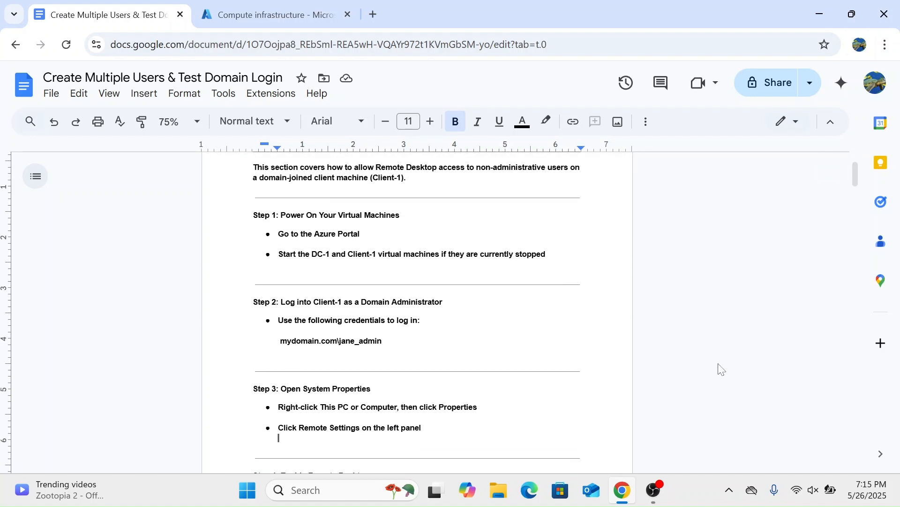
# Step: Start a Remote Desktop connection to Client-1 using its public IP address, 172.179.244.49
pyautogui.click(277, 6)
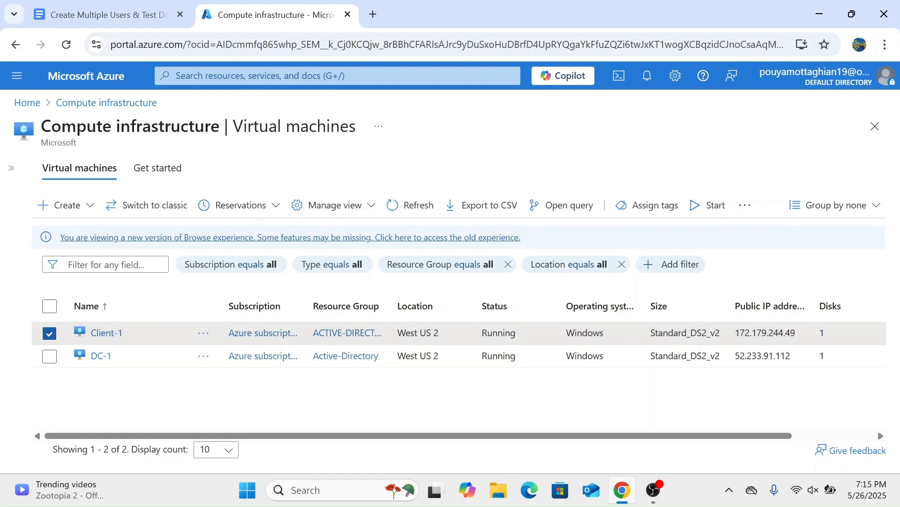
pyautogui.moveTo(797, 332); pyautogui.dragTo(734, 333)
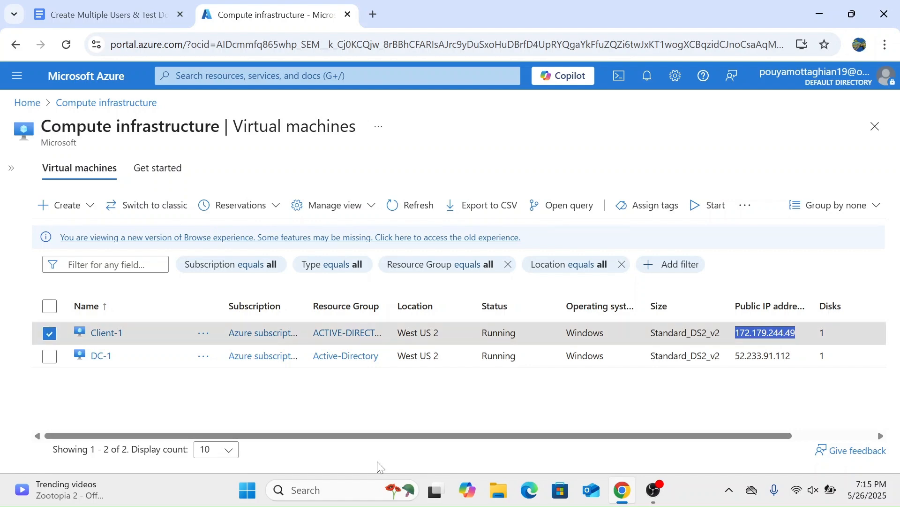
pyautogui.click(334, 491)
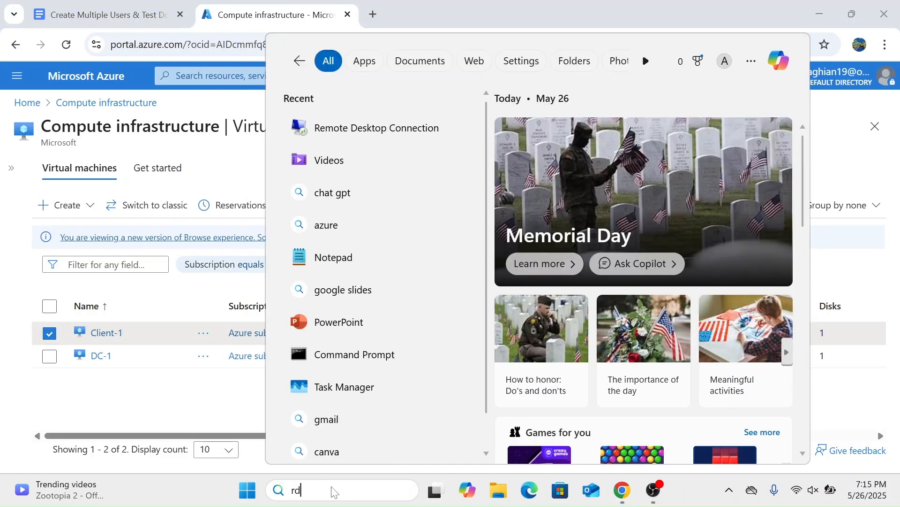
pyautogui.write('rdp')
pyautogui.press('Return')
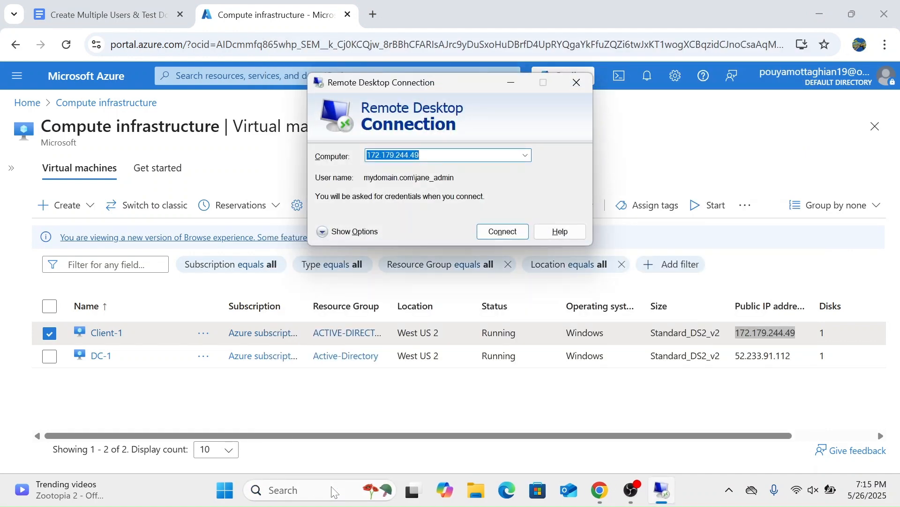
pyautogui.press('Return')
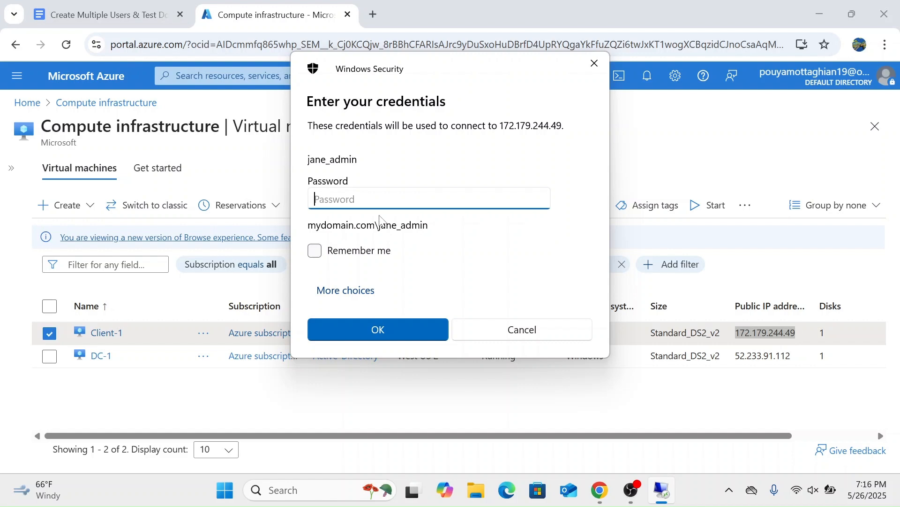
# Step: Enter the domain administrator's account password and log in to Client-1
pyautogui.write('•••••••••')
pyautogui.press('BackSpace')
pyautogui.press('BackSpace')
pyautogui.press('BackSpace')
pyautogui.press('BackSpace')
pyautogui.press('BackSpace')
pyautogui.press('BackSpace')
pyautogui.press('BackSpace')
pyautogui.press('BackSpace')
pyautogui.press('BackSpace')
pyautogui.write('••••••••••••')
pyautogui.press('Return')
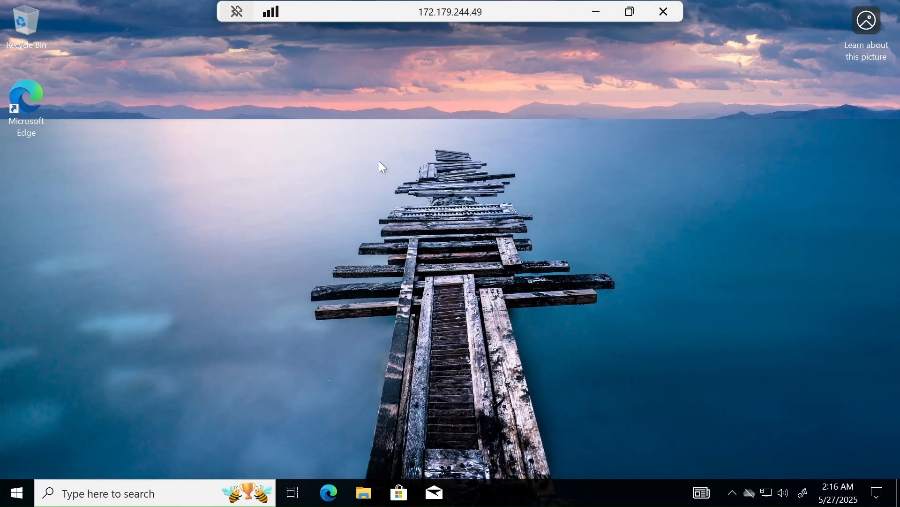
# Step: Switch to the guide in Google Docs and review its steps for opening System Properties and enabling Remote Desktop for Domain Users
pyautogui.click(594, 11)
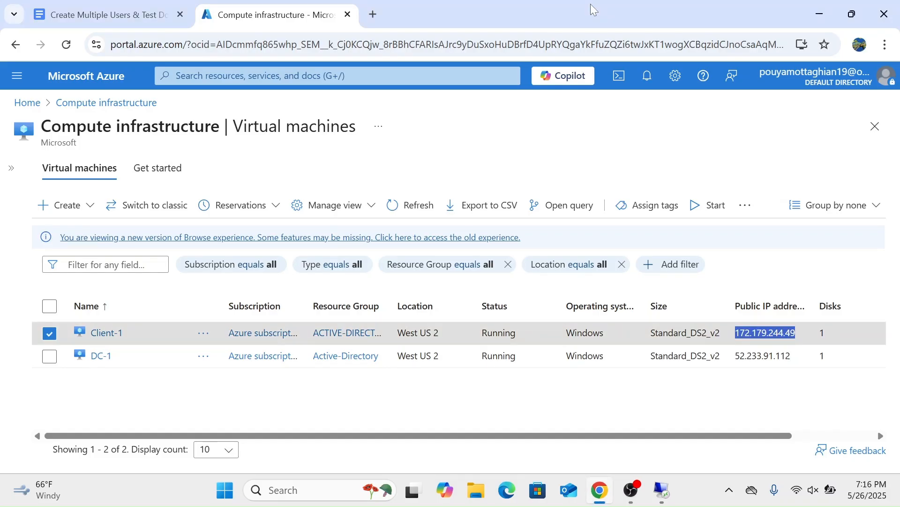
pyautogui.click(106, 15)
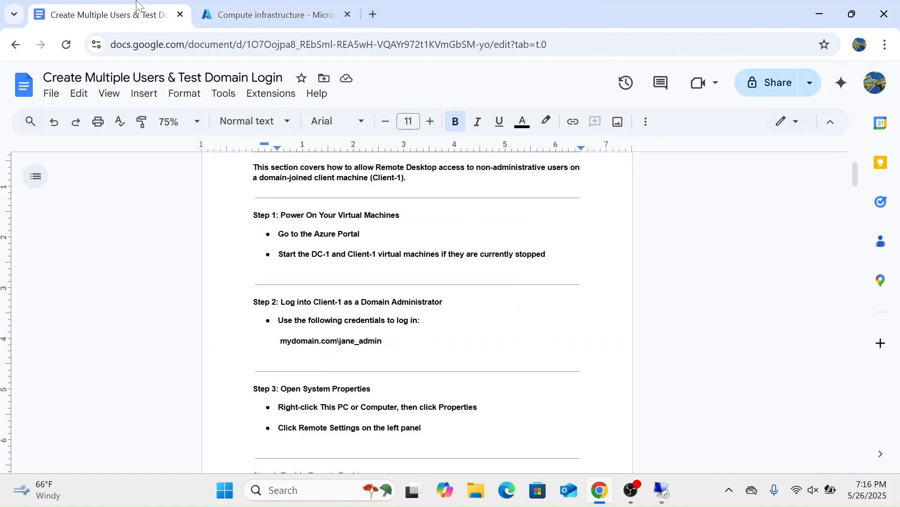
pyautogui.scroll(2, 417, 309)
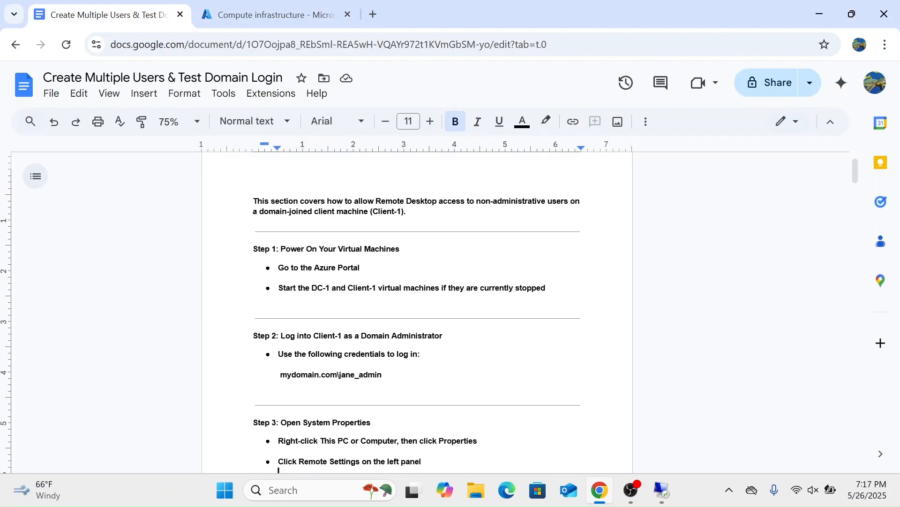
pyautogui.scroll(-5, 418, 310)
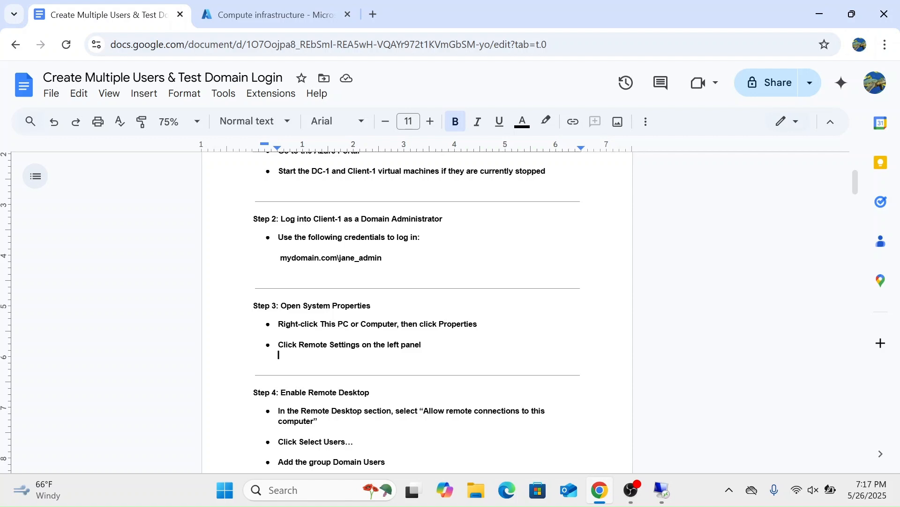
pyautogui.scroll(-2, 418, 309)
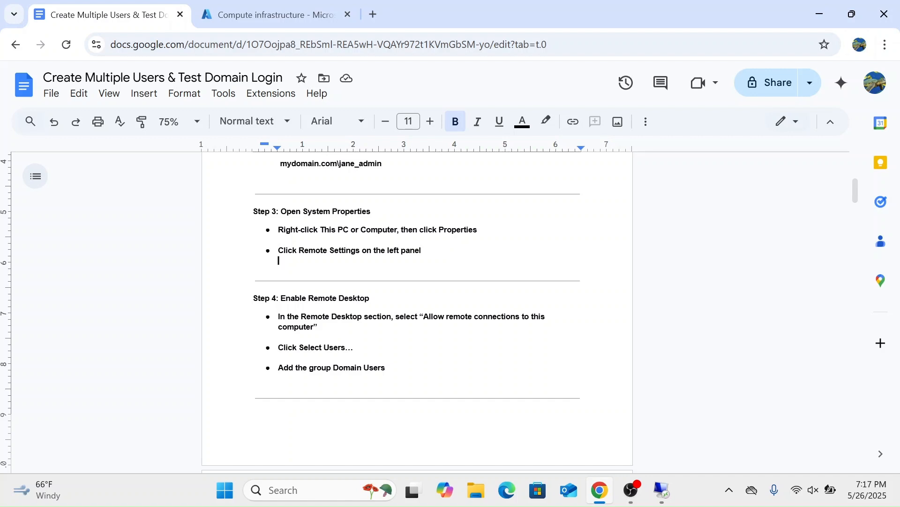
pyautogui.scroll(-1, 418, 310)
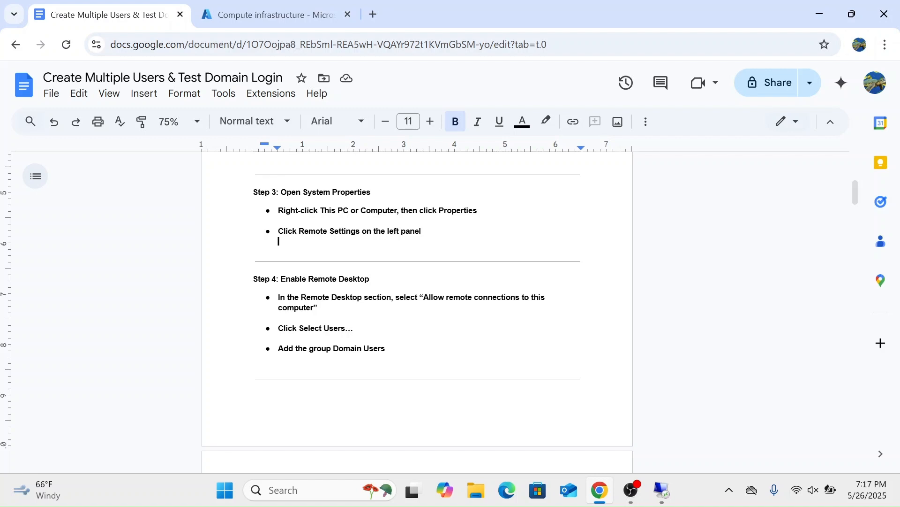
# Step: Return to the Client-1 session, find the system properties, and open the related Remote Desktop settings
pyautogui.click(663, 490)
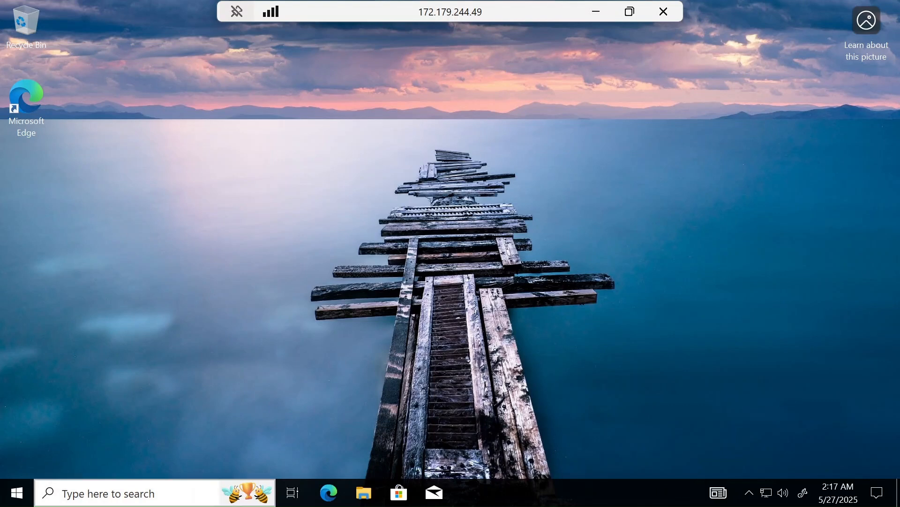
pyautogui.click(83, 495)
pyautogui.write('system ')
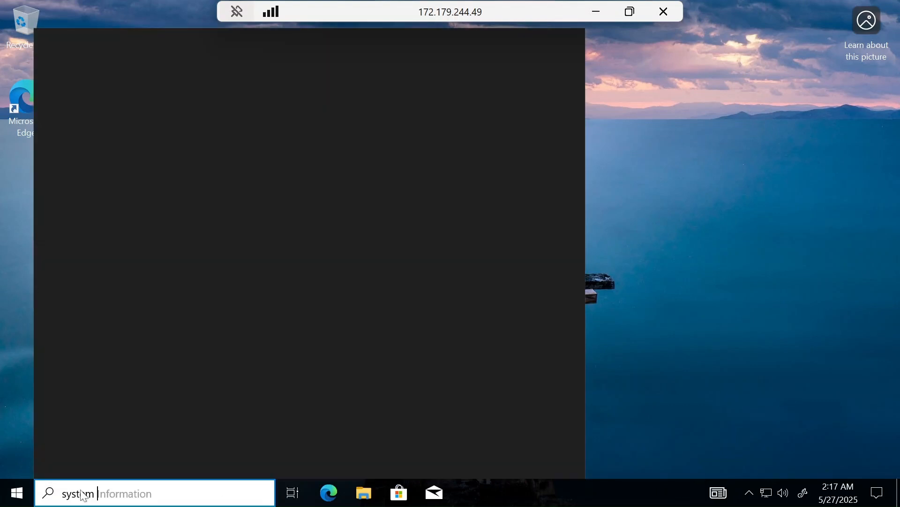
pyautogui.write('properties')
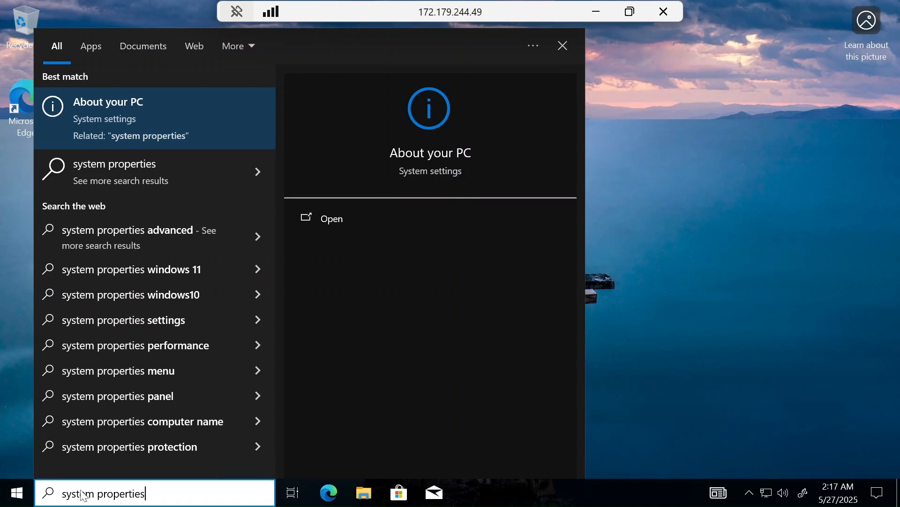
pyautogui.press('Return')
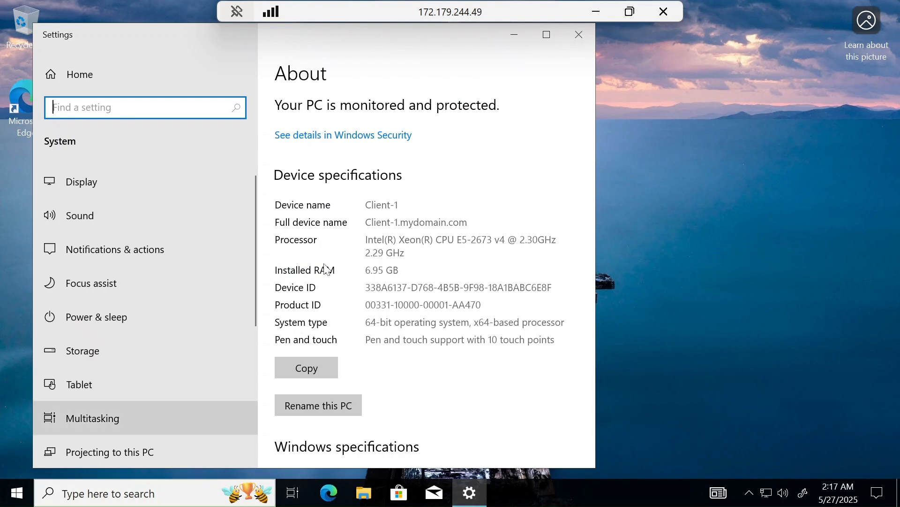
pyautogui.click(554, 40)
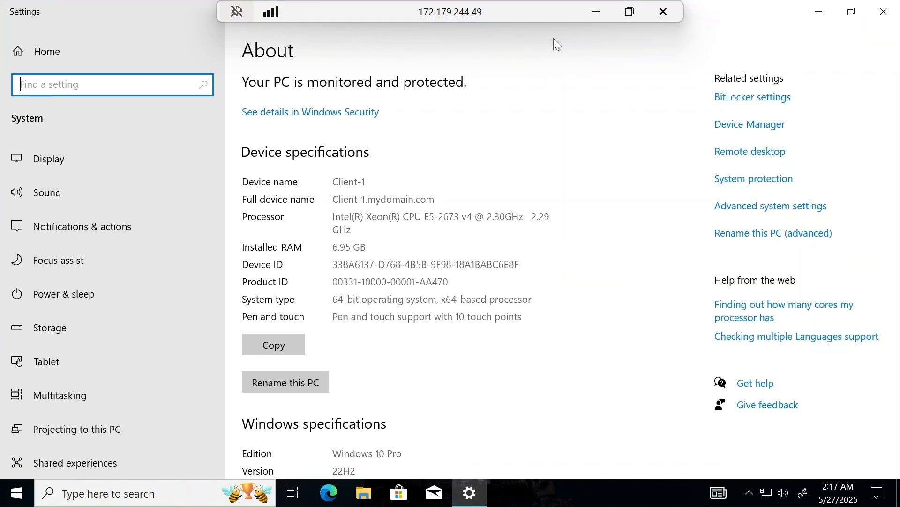
pyautogui.click(768, 152)
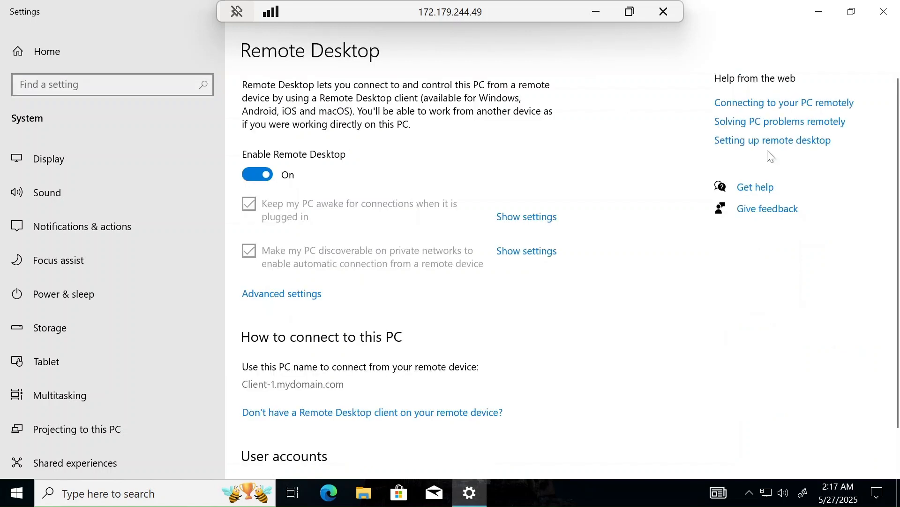
# Step: Add the Domain Users group to the users who can remotely access this PC, and close the Settings window
pyautogui.scroll(-1, 605, 315)
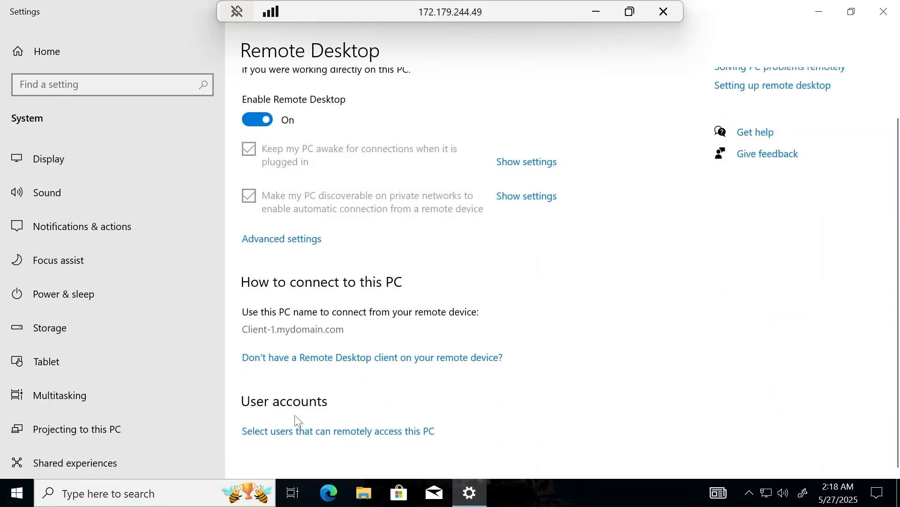
pyautogui.click(293, 432)
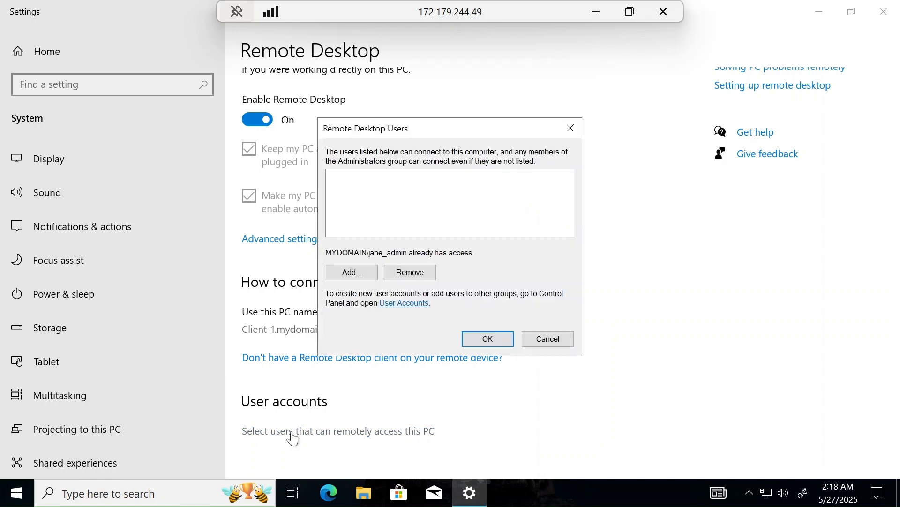
pyautogui.click(358, 274)
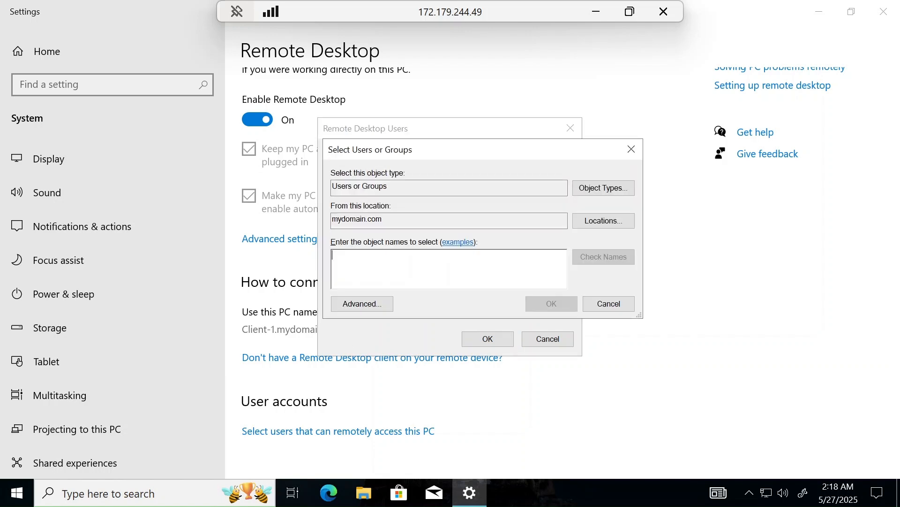
pyautogui.write('Dom')
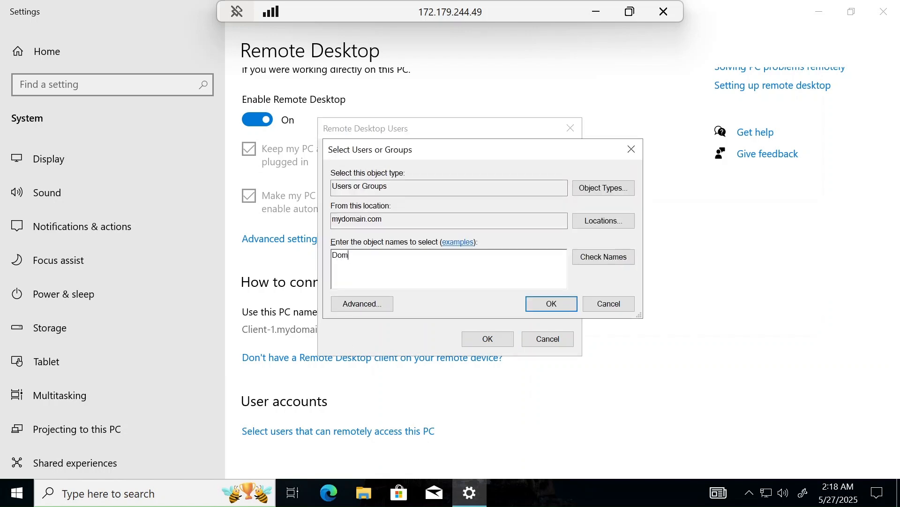
pyautogui.write('ain Users')
pyautogui.click(552, 304)
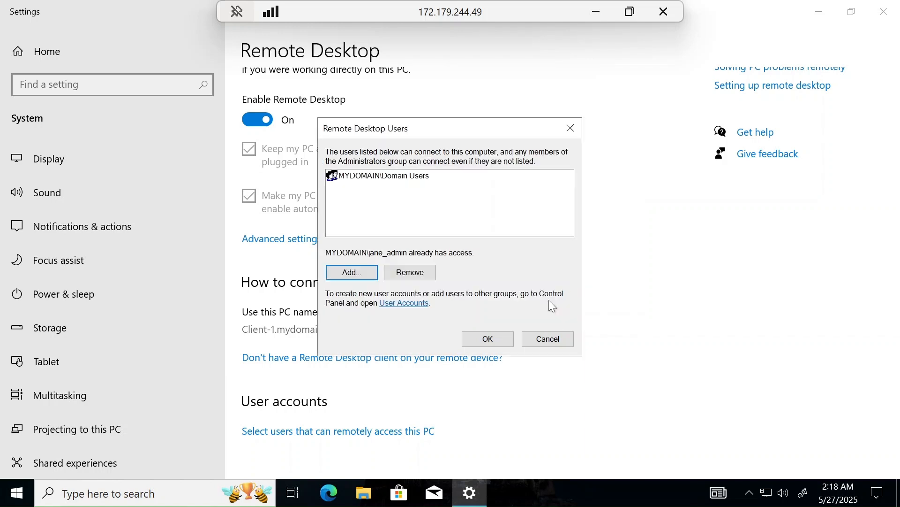
pyautogui.click(501, 339)
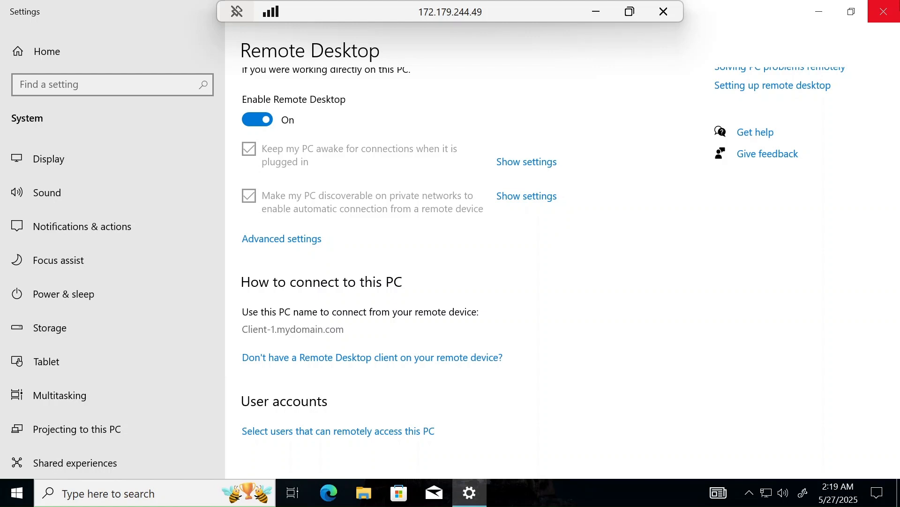
pyautogui.click(898, 14)
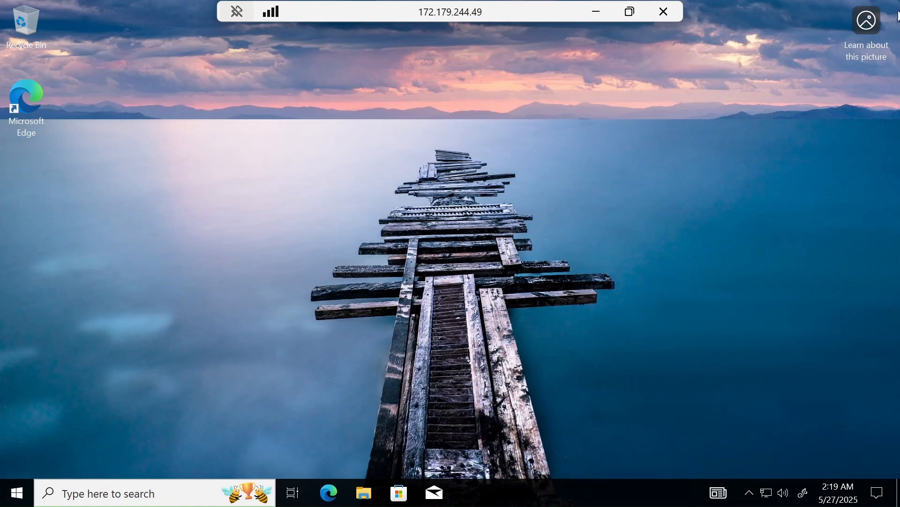
# Step: Switch to the guide in Google Docs and review confirming user access and the steps for creating users with PowerShell ISE on DC-1
pyautogui.click(597, 12)
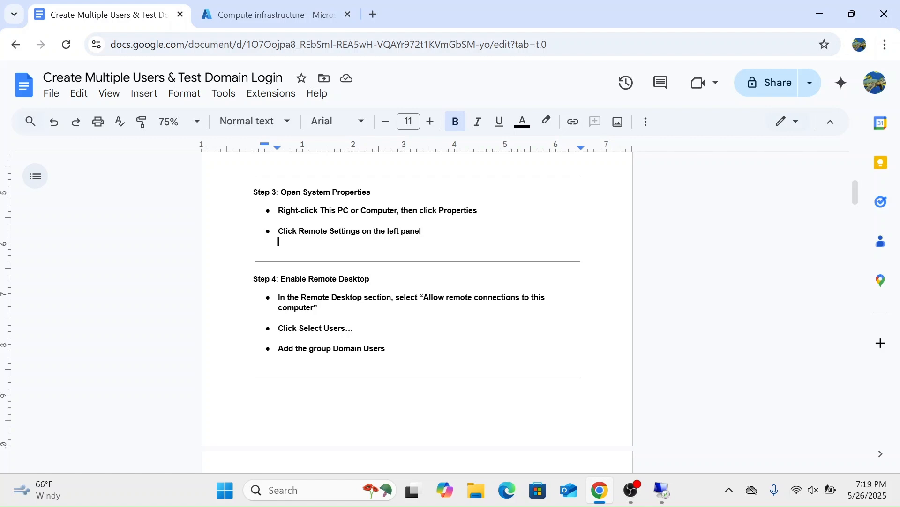
pyautogui.scroll(-1, 418, 309)
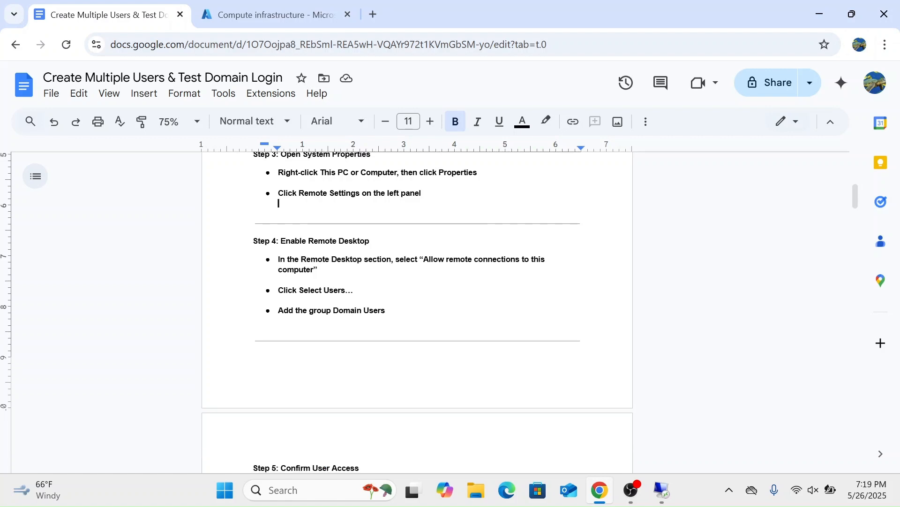
pyautogui.scroll(-1, 317, 312)
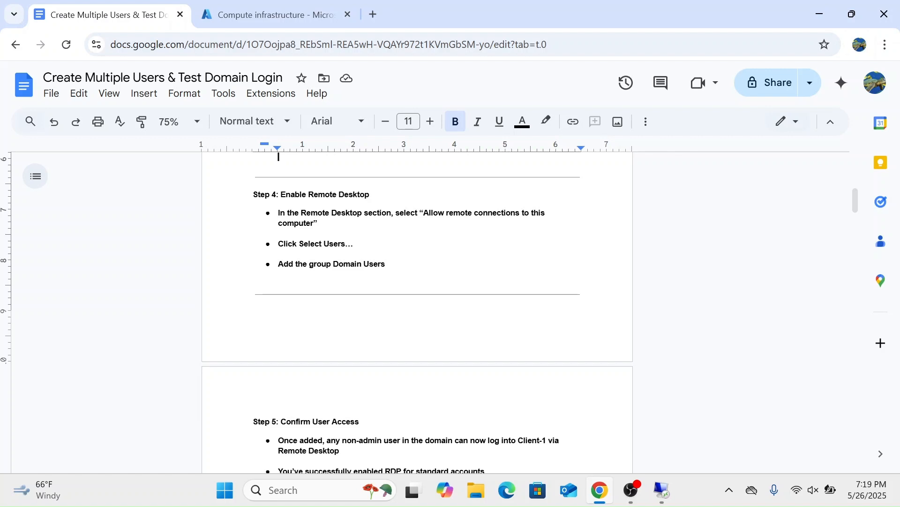
pyautogui.moveTo(382, 264); pyautogui.dragTo(256, 175)
pyautogui.click(254, 176)
pyautogui.scroll(-4, 418, 312)
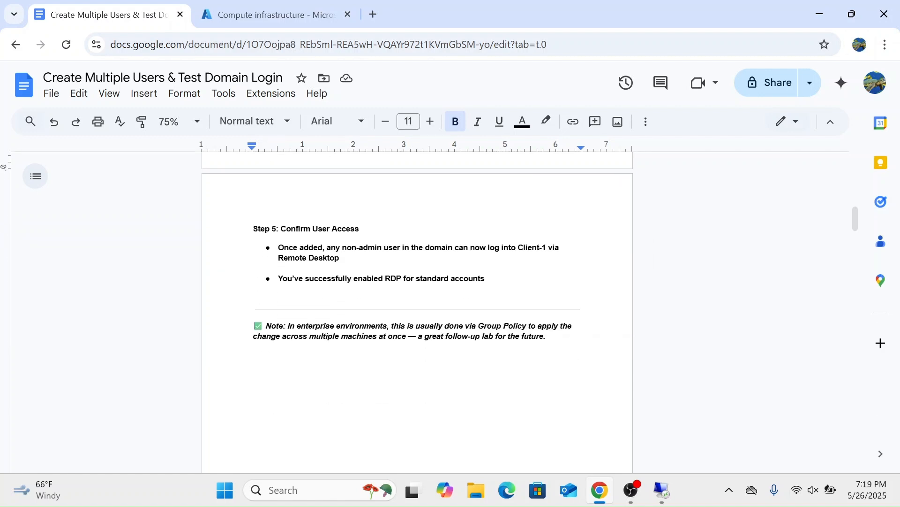
pyautogui.scroll(-1, 417, 312)
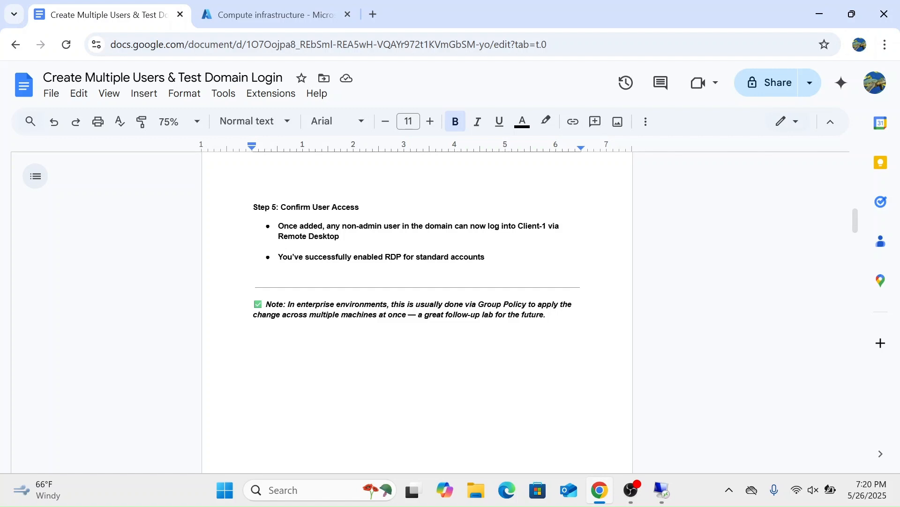
pyautogui.moveTo(339, 236); pyautogui.dragTo(278, 226)
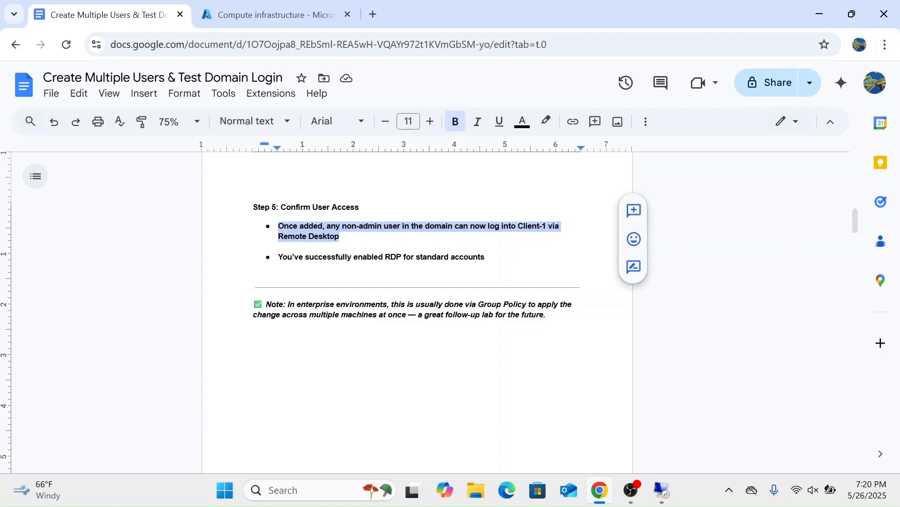
pyautogui.click(340, 236)
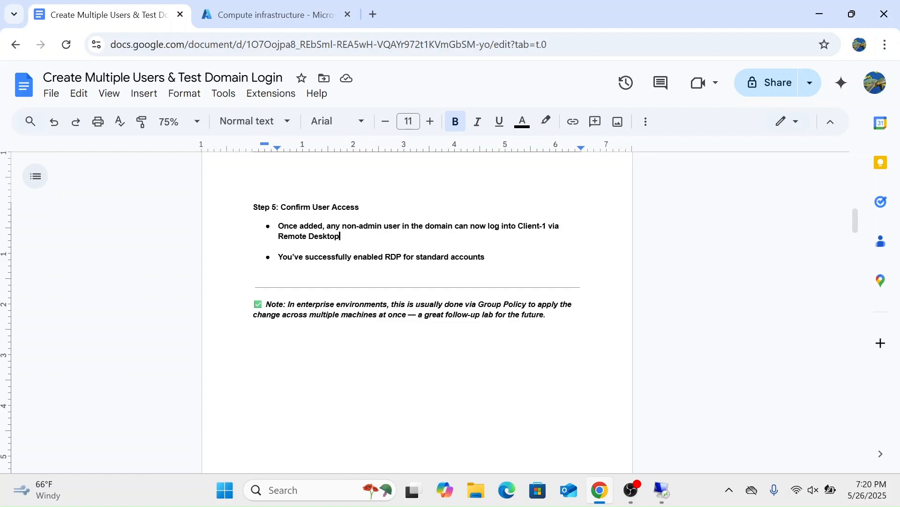
pyautogui.scroll(-1, 417, 281)
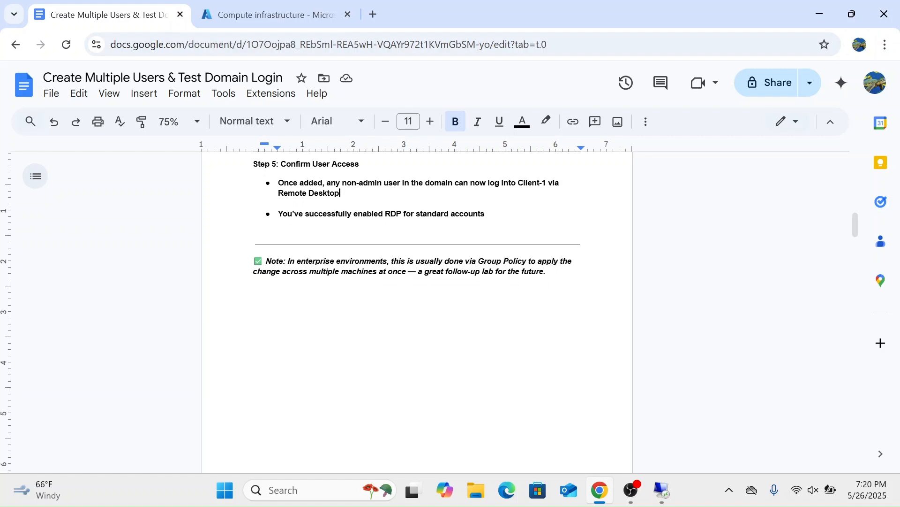
pyautogui.scroll(-5, 418, 281)
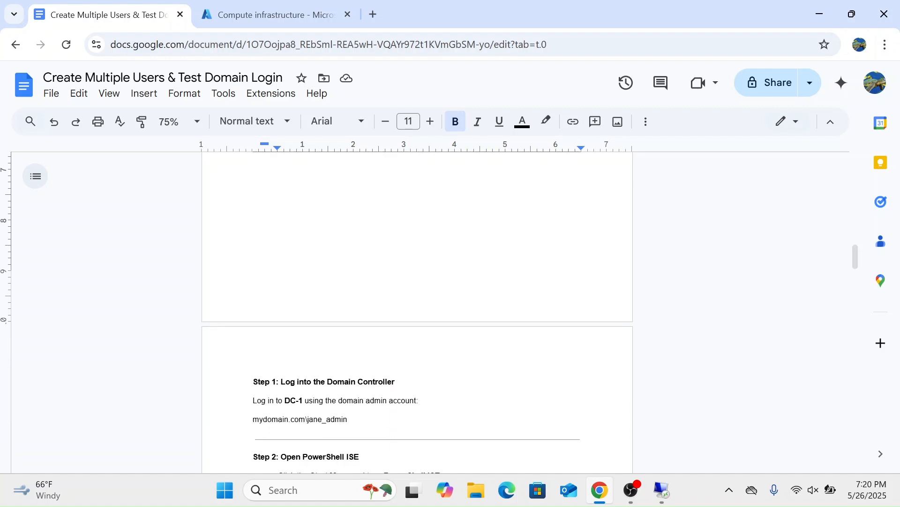
pyautogui.scroll(-5, 417, 281)
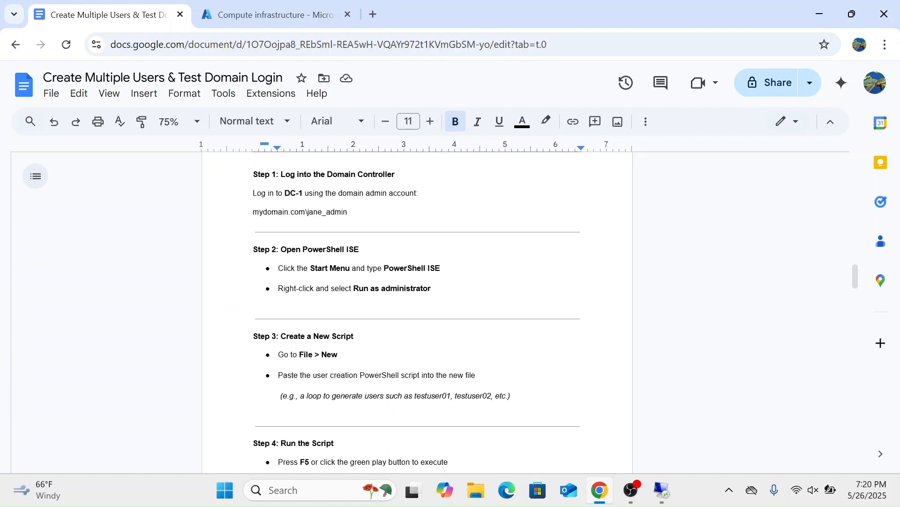
# Step: Return to the Client-1 remote session and disconnect it
pyautogui.click(675, 501)
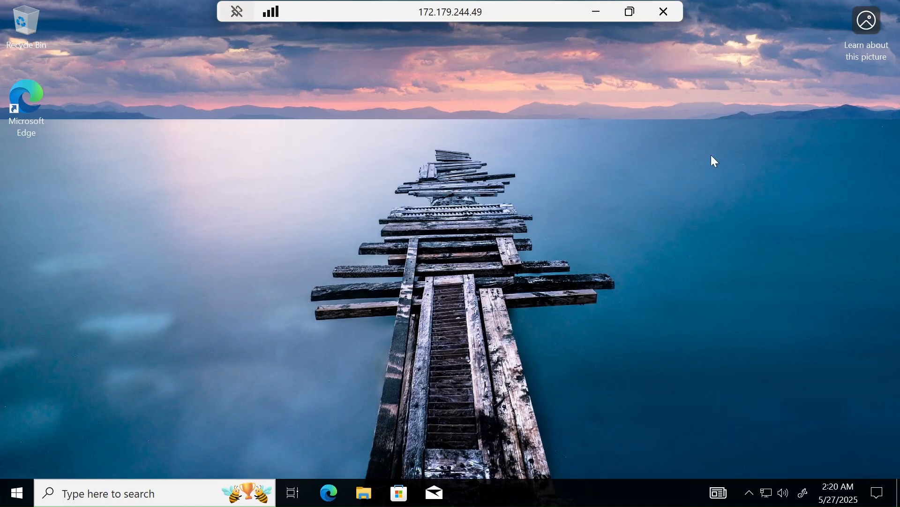
pyautogui.click(670, 4)
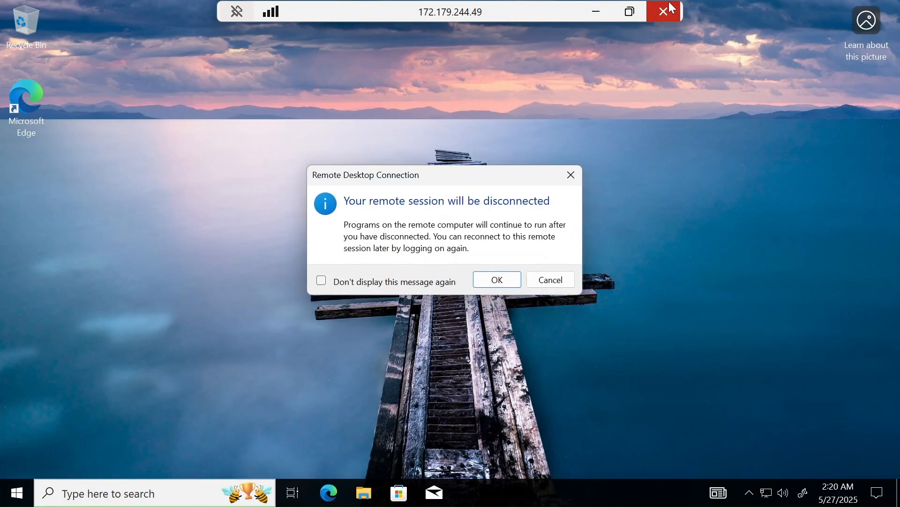
pyautogui.click(498, 280)
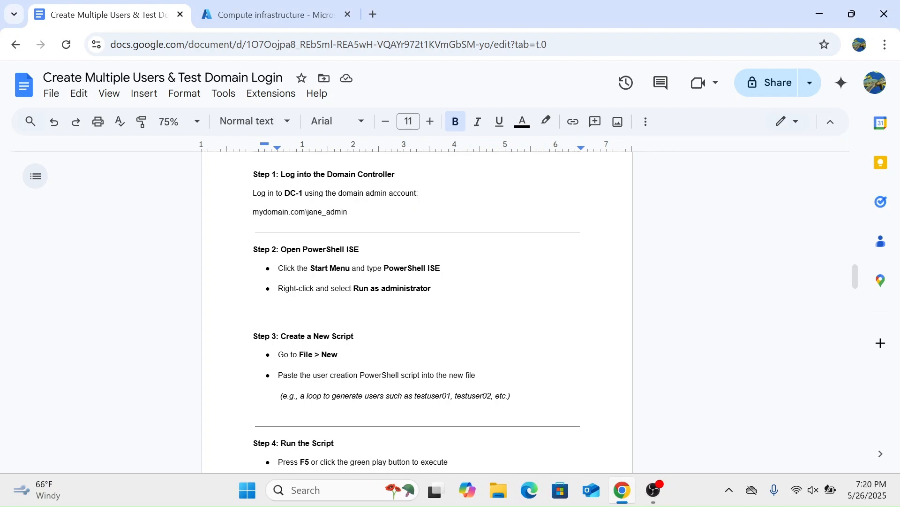
# Step: Switch to the Azure portal and copy DC-1's public IP address, 52.233.91.112
pyautogui.click(287, 7)
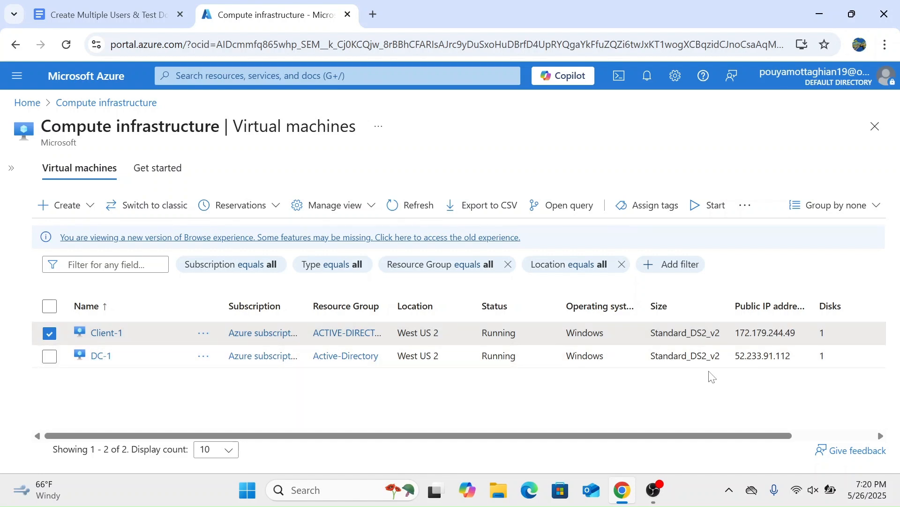
pyautogui.click(791, 355)
pyautogui.moveTo(791, 356); pyautogui.dragTo(735, 355)
pyautogui.hotkey('ctrl', 'c')
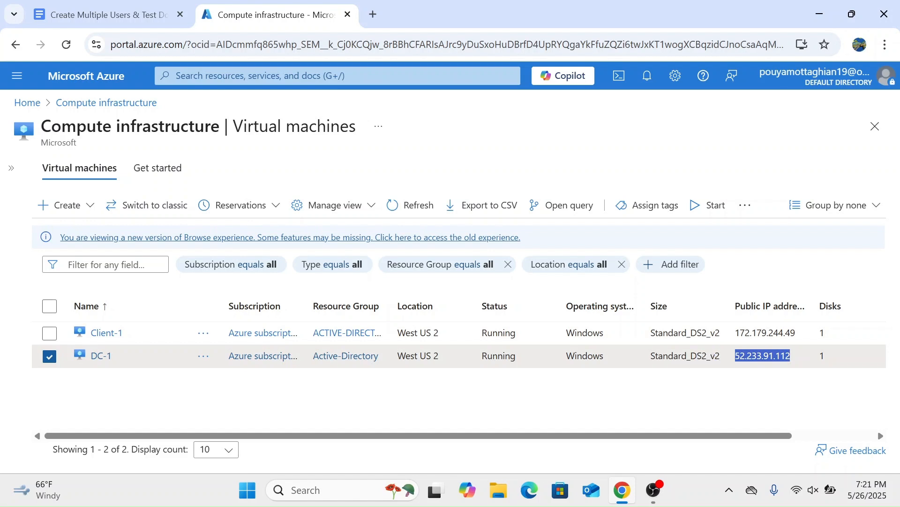
pyautogui.click(720, 390)
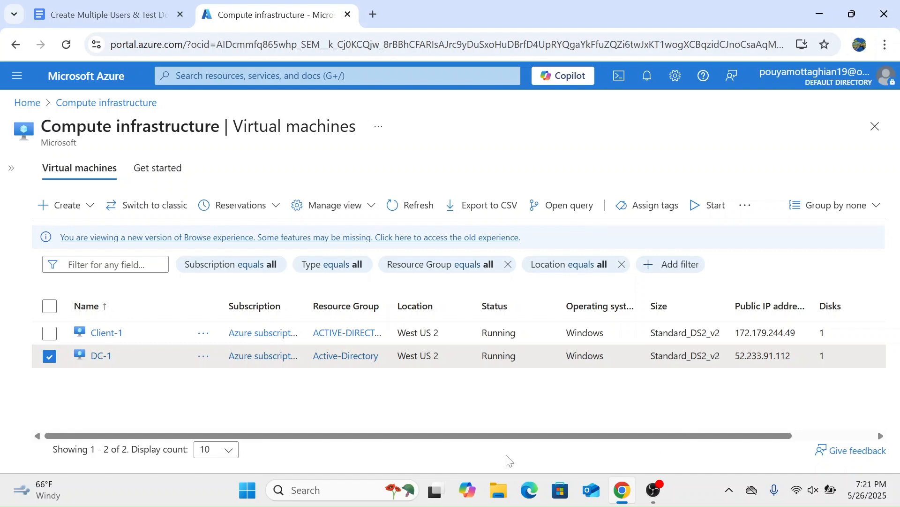
# Step: Open Remote Desktop Connection and start a connection to DC-1 at 52.233.91.112
pyautogui.click(323, 495)
pyautogui.write('rdp')
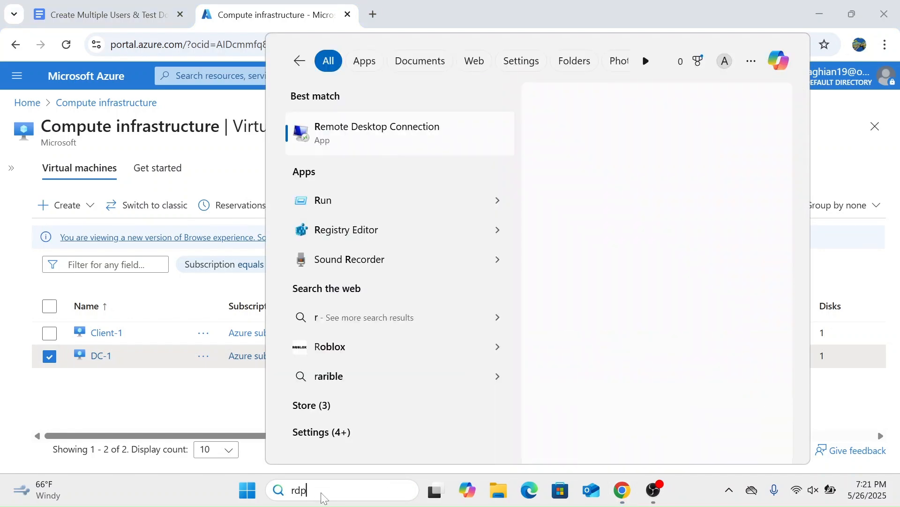
pyautogui.press('Return')
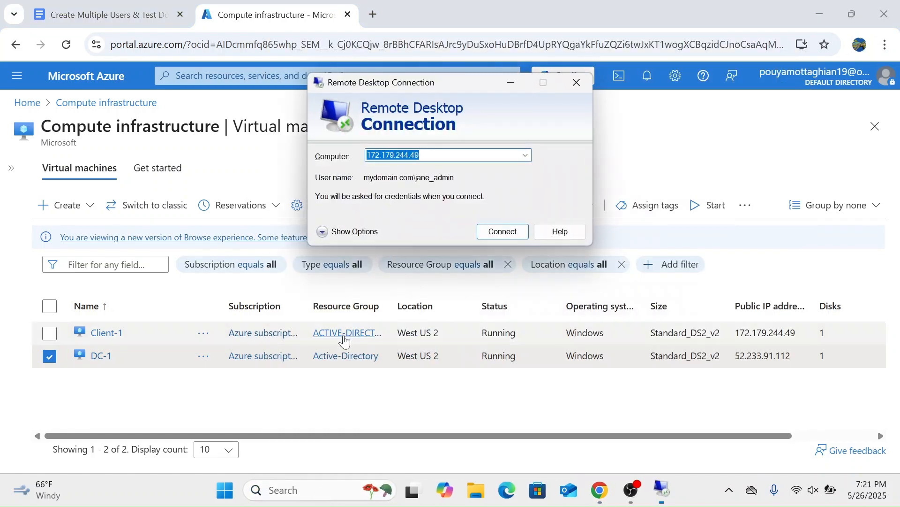
pyautogui.press('BackSpace')
pyautogui.hotkey('ctrl', 'v')
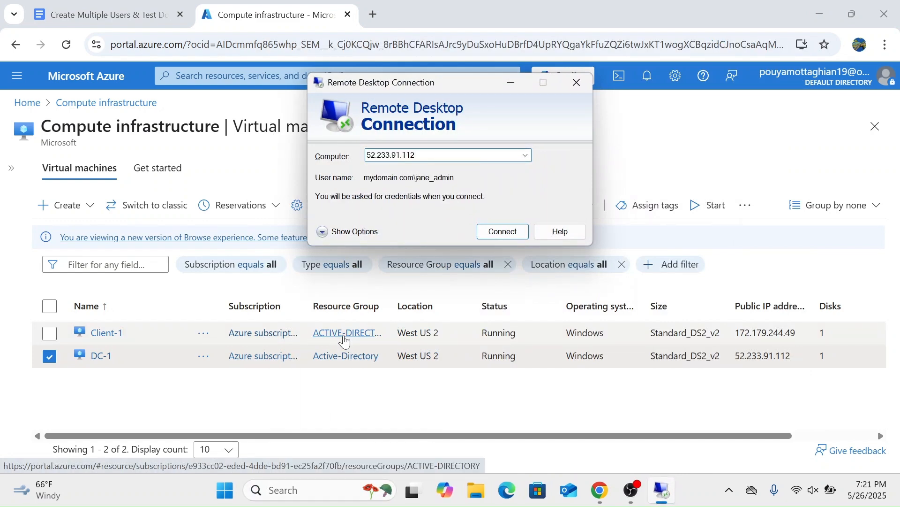
pyautogui.press('Return')
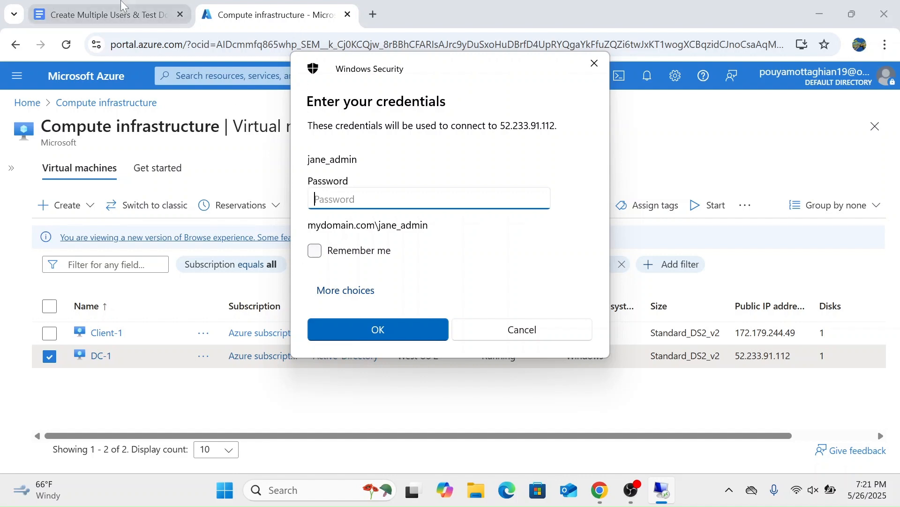
# Step: Check the required domain admin account in the guide, and log in to DC-1 with that account's password
pyautogui.click(112, 6)
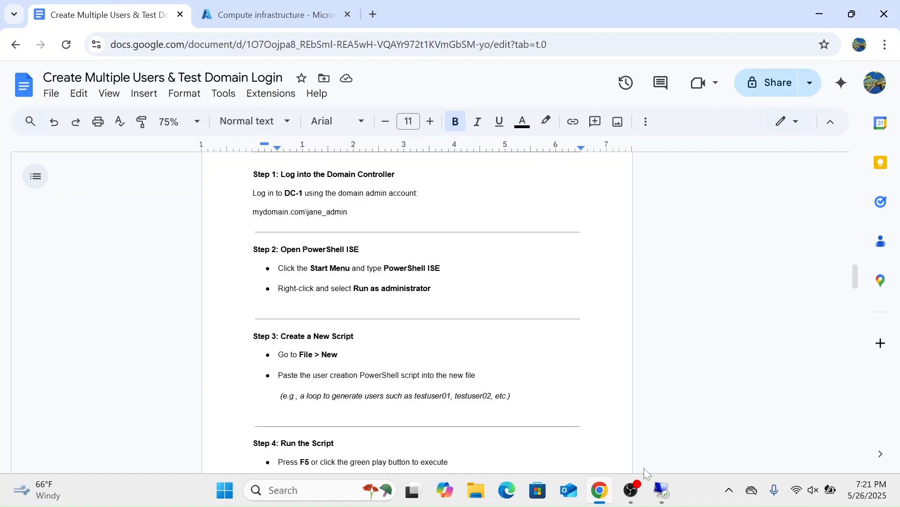
pyautogui.click(665, 499)
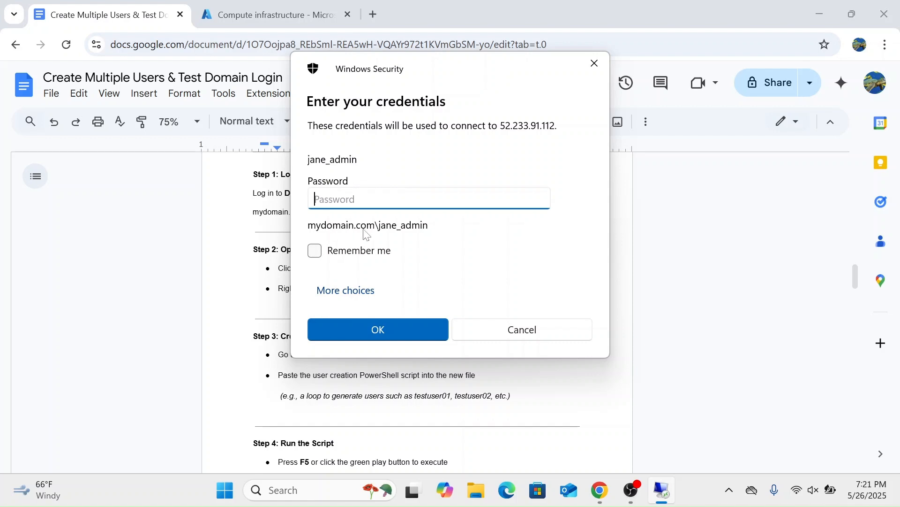
pyautogui.write('************')
pyautogui.press('Return')
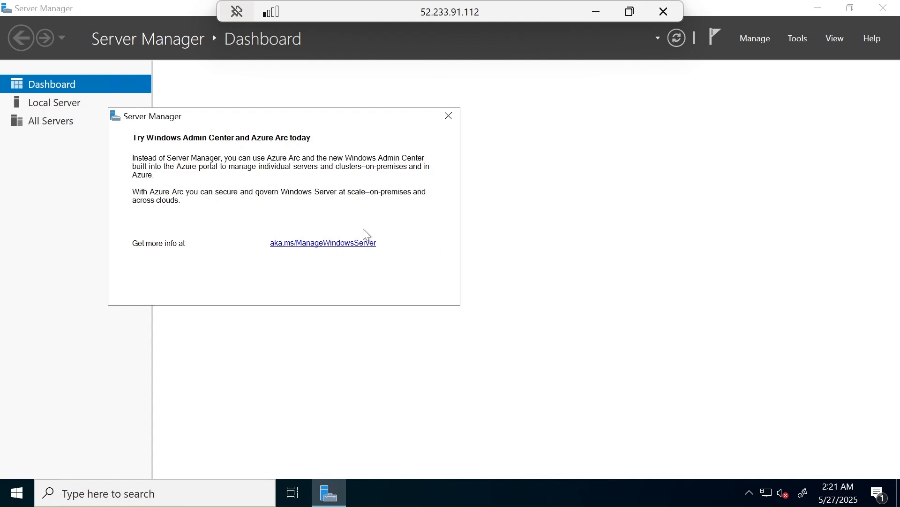
# Step: Dismiss the Windows Admin Center message and minimize Server Manager
pyautogui.click(449, 116)
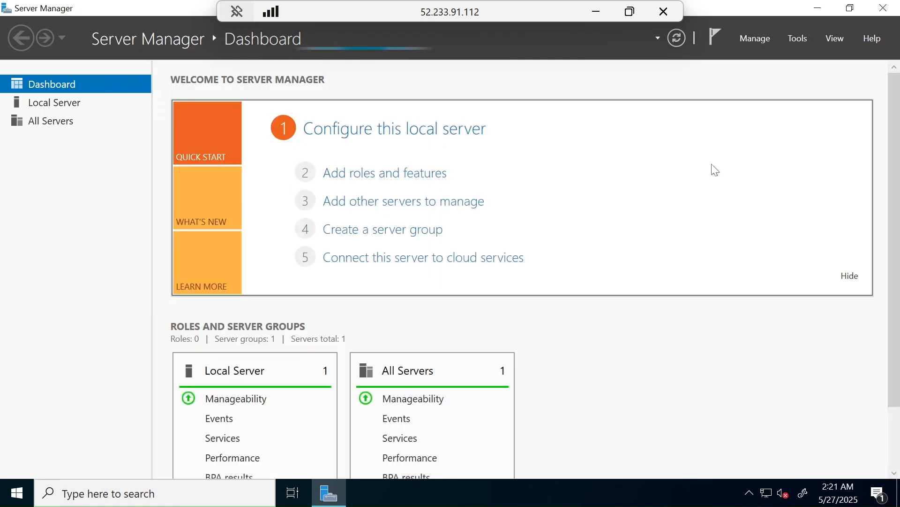
pyautogui.click(818, 10)
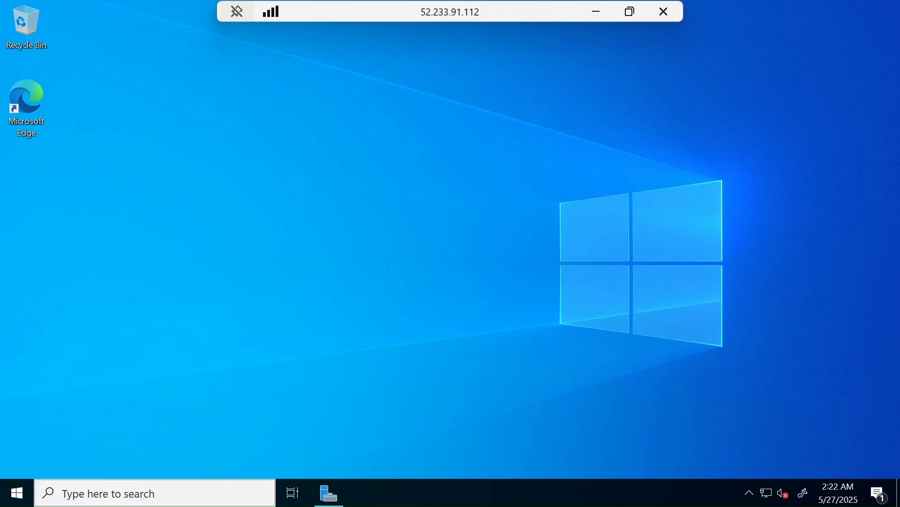
pyautogui.click(143, 490)
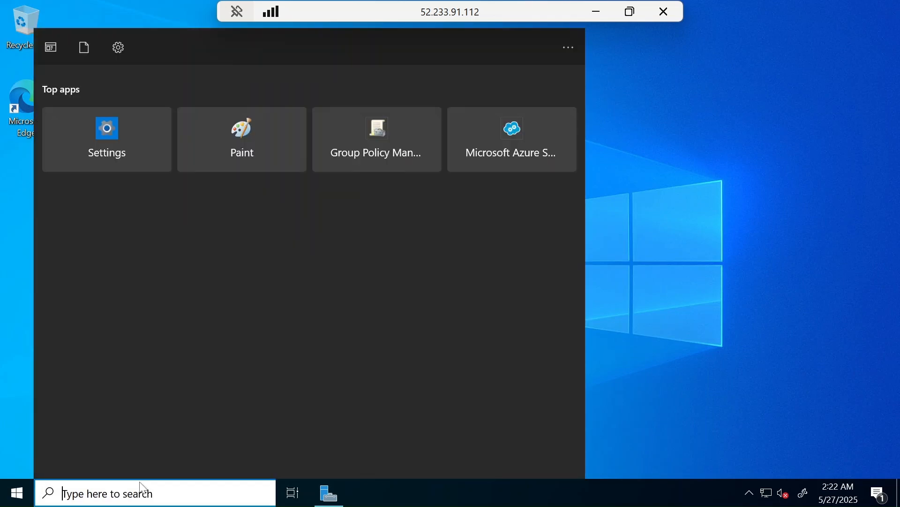
pyautogui.write('power')
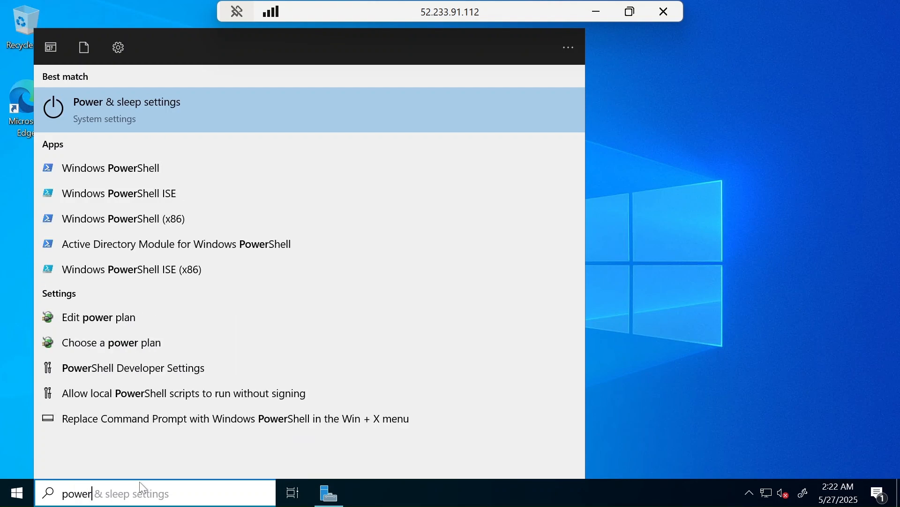
pyautogui.write('shell')
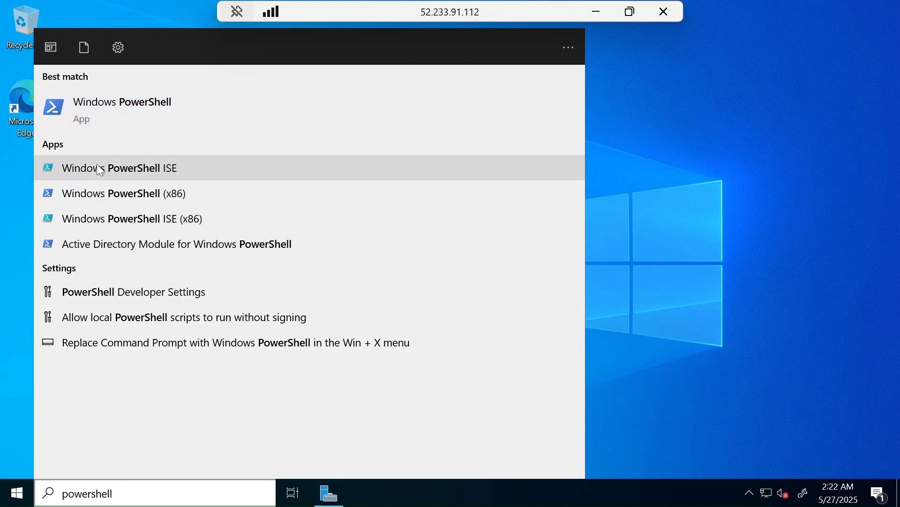
pyautogui.rightClick(216, 167)
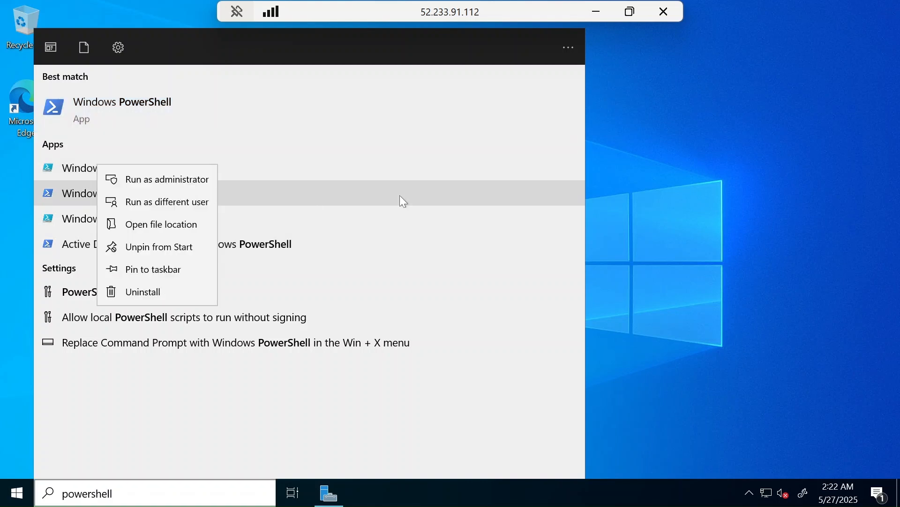
pyautogui.click(664, 138)
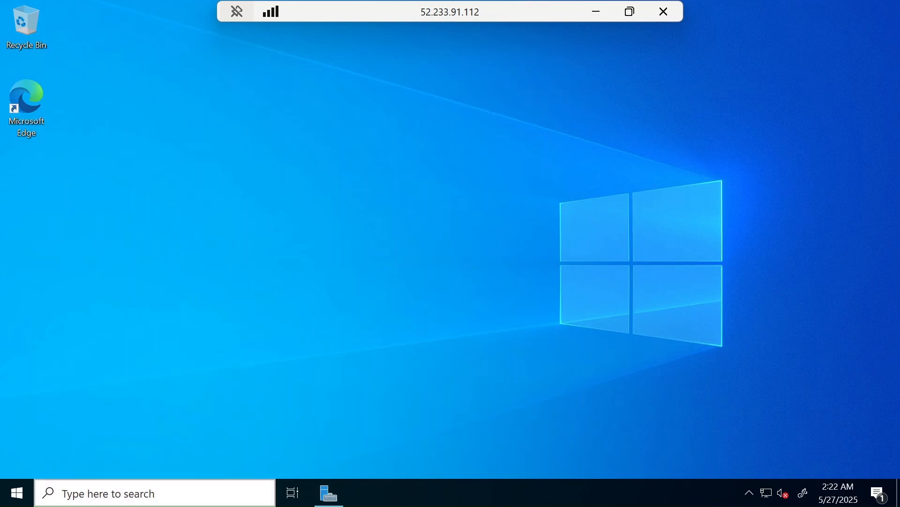
# Step: Search for powershell on DC-1, run Windows PowerShell ISE as administrator, and allow it to make changes
pyautogui.click(88, 498)
pyautogui.write('powershell')
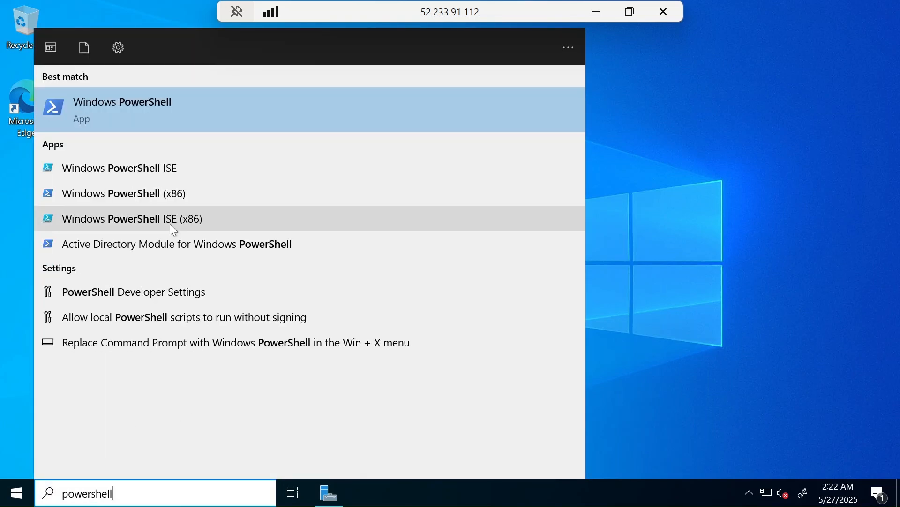
pyautogui.rightClick(139, 173)
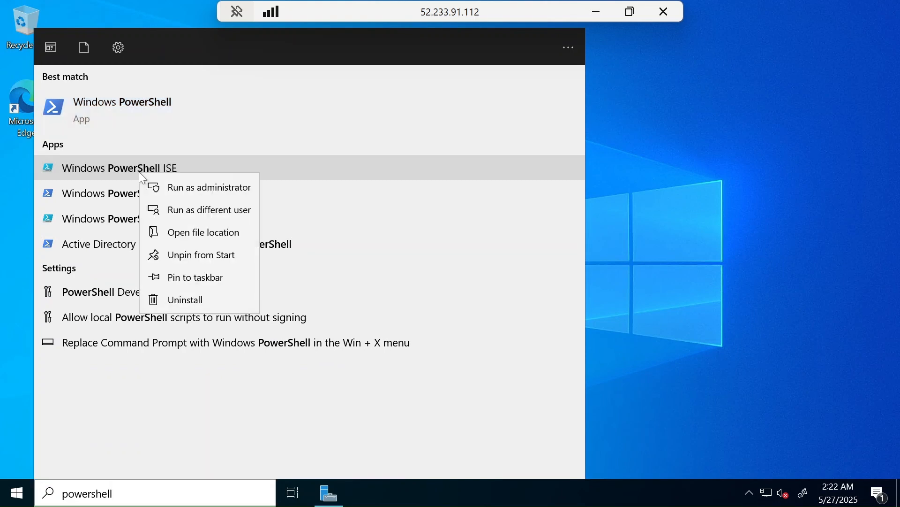
pyautogui.click(178, 188)
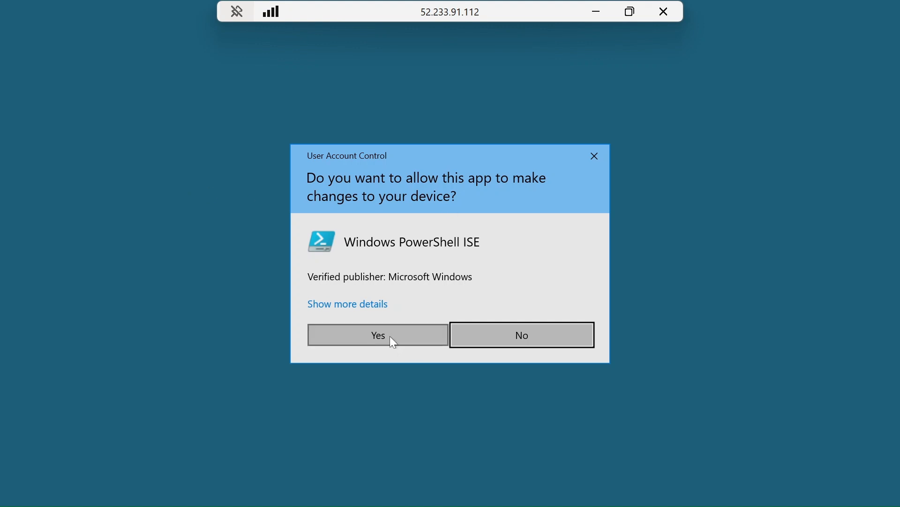
pyautogui.click(389, 335)
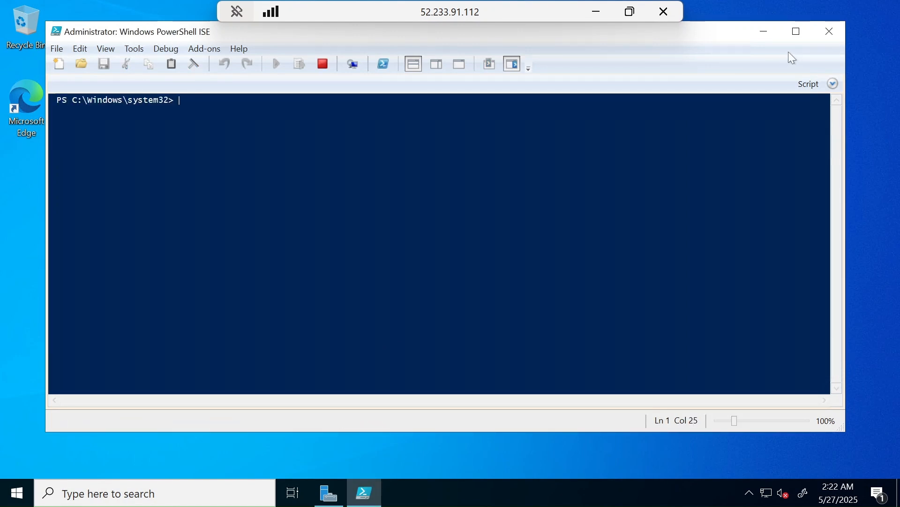
# Step: Maximize the PowerShell ISE window and replace the Commands add-on pane with an empty script pane above the console
pyautogui.click(795, 39)
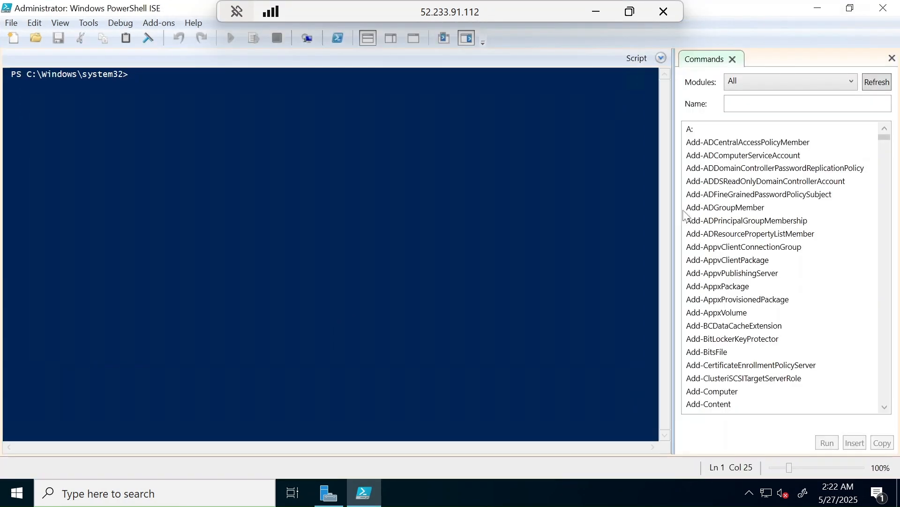
pyautogui.click(892, 58)
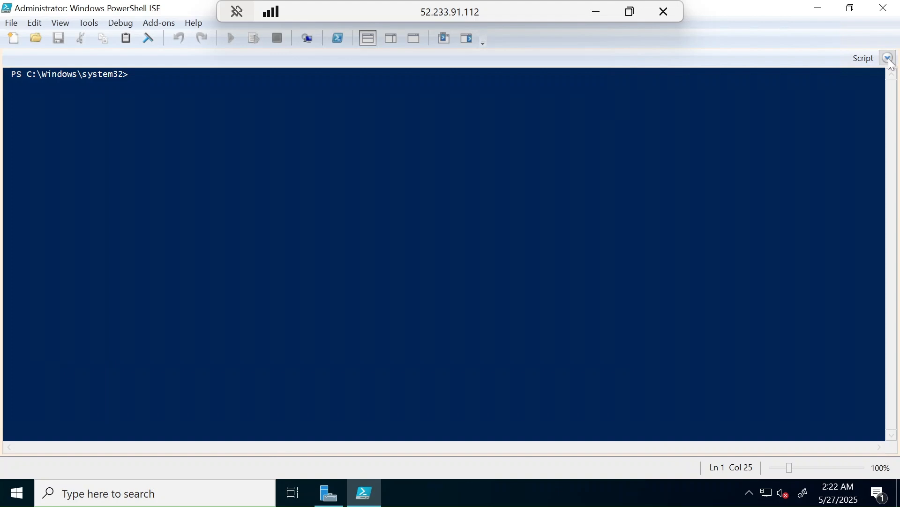
pyautogui.click(892, 59)
pyautogui.click(892, 59)
pyautogui.click(887, 59)
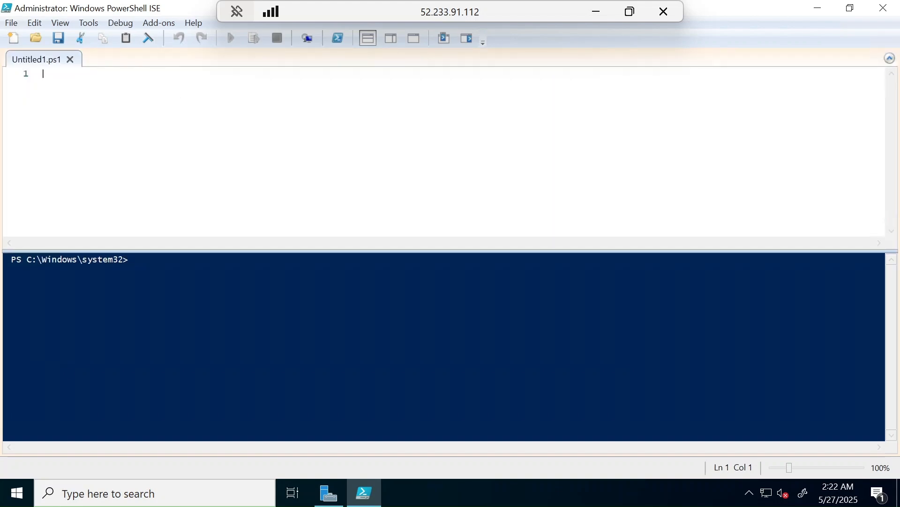
pyautogui.press('Return')
pyautogui.press('Return')
pyautogui.press('Return')
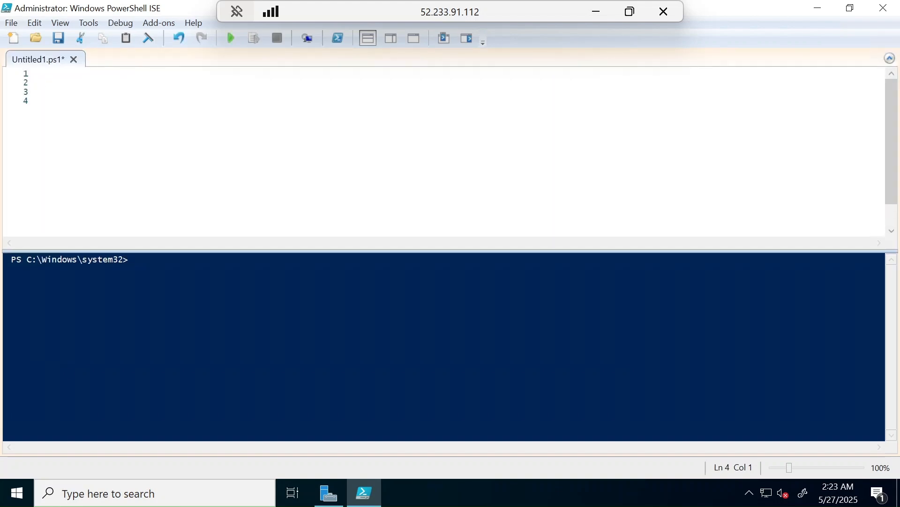
pyautogui.press('BackSpace')
pyautogui.press('BackSpace')
pyautogui.press('BackSpace')
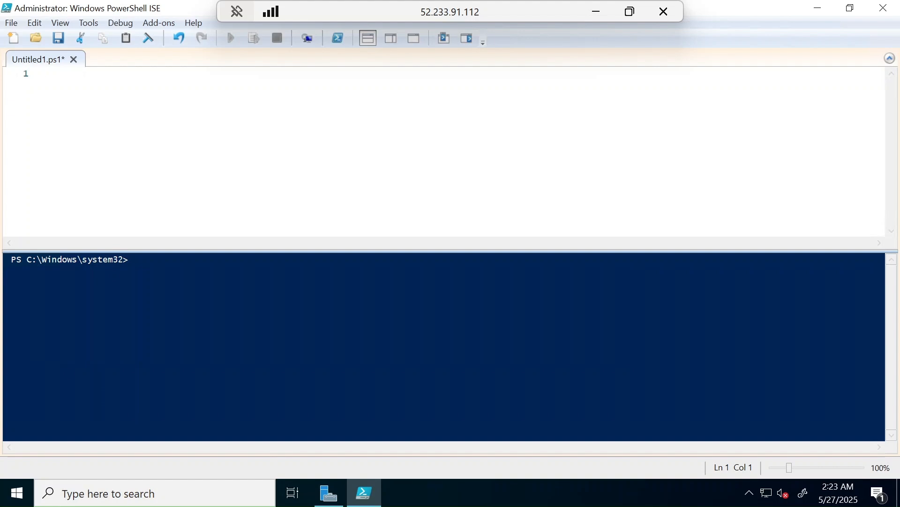
pyautogui.write('jhhghglsjkghjahjfkghjkd;f')
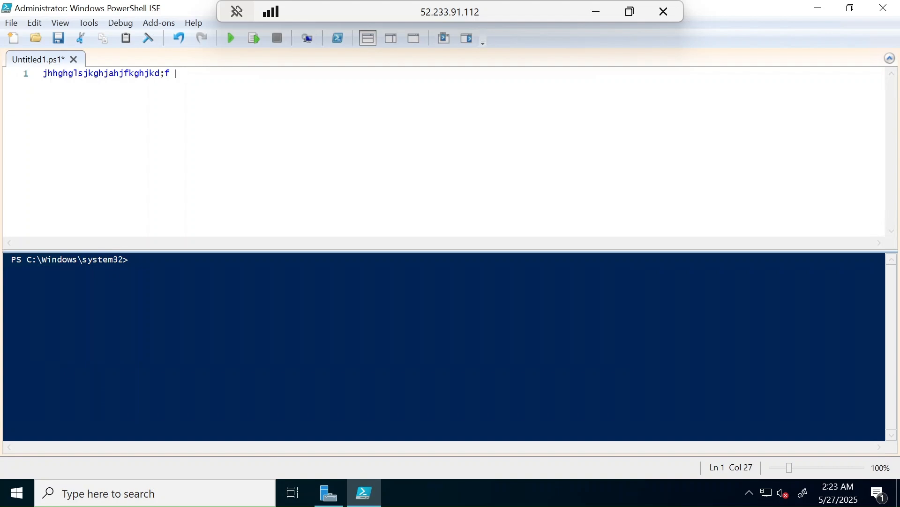
pyautogui.press('BackSpace')
pyautogui.press('BackSpace')
pyautogui.press('BackSpace')
pyautogui.press('BackSpace')
pyautogui.press('BackSpace')
pyautogui.press('BackSpace')
pyautogui.press('BackSpace')
pyautogui.press('BackSpace')
pyautogui.press('BackSpace')
pyautogui.press('BackSpace')
pyautogui.press('BackSpace')
pyautogui.press('BackSpace')
pyautogui.press('BackSpace')
pyautogui.press('BackSpace')
pyautogui.press('BackSpace')
pyautogui.press('BackSpace')
pyautogui.press('BackSpace')
pyautogui.press('BackSpace')
pyautogui.press('BackSpace')
pyautogui.press('BackSpace')
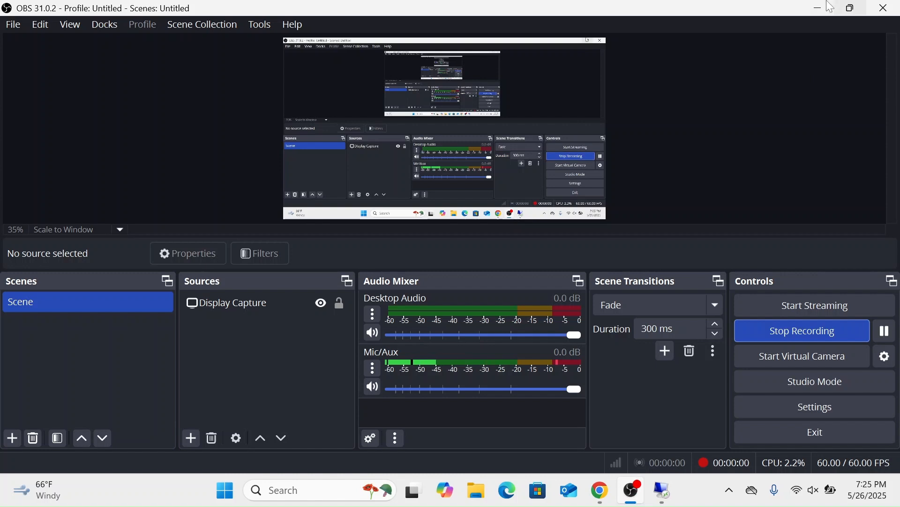
# Step: Switch back to the DC-1 remote session and run Windows PowerShell ISE as administrator again, allowing it to make changes
pyautogui.click(806, 2)
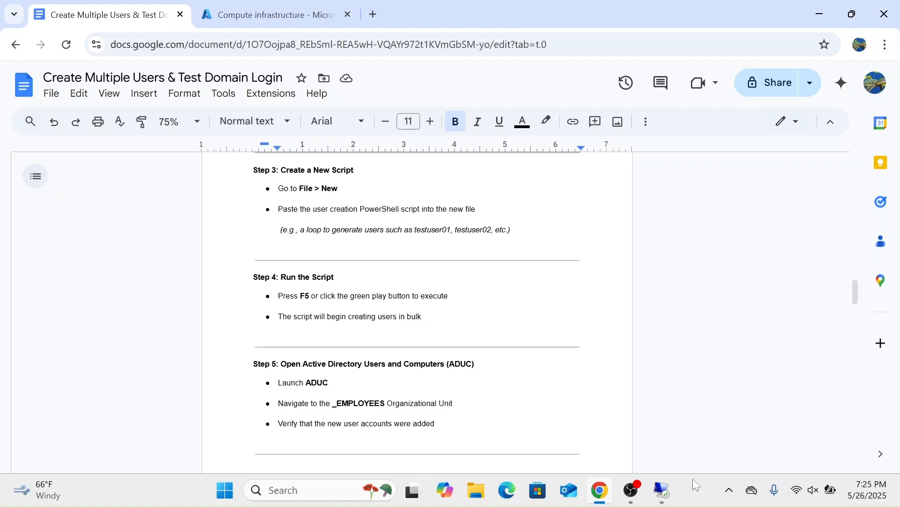
pyautogui.click(673, 493)
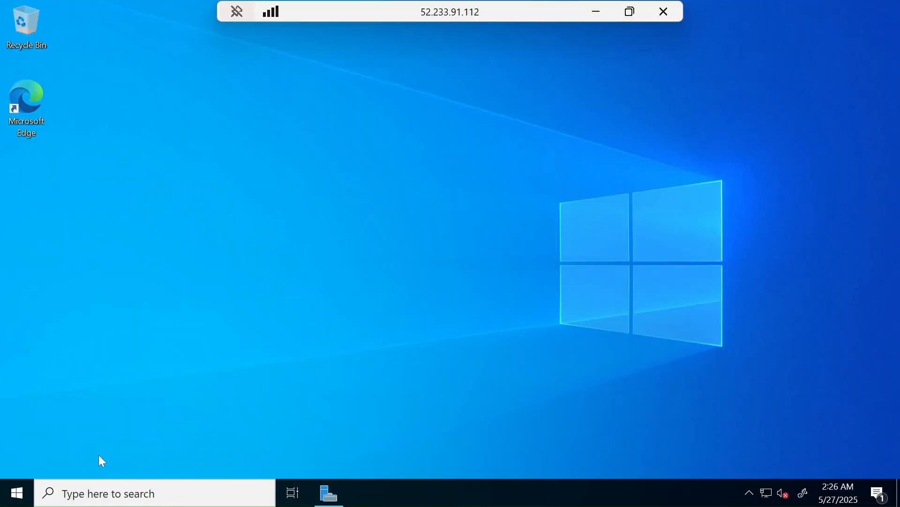
pyautogui.click(98, 500)
pyautogui.write('power')
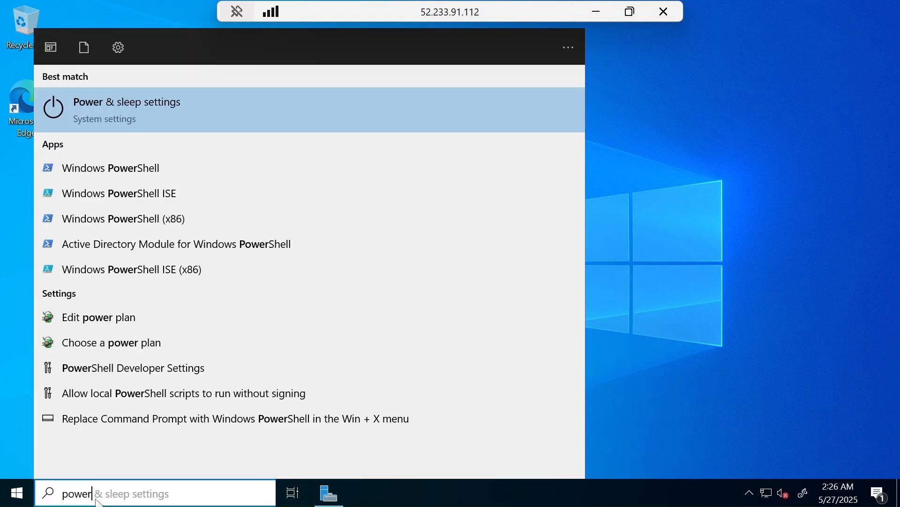
pyautogui.write('shell')
pyautogui.press('Down')
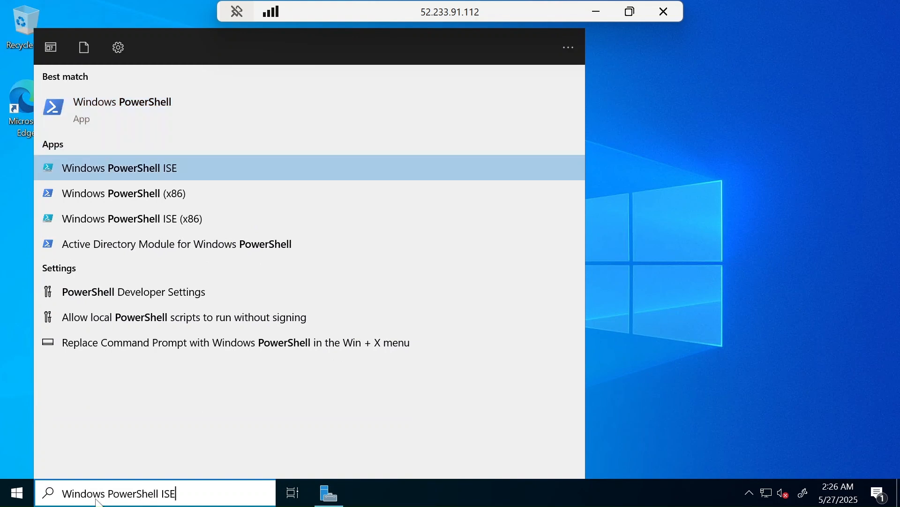
pyautogui.rightClick(124, 166)
pyautogui.click(155, 185)
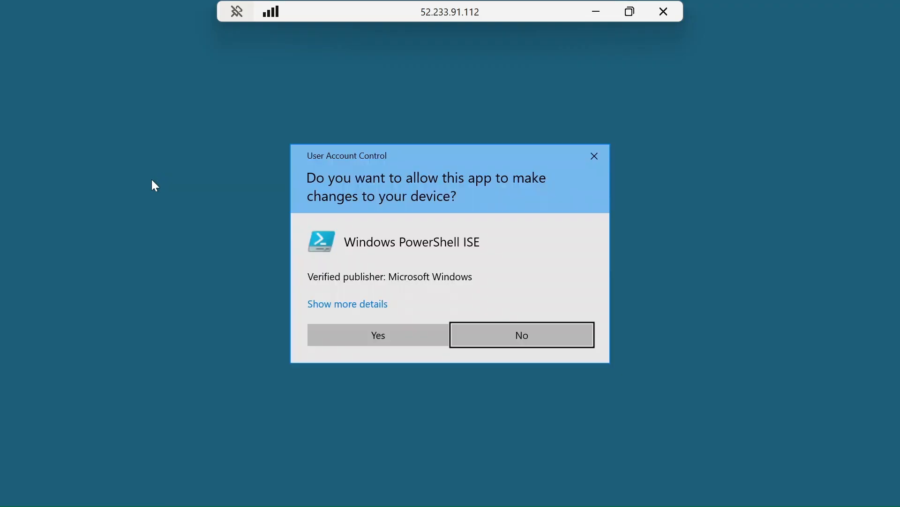
pyautogui.click(346, 332)
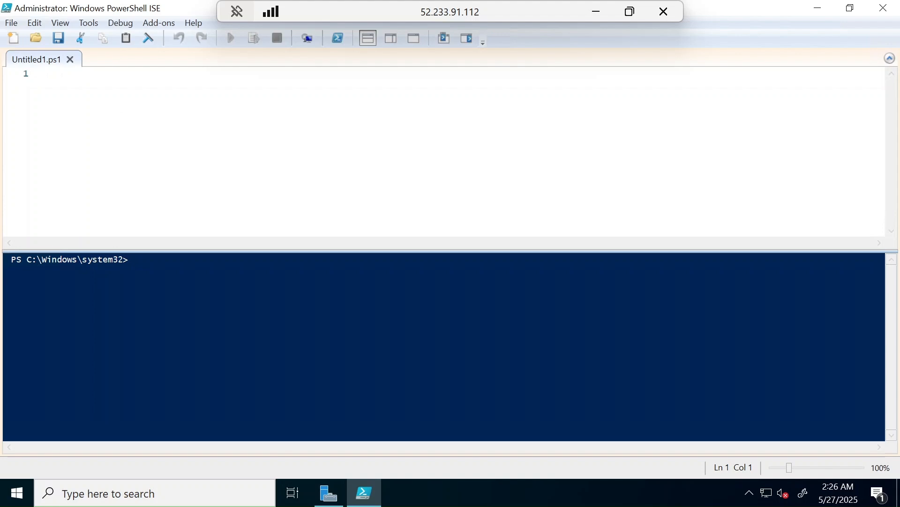
# Step: Switch to the guide in Google Docs, select the full user creation script, and review its variables, name generator and New-AdUser loop
pyautogui.click(604, 17)
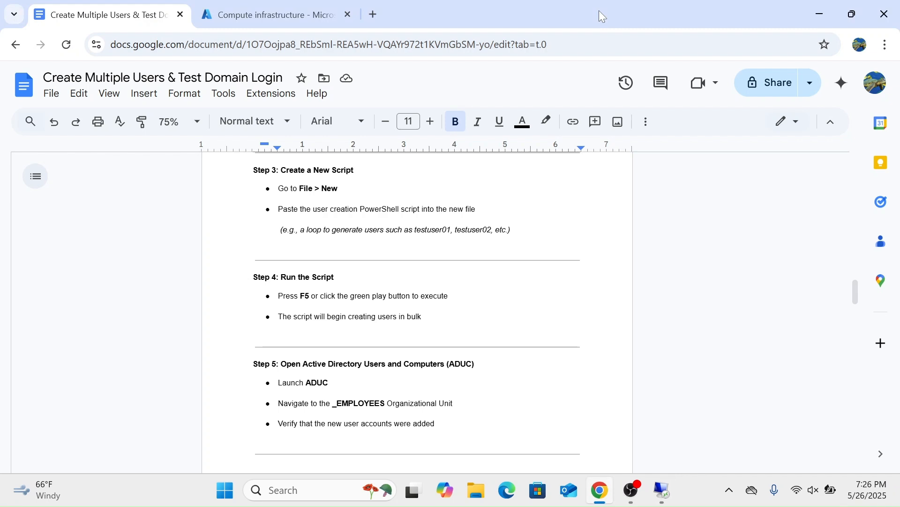
pyautogui.scroll(-2, 418, 303)
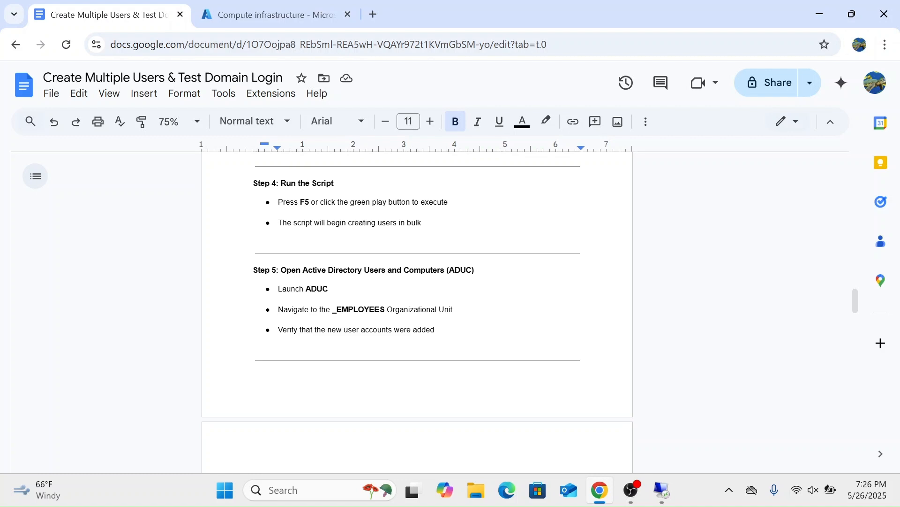
pyautogui.scroll(-15, 417, 302)
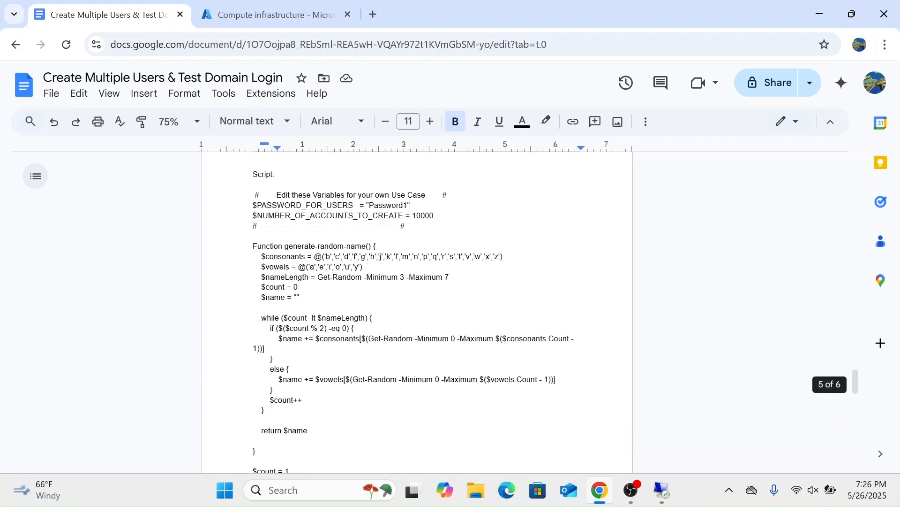
pyautogui.scroll(-1, 417, 303)
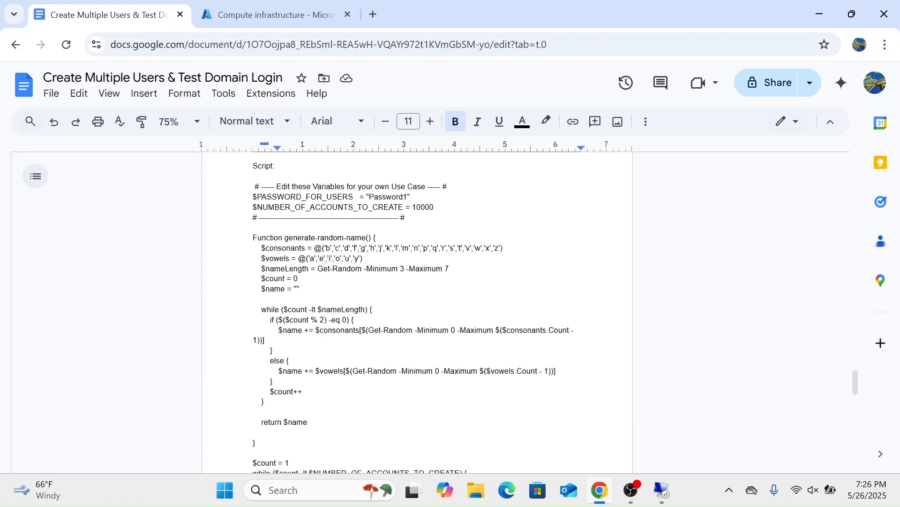
pyautogui.moveTo(253, 186); pyautogui.dragTo(266, 237)
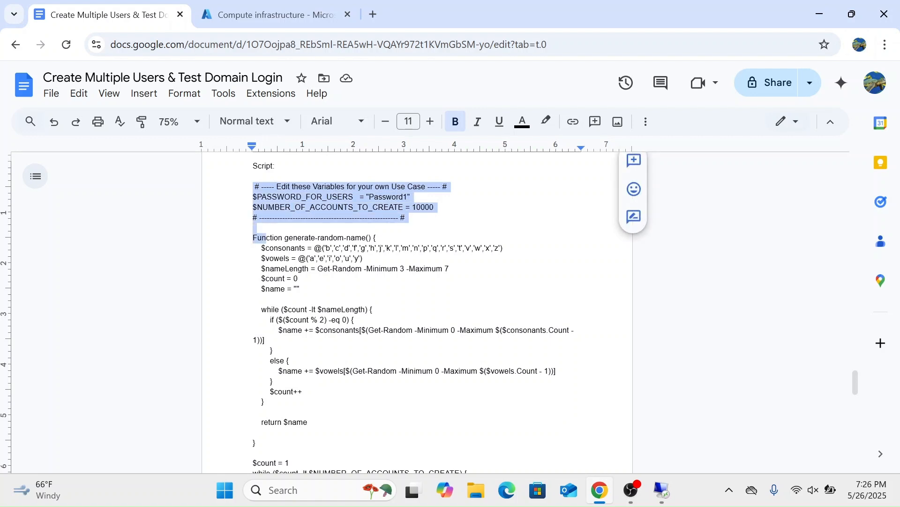
pyautogui.click(299, 279)
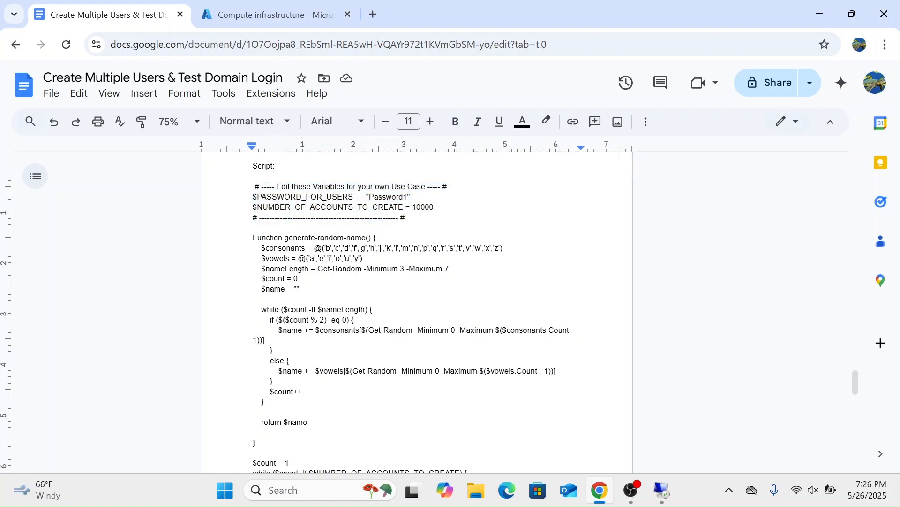
pyautogui.moveTo(253, 186); pyautogui.dragTo(255, 425)
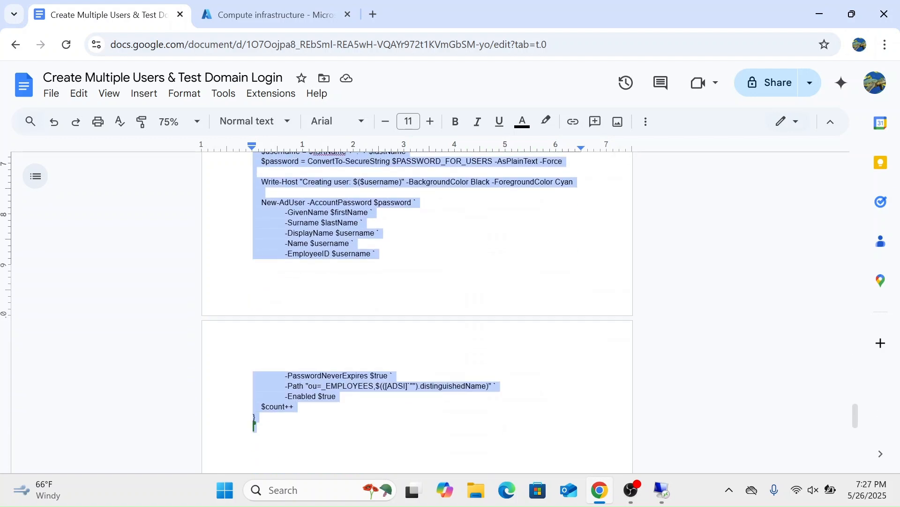
pyautogui.click(254, 424)
pyautogui.scroll(3, 255, 422)
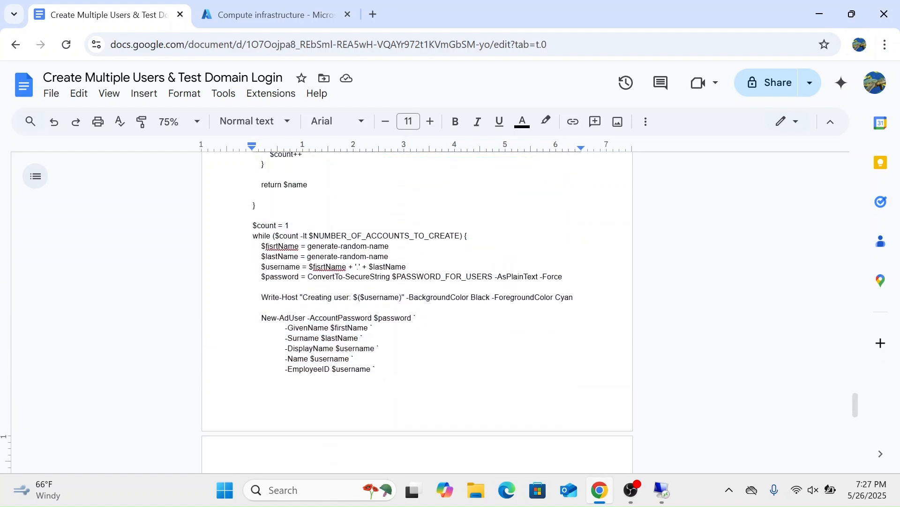
pyautogui.scroll(2, 418, 304)
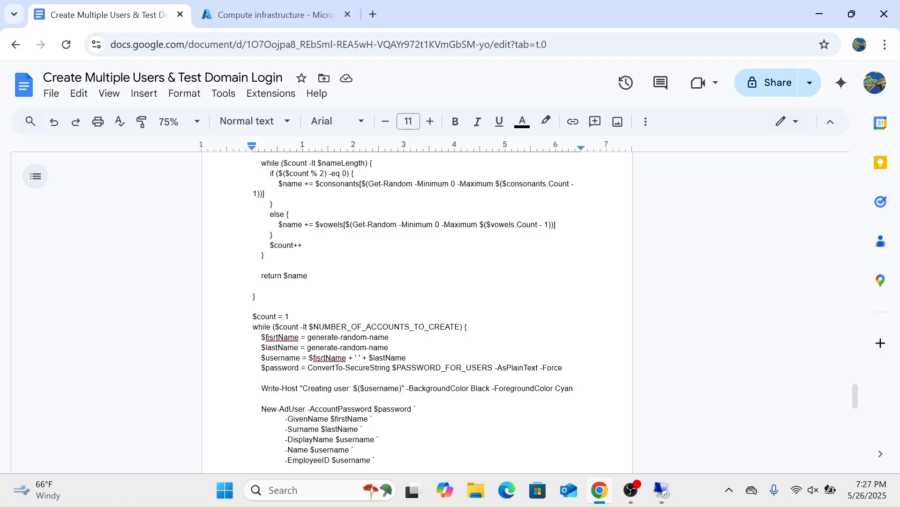
pyautogui.scroll(3, 417, 309)
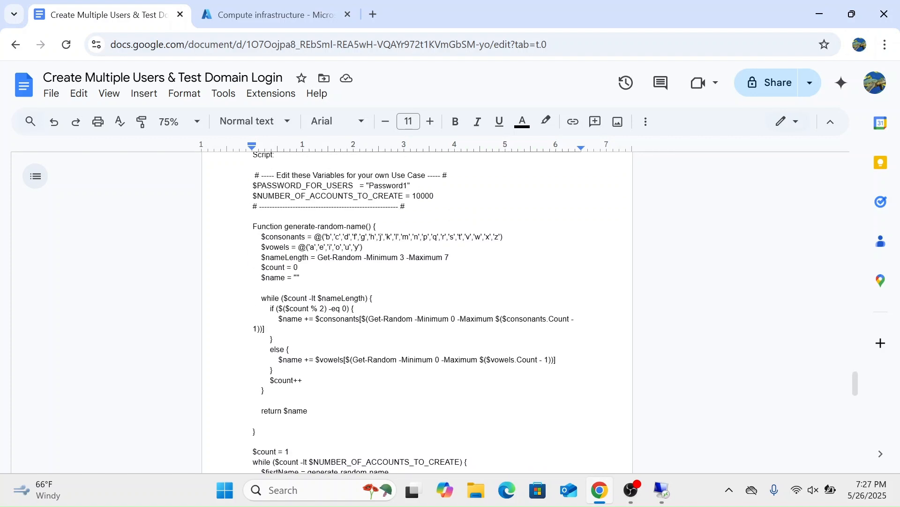
pyautogui.scroll(1, 417, 309)
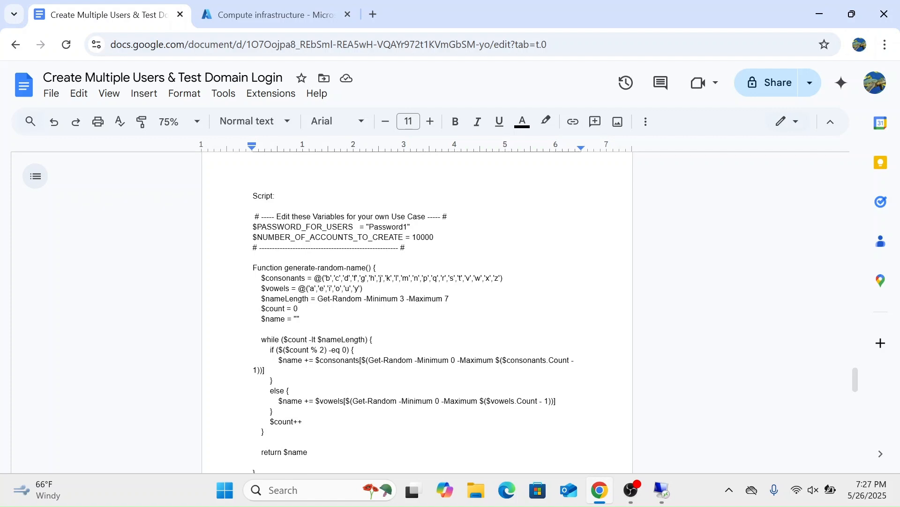
# Step: Paste the copied user creation script into the empty script pane on DC-1, run it, and enlarge the console pane to follow its output
pyautogui.click(669, 483)
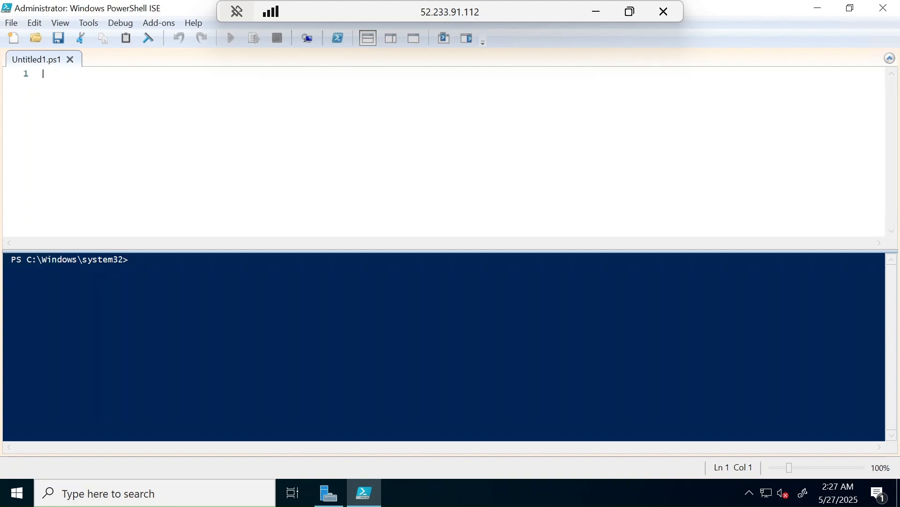
pyautogui.hotkey('ctrl', 'v')
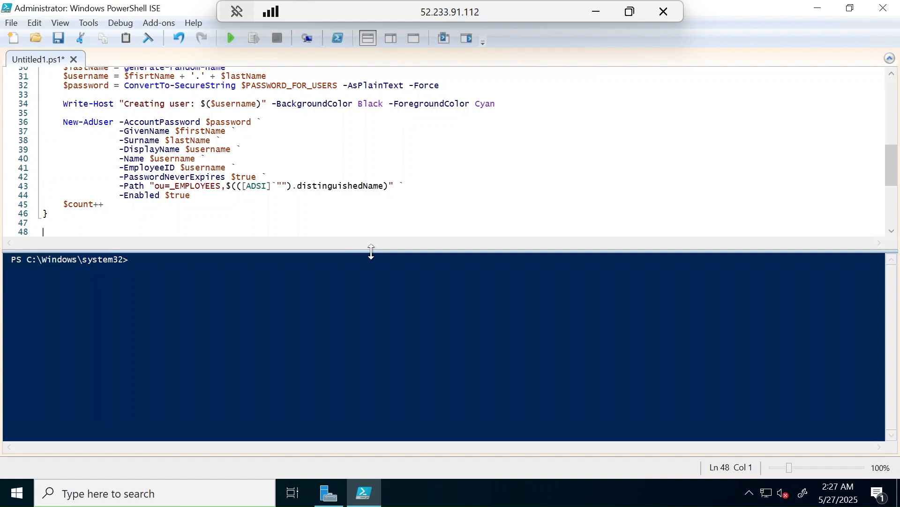
pyautogui.moveTo(372, 251); pyautogui.dragTo(364, 364)
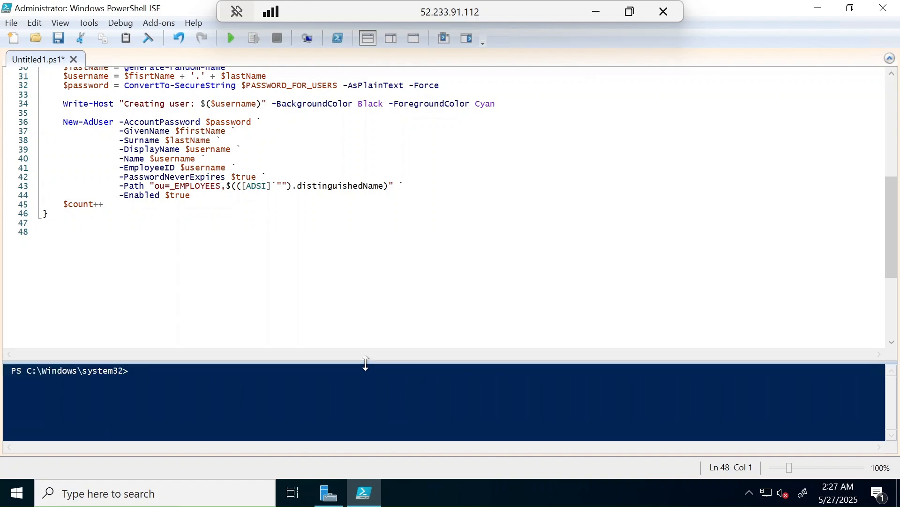
pyautogui.scroll(10, 267, 280)
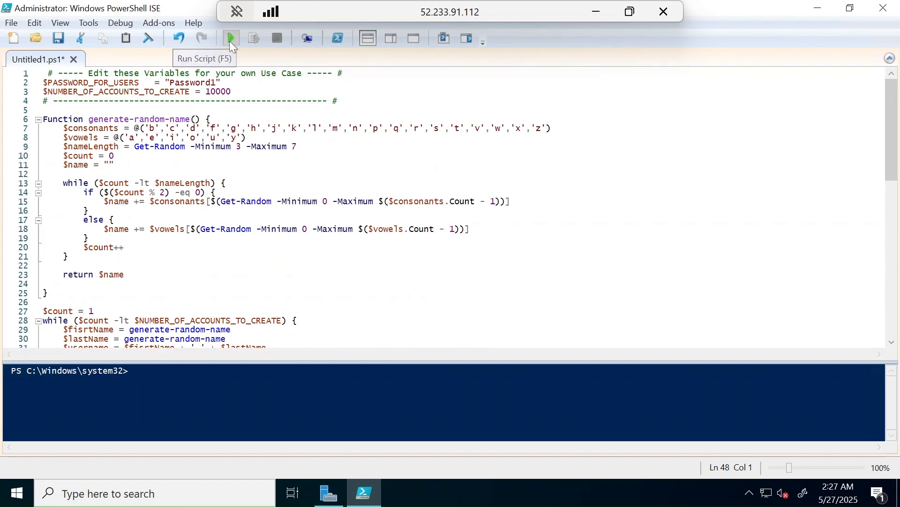
pyautogui.click(232, 42)
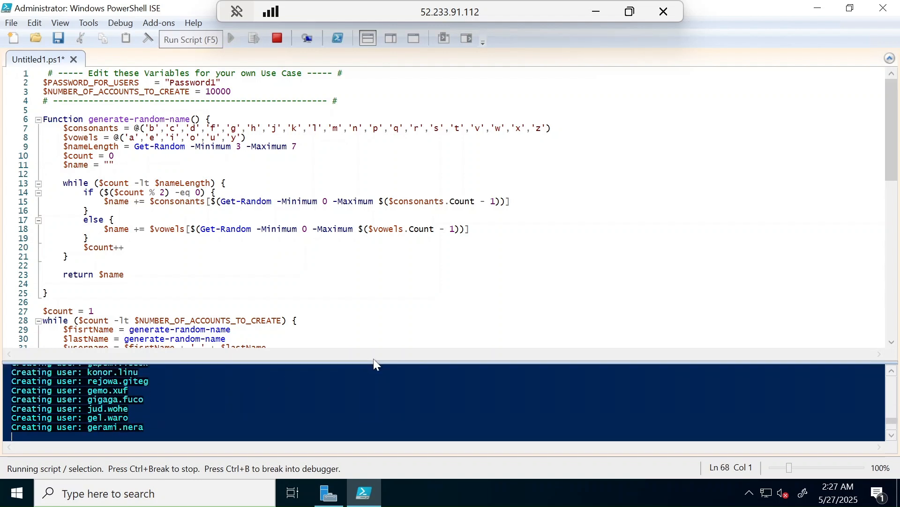
pyautogui.moveTo(374, 362); pyautogui.dragTo(383, 126)
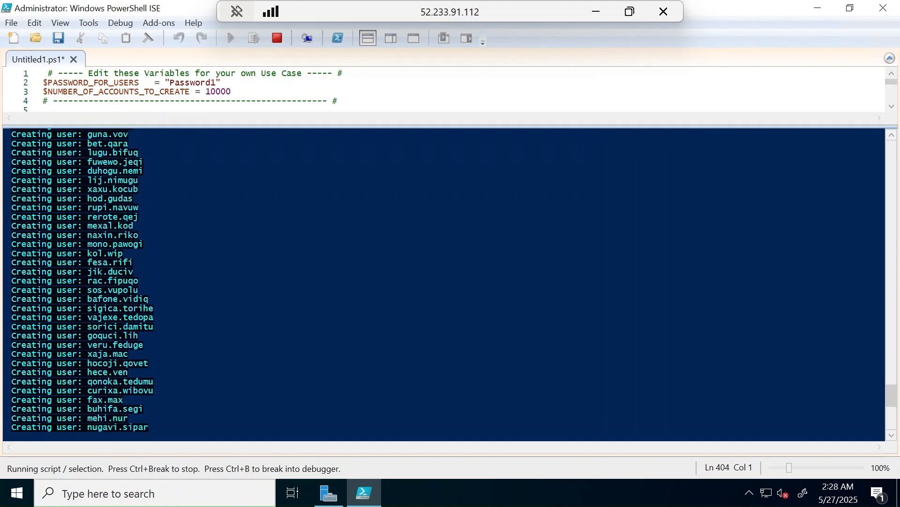
# Step: Switch to the guide in Google Docs and read Step 4 on running the script and Step 5 on verifying accounts in ADUC
pyautogui.click(600, 11)
pyautogui.scroll(-3, 417, 312)
pyautogui.scroll(13, 417, 312)
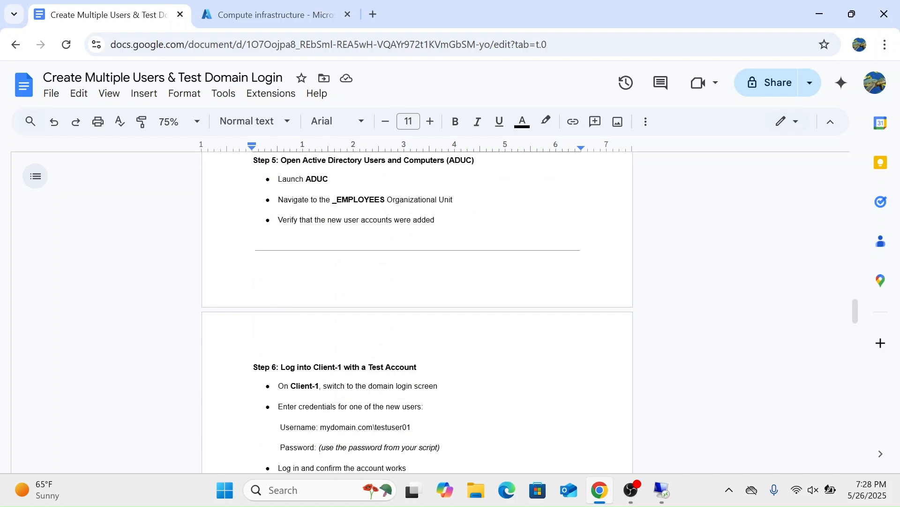
pyautogui.scroll(4, 418, 312)
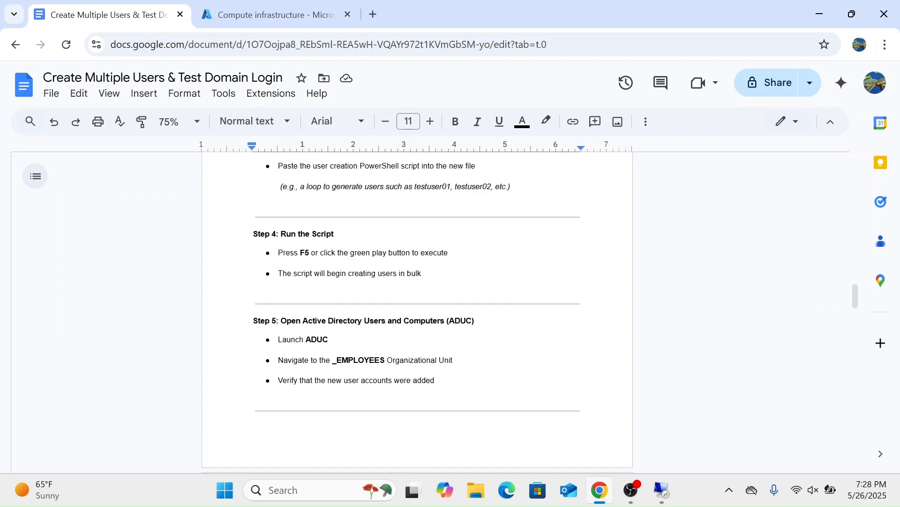
pyautogui.scroll(-1, 417, 312)
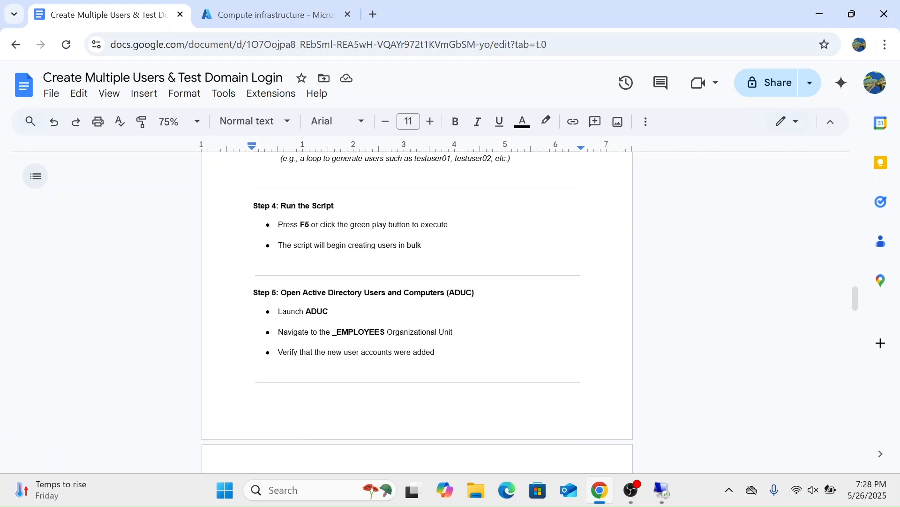
pyautogui.scroll(-2, 417, 312)
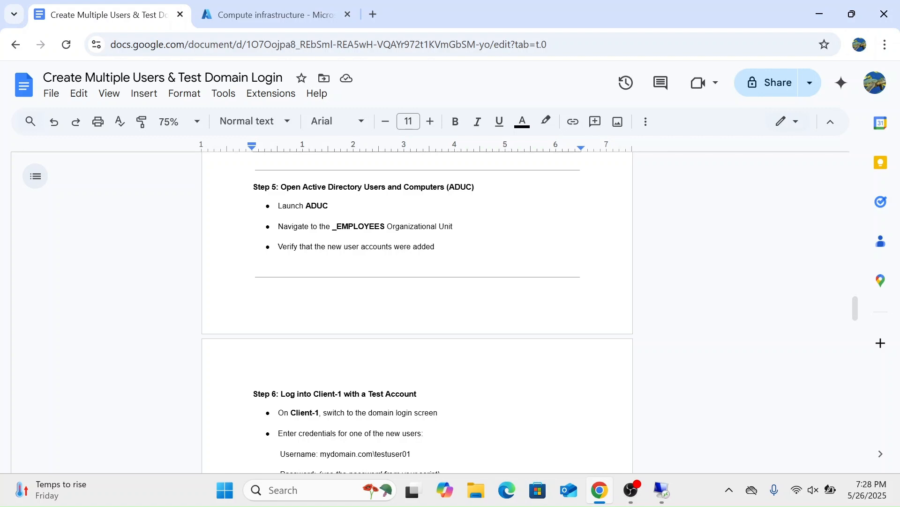
# Step: Return to the DC-1 remote session, minimize PowerShell ISE while the script runs, and start a Windows search
pyautogui.click(663, 490)
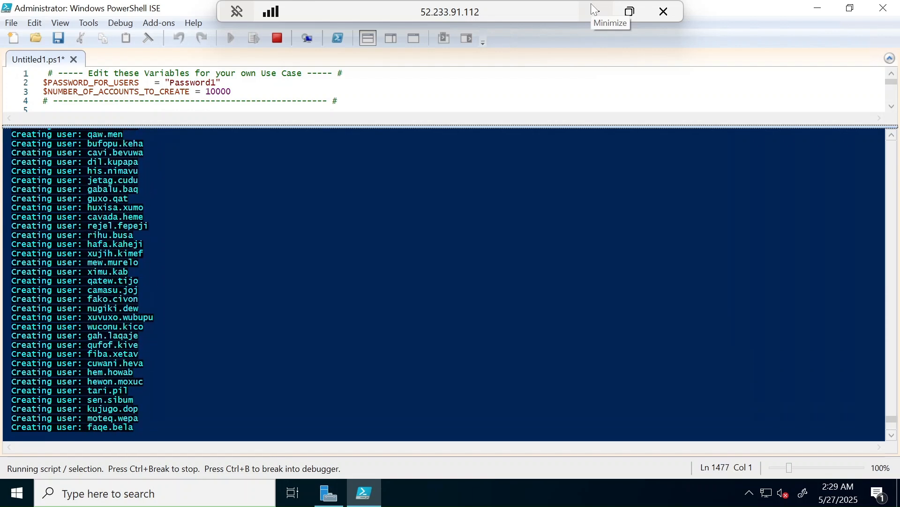
pyautogui.click(823, 7)
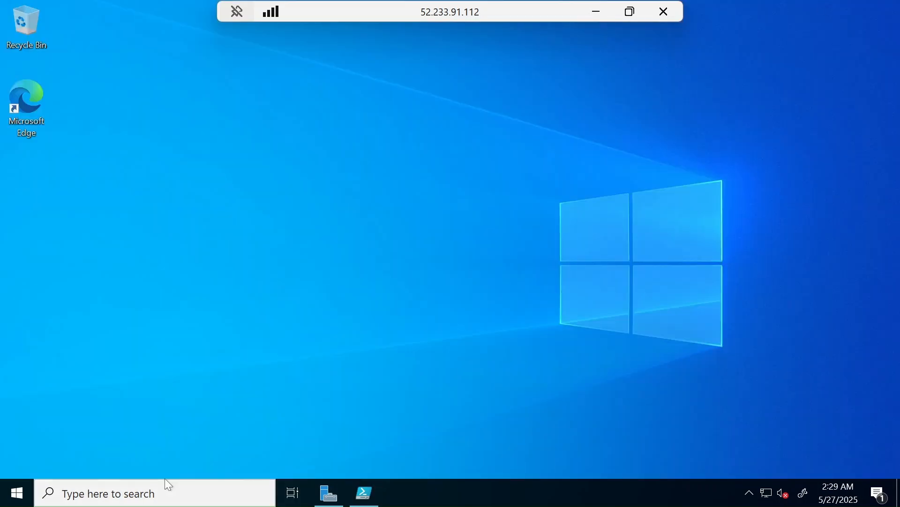
pyautogui.click(148, 492)
pyautogui.write('ADUC')
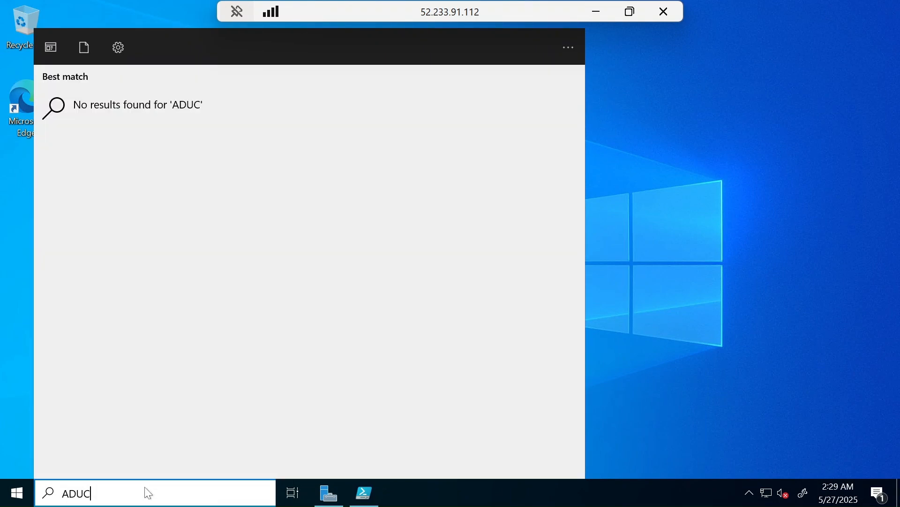
pyautogui.press('BackSpace')
pyautogui.press('BackSpace')
pyautogui.press('BackSpace')
pyautogui.press('BackSpace')
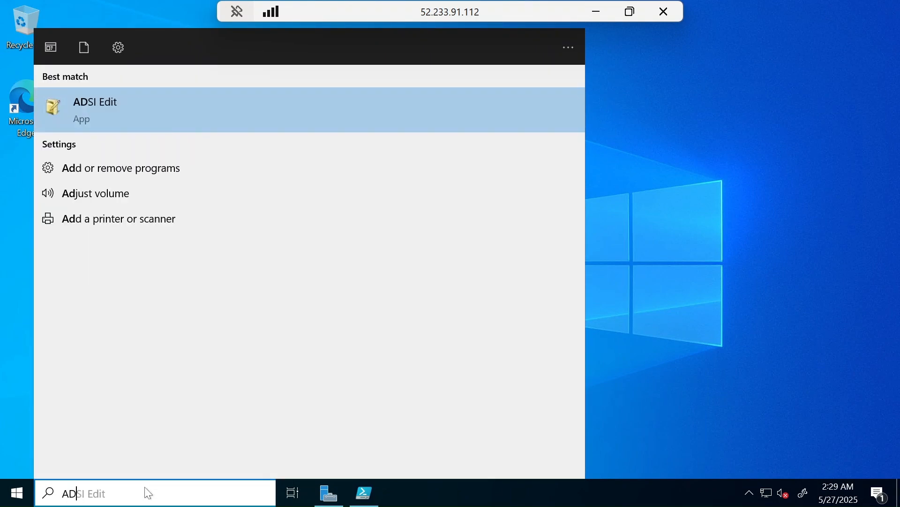
# Step: Search for active and open Active Directory Users and Computers
pyautogui.write('active')
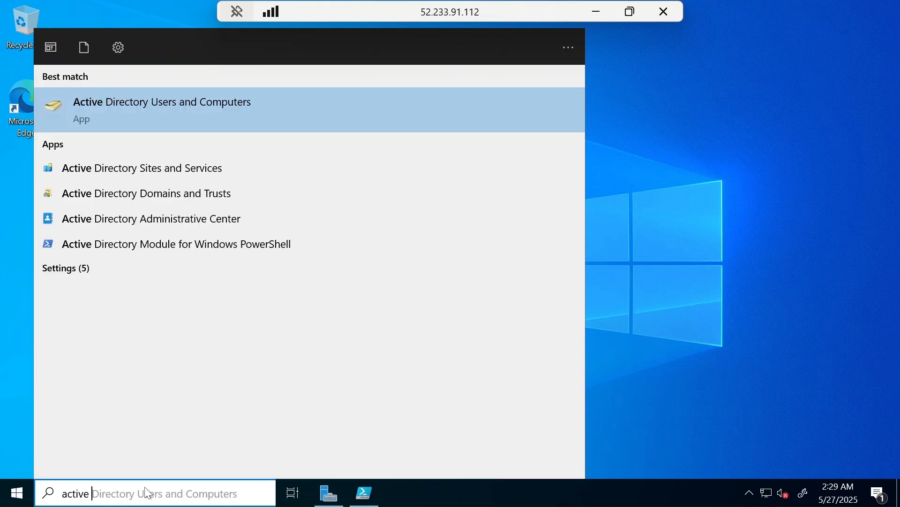
pyautogui.press('Return')
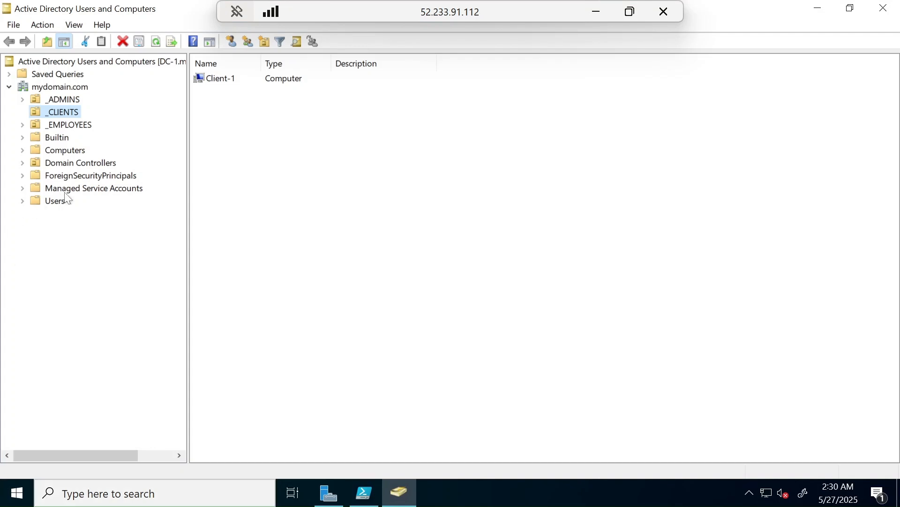
# Step: Look through the mydomain.com containers from Computers up to _ADMINS
pyautogui.click(67, 155)
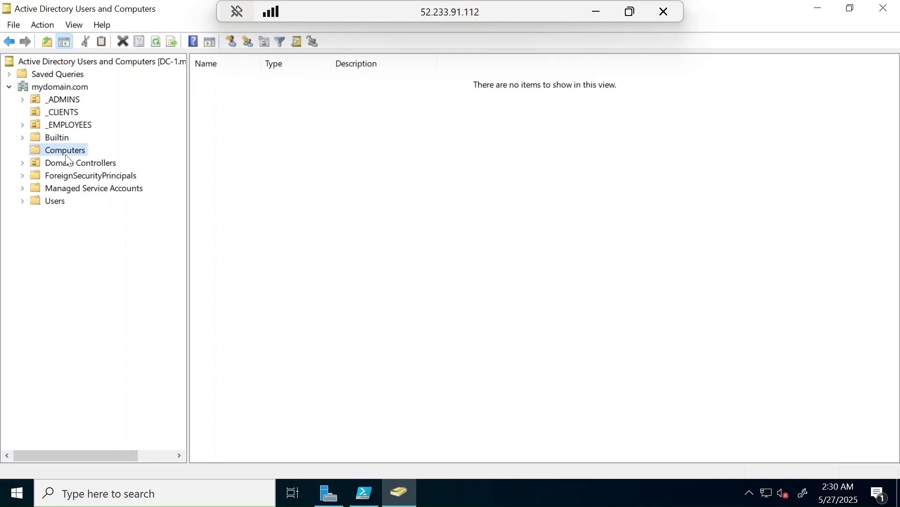
pyautogui.press('Up')
pyautogui.press('Up')
pyautogui.press('Up')
pyautogui.press('Up')
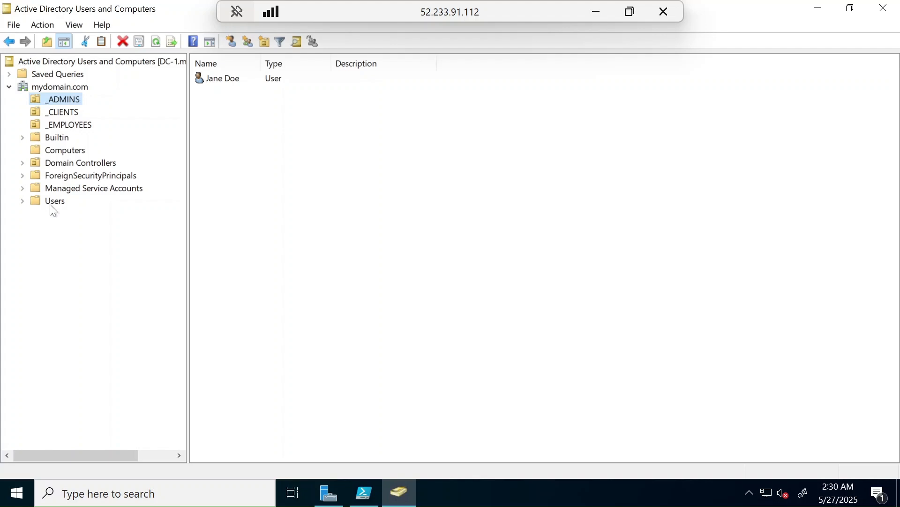
# Step: Open the _EMPLOYEES organizational unit and look through the user accounts generated by the script
pyautogui.click(66, 126)
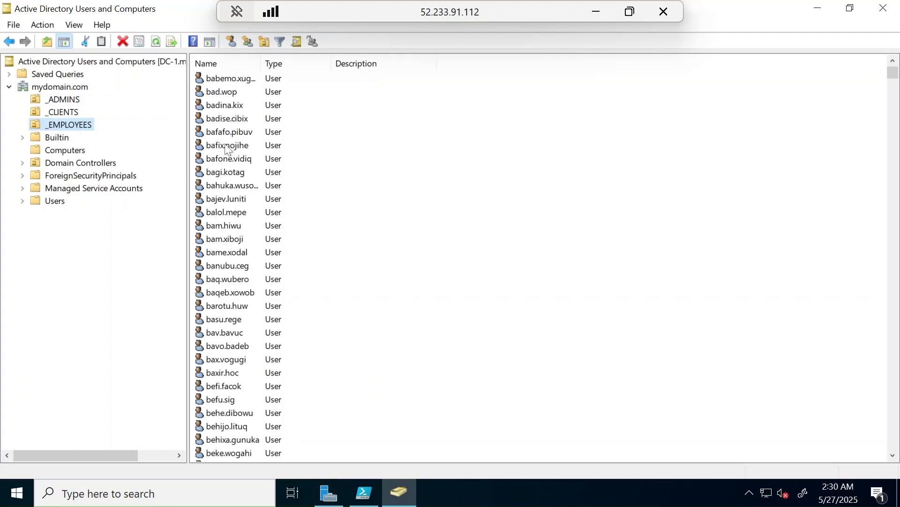
pyautogui.scroll(-4, 380, 230)
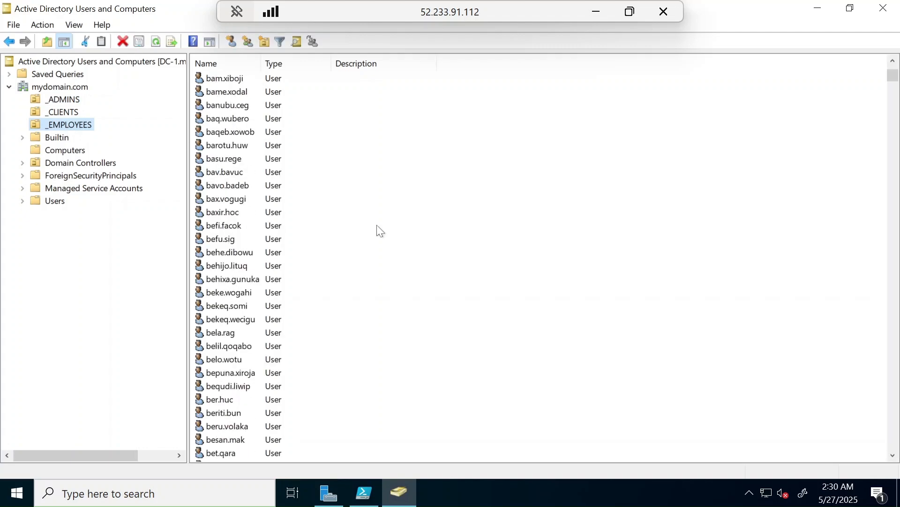
pyautogui.scroll(-20, 249, 215)
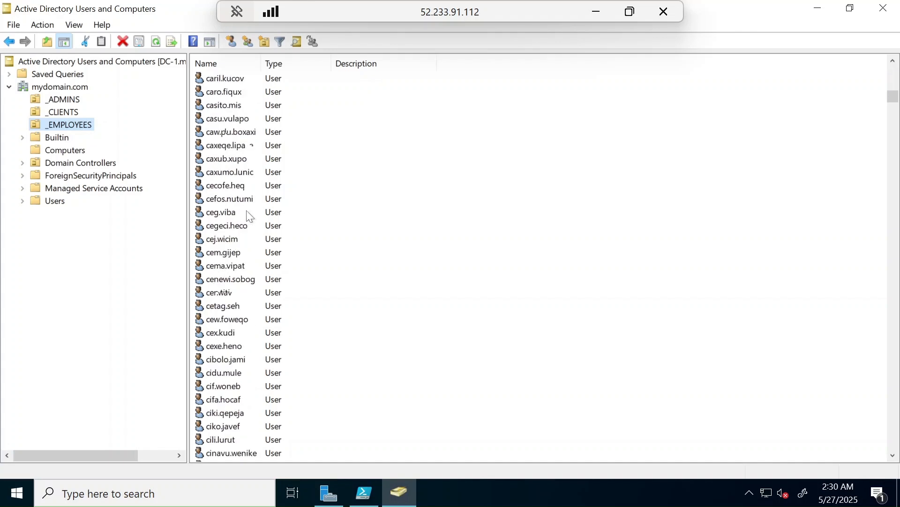
pyautogui.scroll(-20, 250, 216)
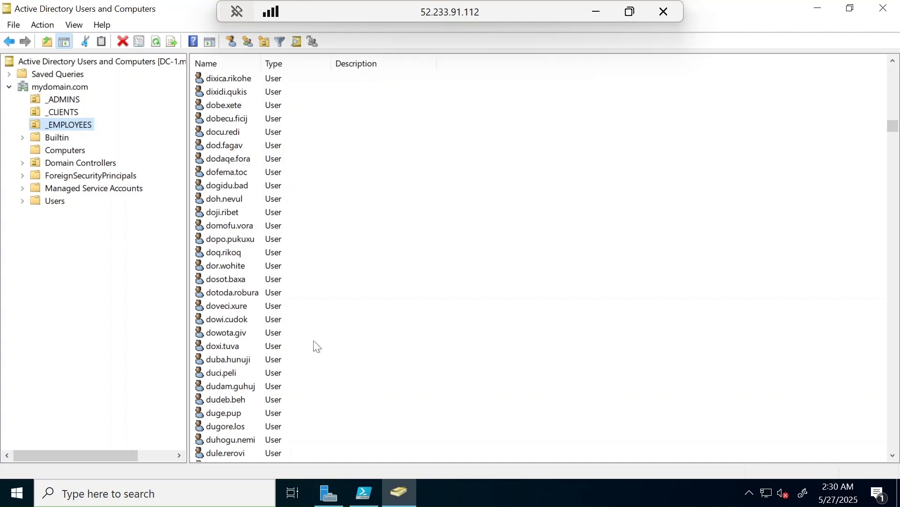
pyautogui.scroll(-15, 310, 338)
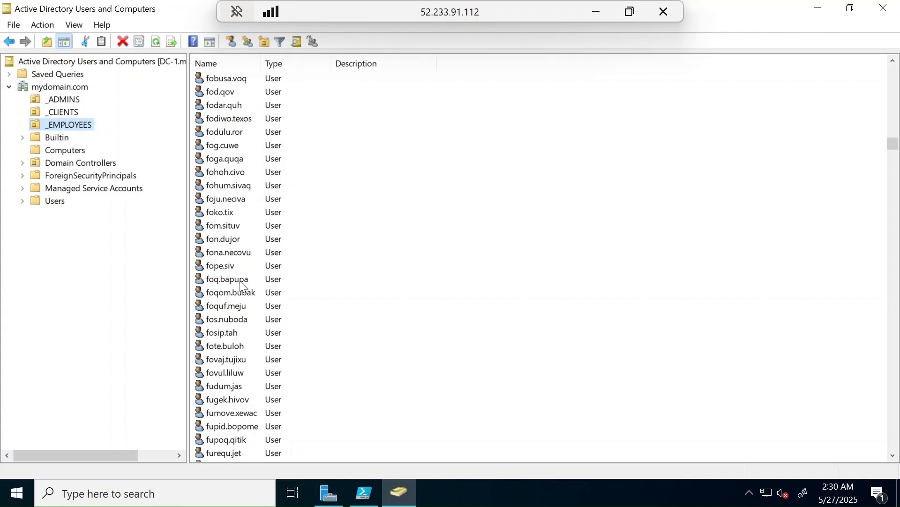
pyautogui.scroll(15, 656, 118)
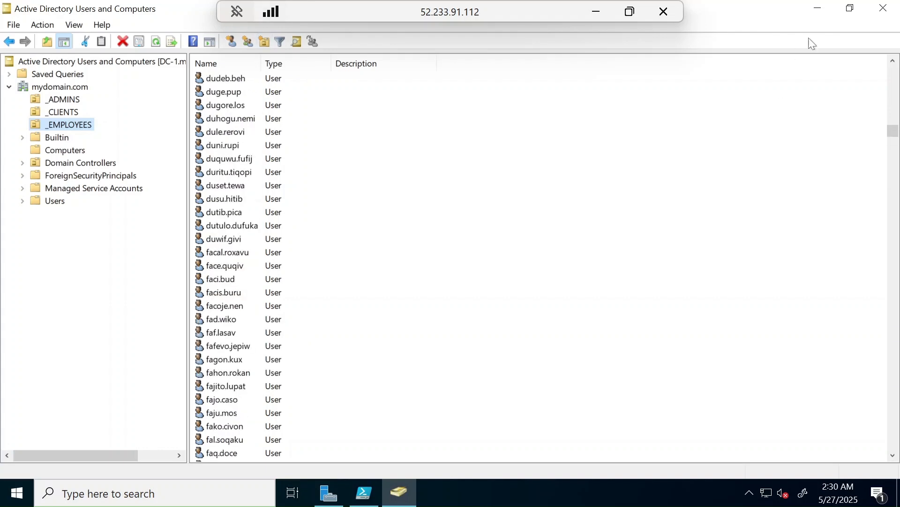
# Step: Switch back to PowerShell ISE, enlarge its script pane, stop the running user creation script, and minimize the window
pyautogui.click(822, 11)
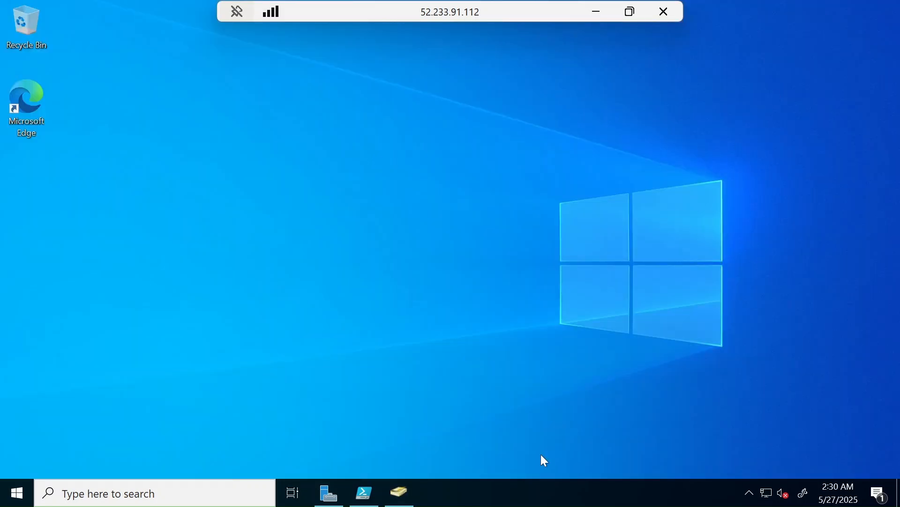
pyautogui.click(365, 492)
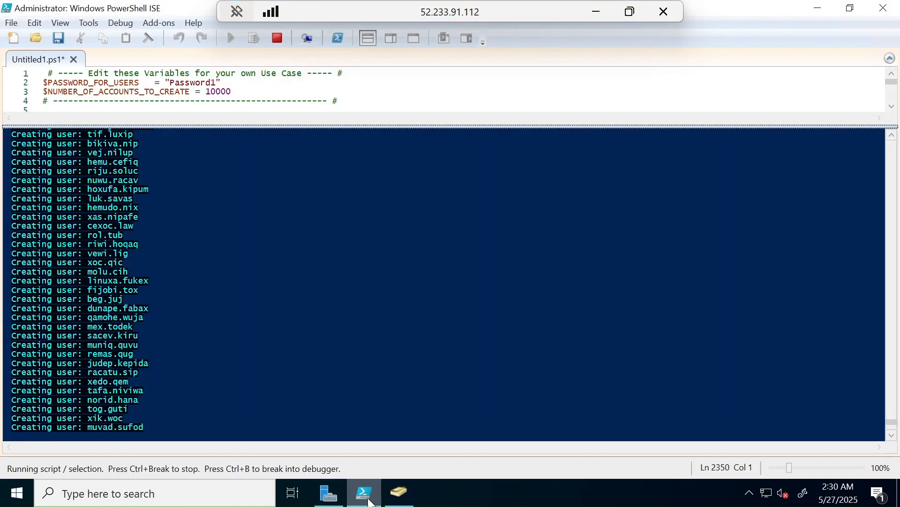
pyautogui.moveTo(351, 127); pyautogui.dragTo(327, 211)
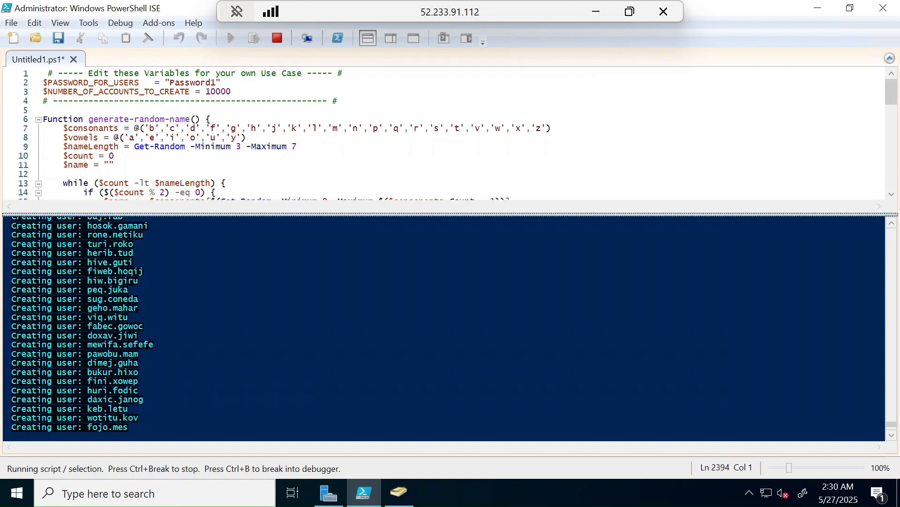
pyautogui.click(278, 39)
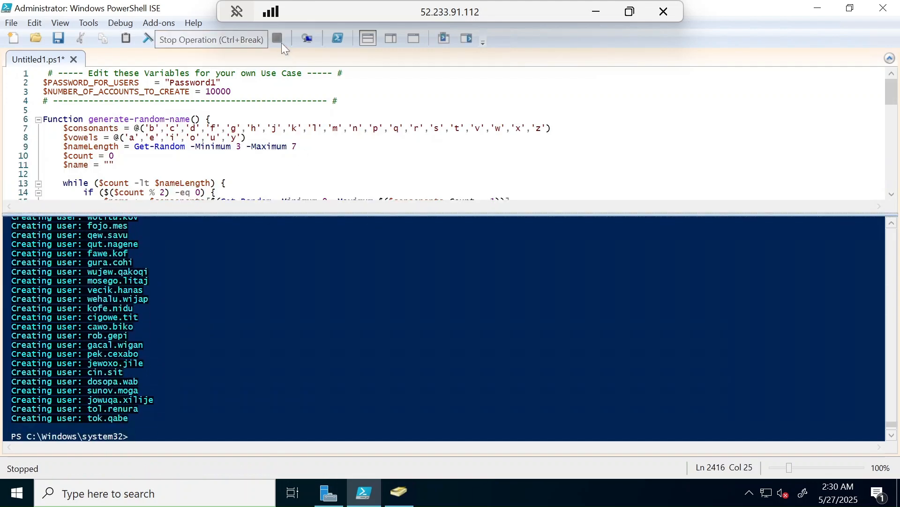
pyautogui.click(828, 9)
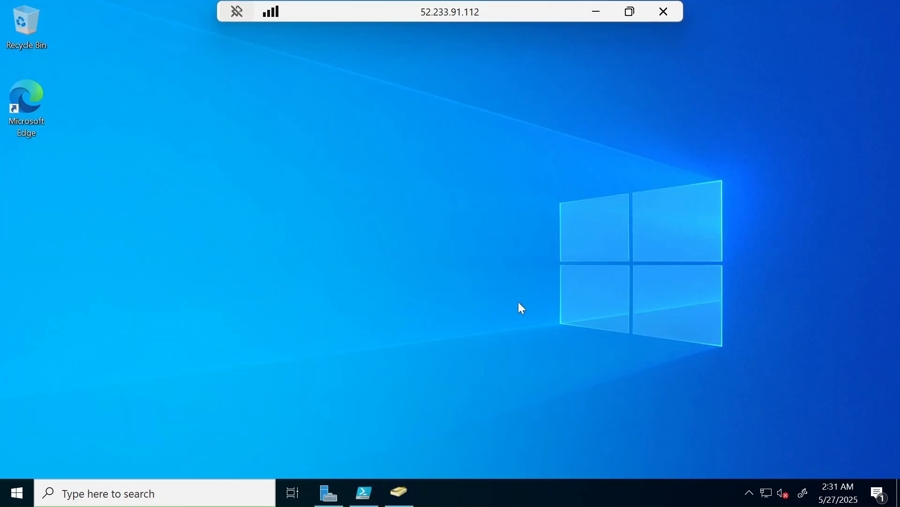
# Step: Restore Active Directory Users and Computers and check the accounts in _EMPLOYEES against Step 5 of the guide
pyautogui.moveTo(361, 505)
pyautogui.click(399, 502)
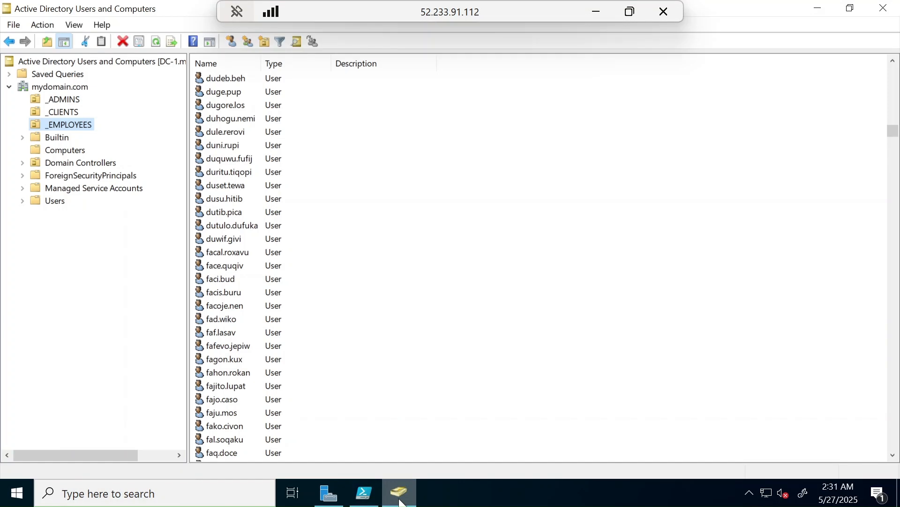
pyautogui.click(594, 6)
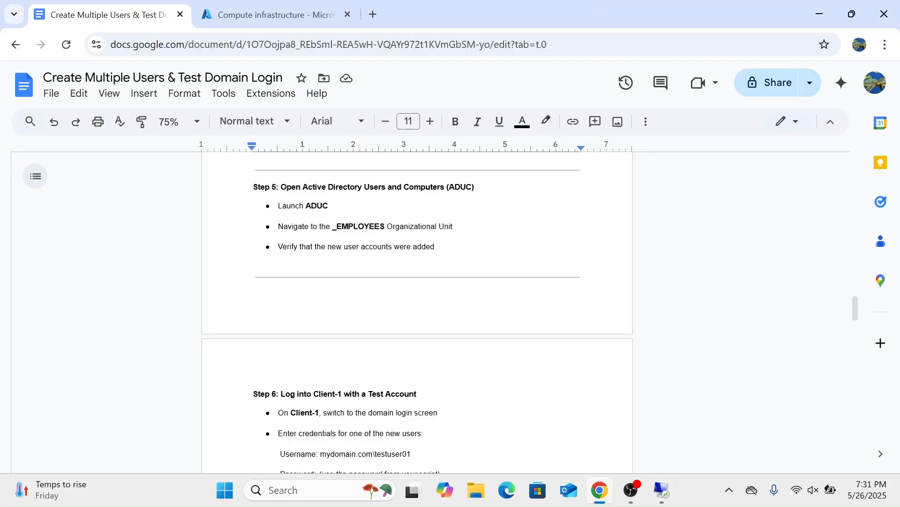
pyautogui.click(662, 489)
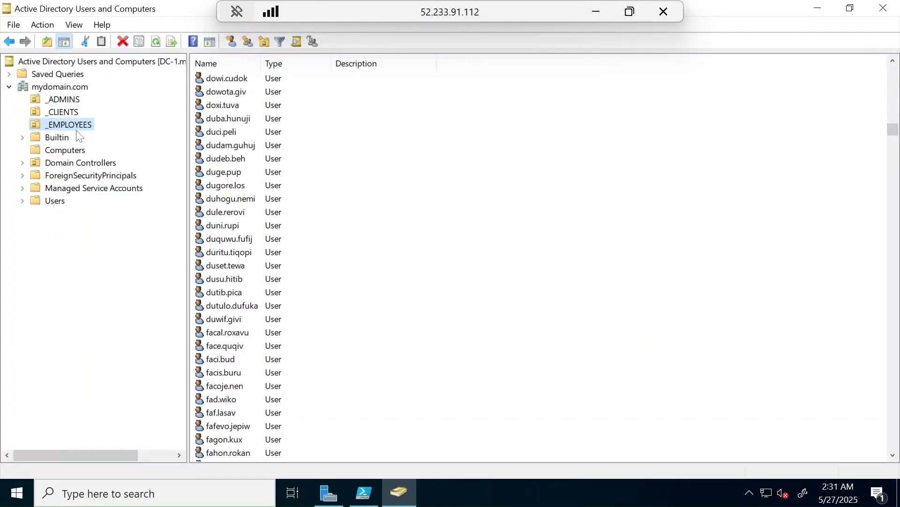
pyautogui.scroll(-6, 257, 263)
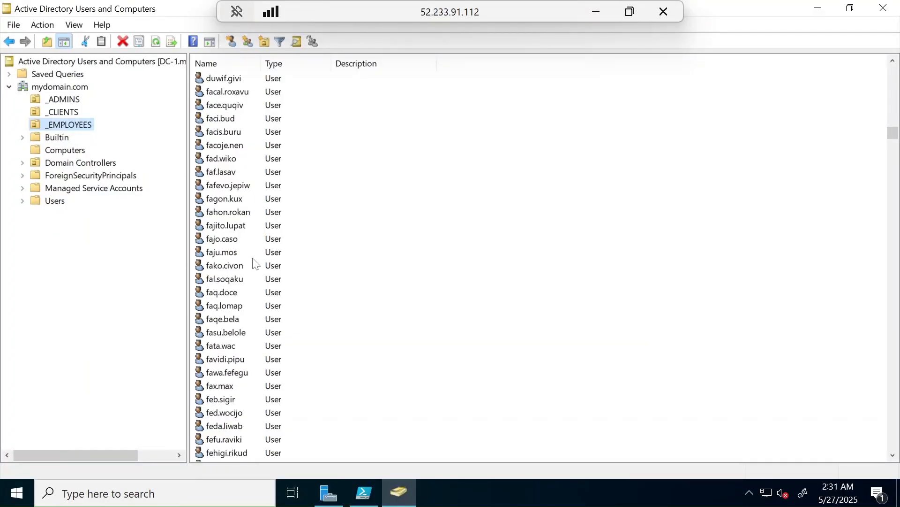
# Step: Switch to the guide in Google Docs and read Step 6 on logging into Client-1 with a test account
pyautogui.click(602, 12)
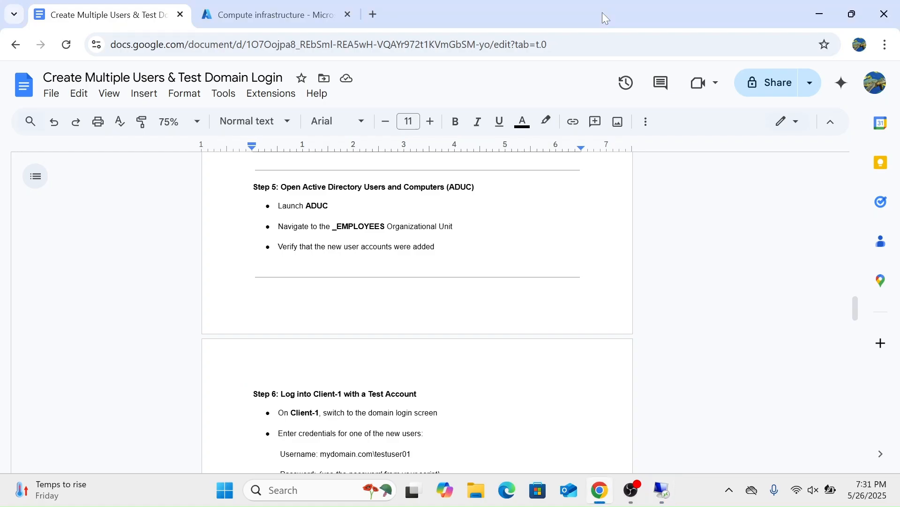
pyautogui.scroll(-3, 418, 309)
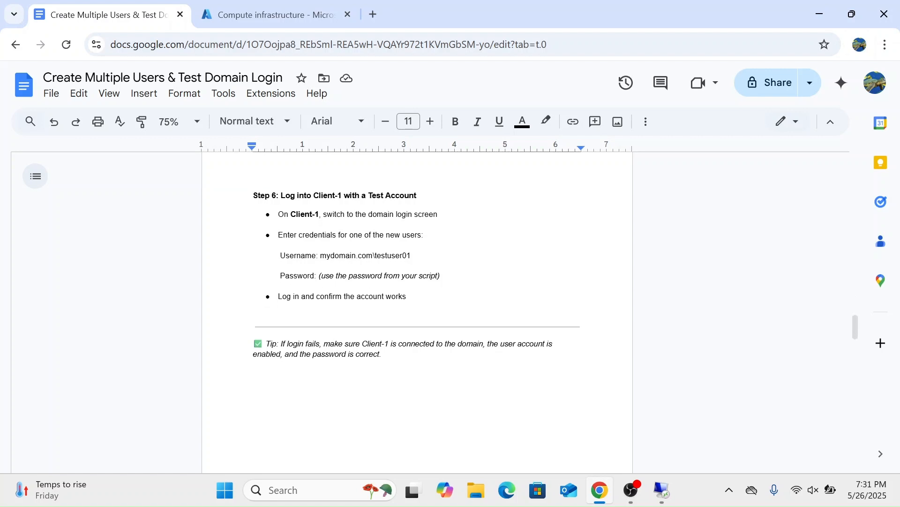
# Step: Switch from the guide to the DC-1 remote session, close Active Directory Users and Computers, and try to sign out by running logoff
pyautogui.scroll(-1, 418, 263)
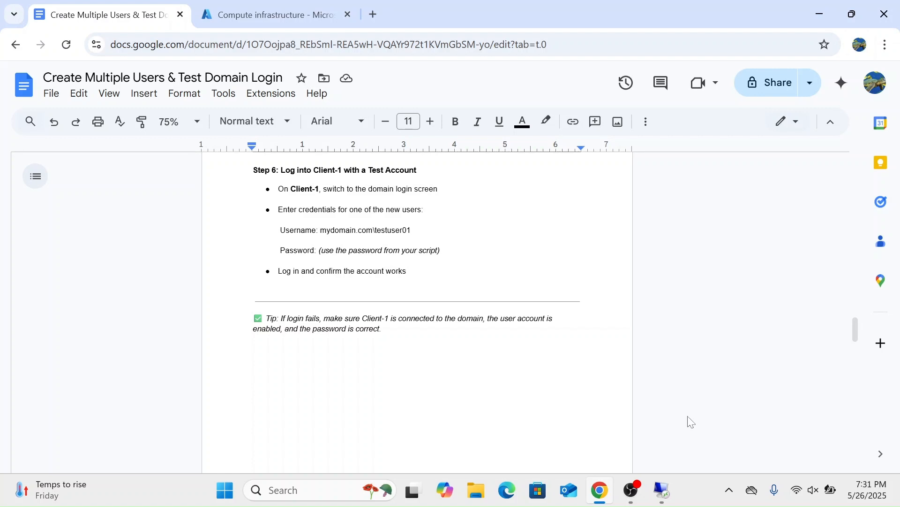
pyautogui.click(662, 490)
pyautogui.click(883, 8)
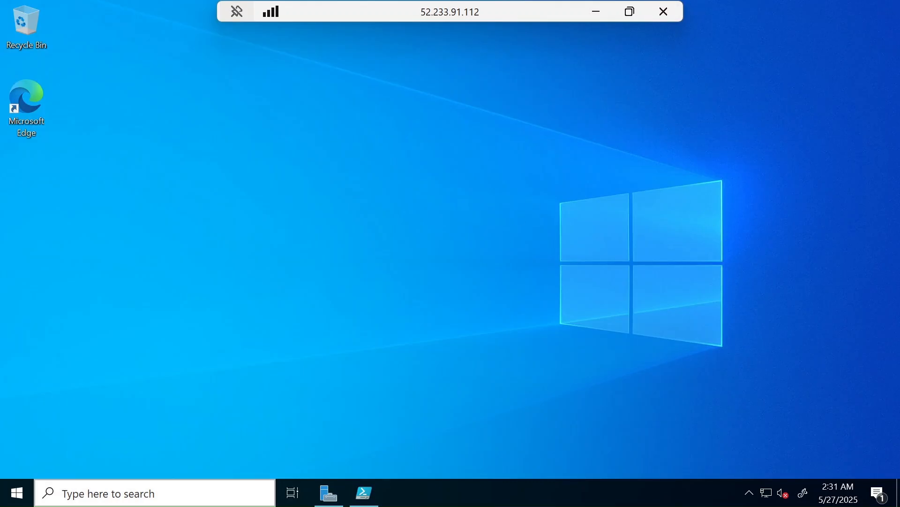
pyautogui.click(90, 503)
pyautogui.write('run')
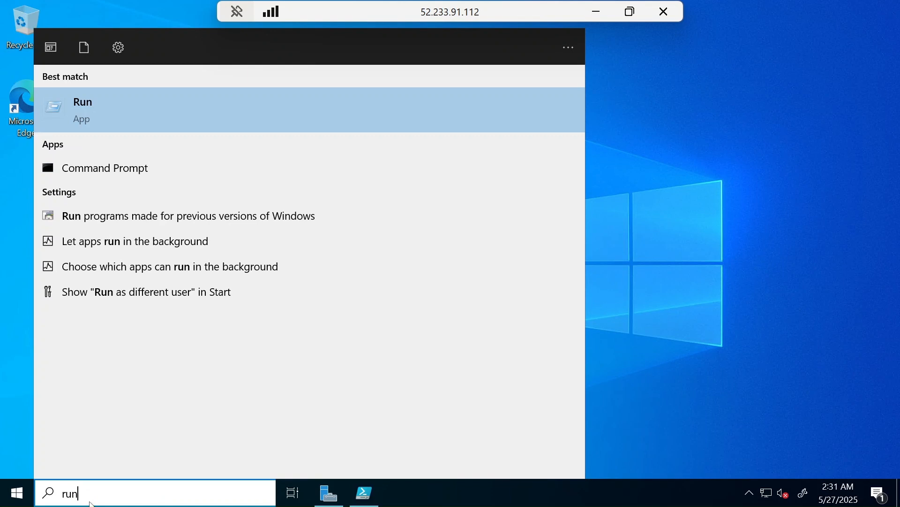
pyautogui.press('Return')
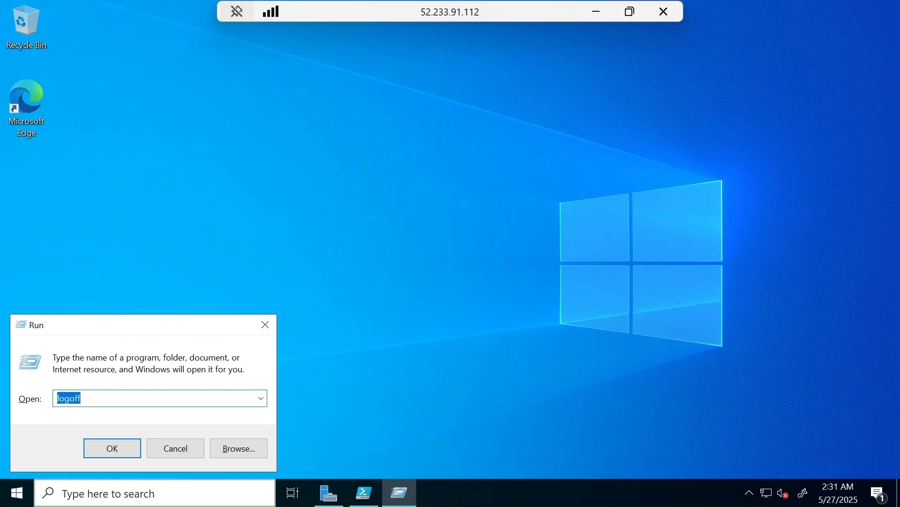
pyautogui.press('Return')
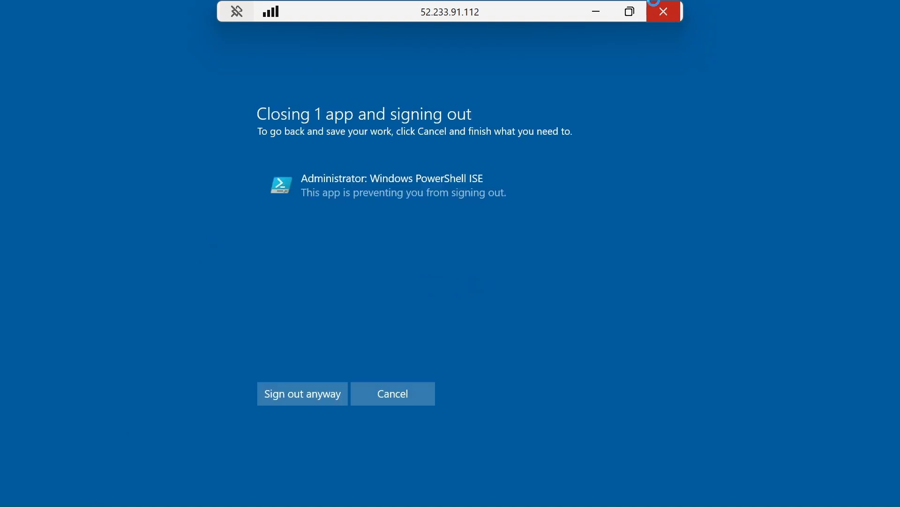
# Step: Cancel the DC-1 sign-out and back out of saving the PowerShell ISE script Untitled1.ps1
pyautogui.click(657, 5)
pyautogui.click(557, 278)
pyautogui.click(401, 398)
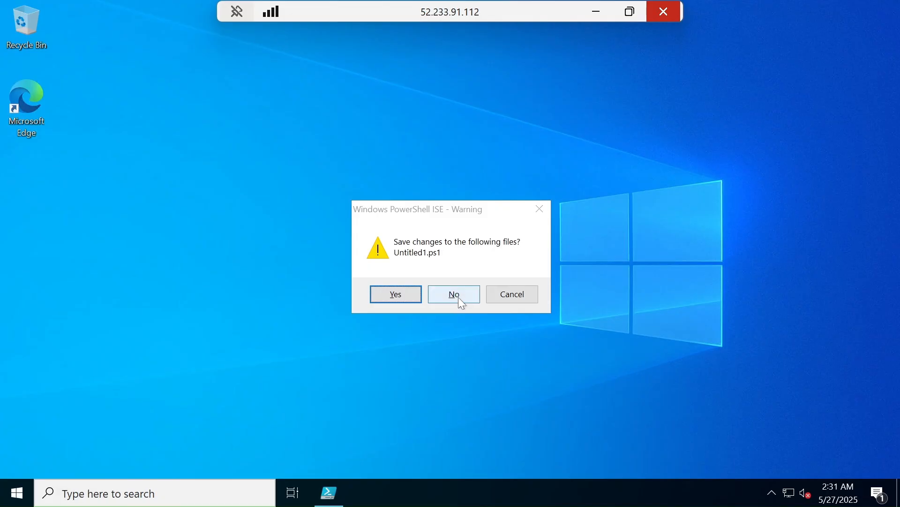
pyautogui.click(407, 296)
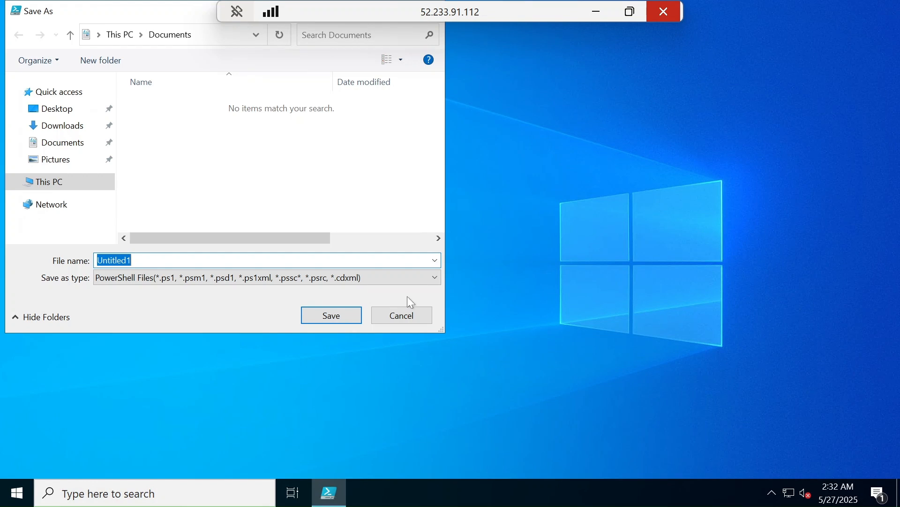
pyautogui.click(383, 323)
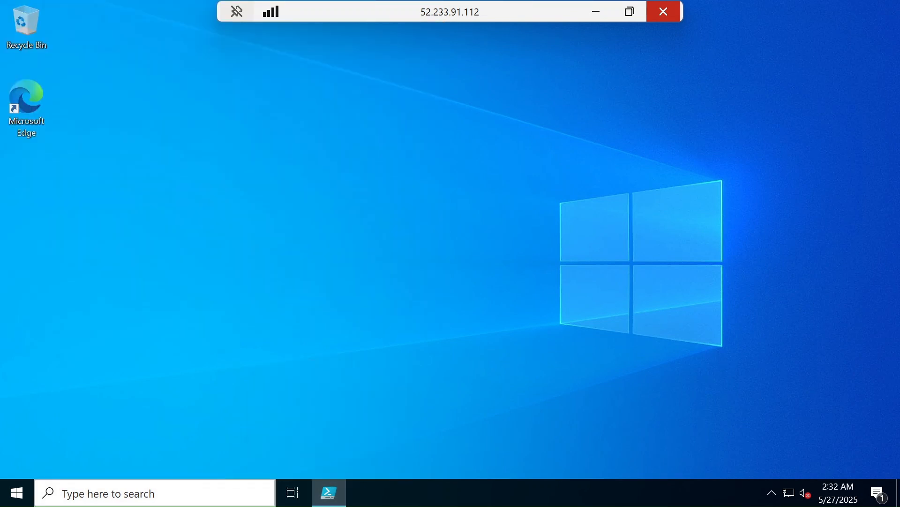
# Step: Reopen Active Directory Users and Computers on DC-1 and dismiss the notice about the _EMPLOYEES item limit
pyautogui.click(157, 494)
pyautogui.write('active')
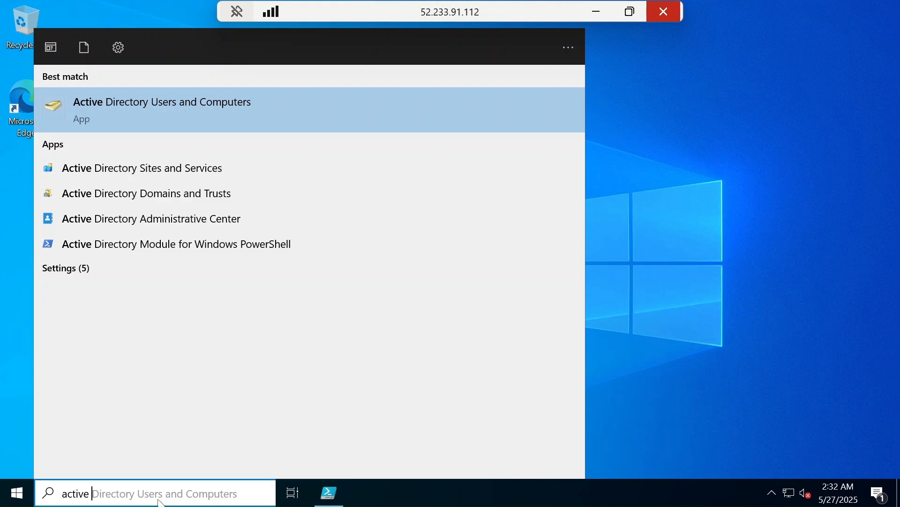
pyautogui.press('Return')
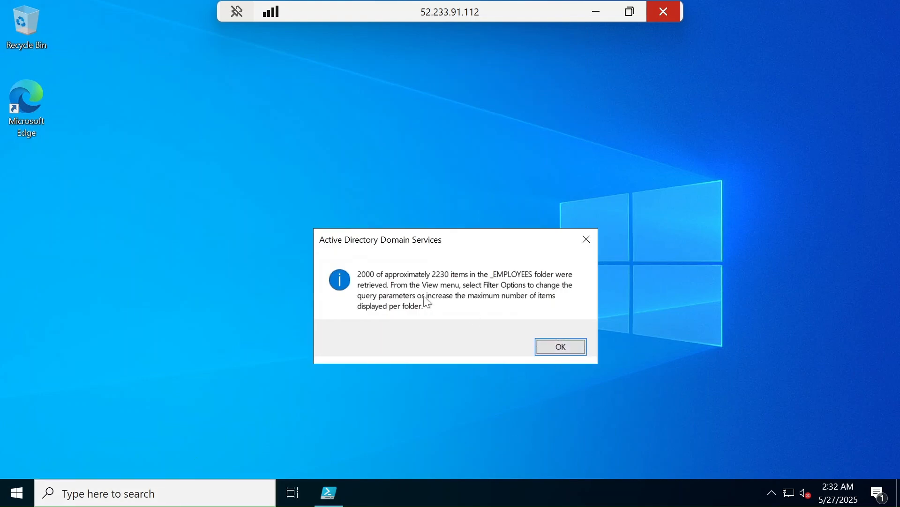
pyautogui.click(578, 350)
# Step: Look through the generated user accounts in _EMPLOYEES for one to use in the login test
pyautogui.scroll(-20, 331, 323)
pyautogui.scroll(9, 331, 322)
pyautogui.scroll(-18, 332, 322)
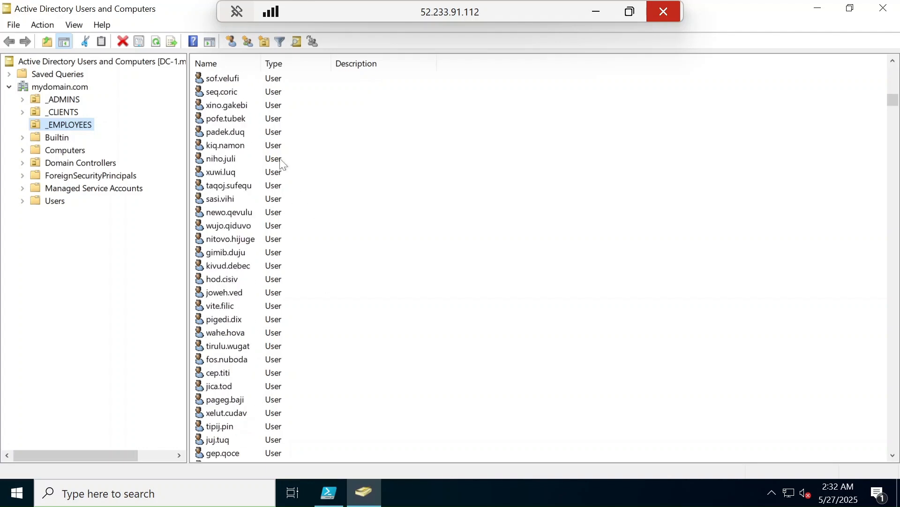
pyautogui.scroll(-15, 294, 214)
pyautogui.scroll(8, 296, 215)
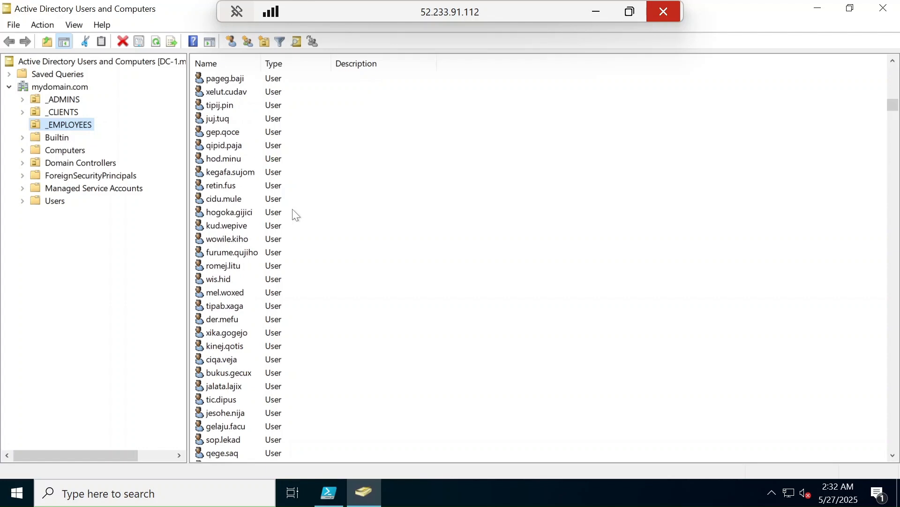
pyautogui.scroll(-7, 295, 215)
pyautogui.scroll(1, 295, 215)
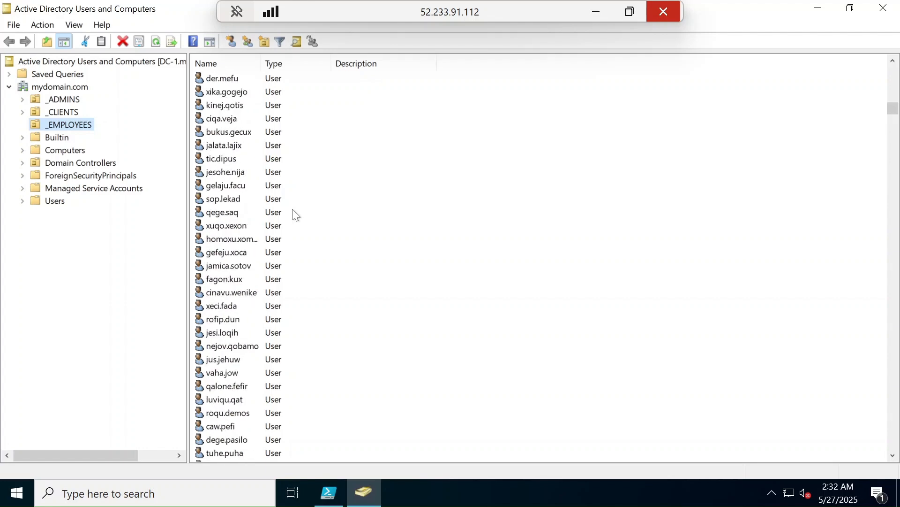
pyautogui.scroll(4, 295, 214)
pyautogui.scroll(1, 296, 215)
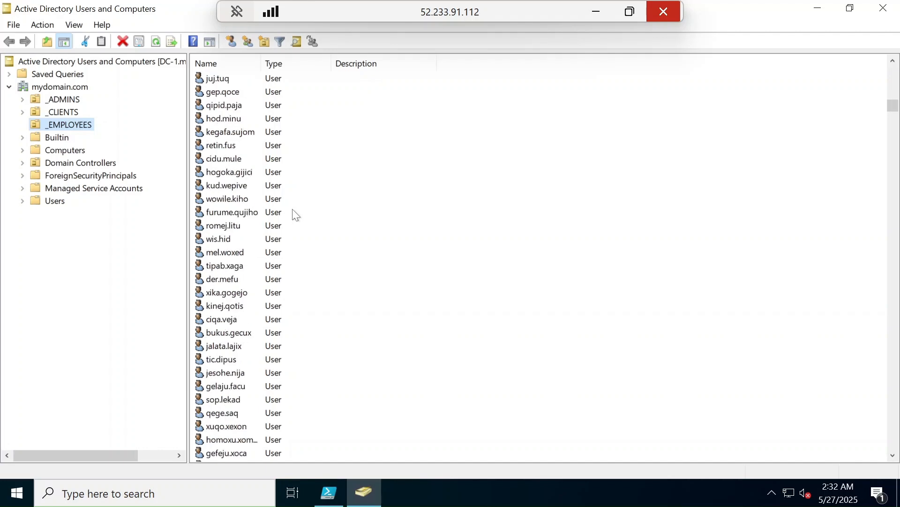
pyautogui.scroll(5, 241, 164)
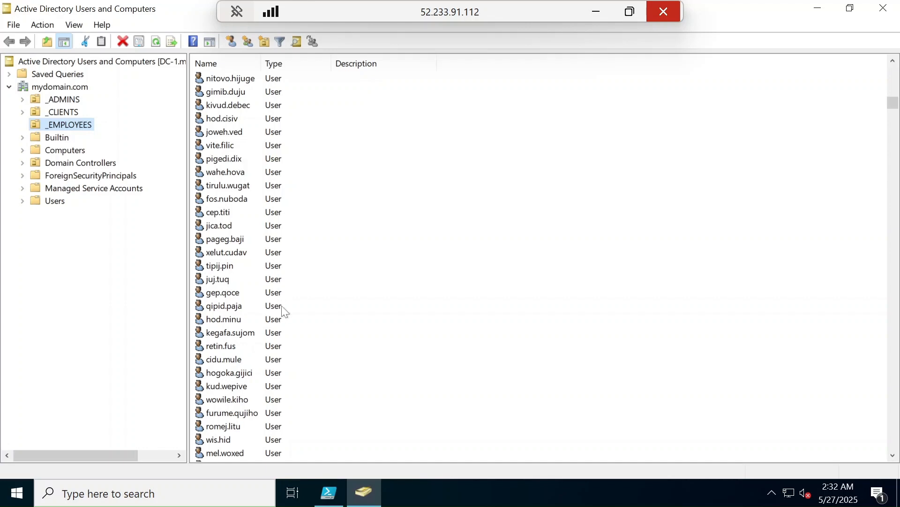
pyautogui.click(228, 351)
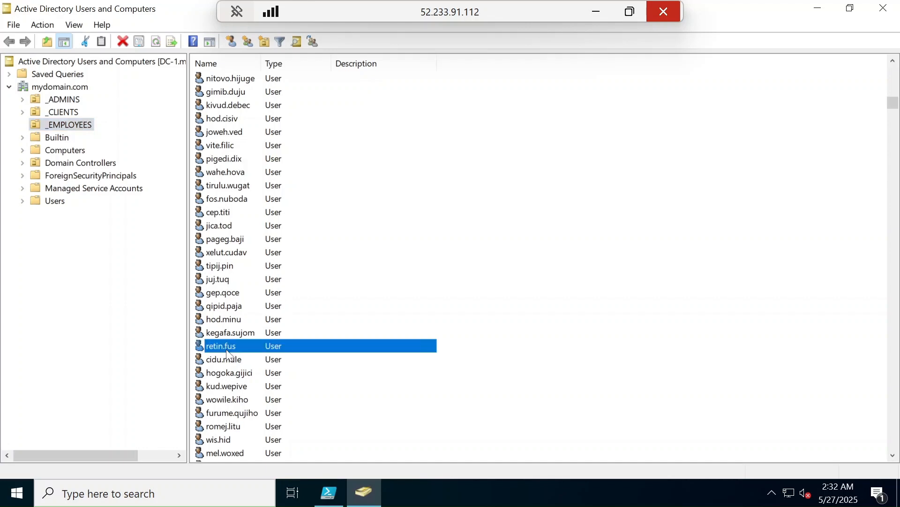
pyautogui.click(231, 346)
pyautogui.hotkey('ctrl', 'a')
pyautogui.hotkey('ctrl', 'c')
pyautogui.click(819, 9)
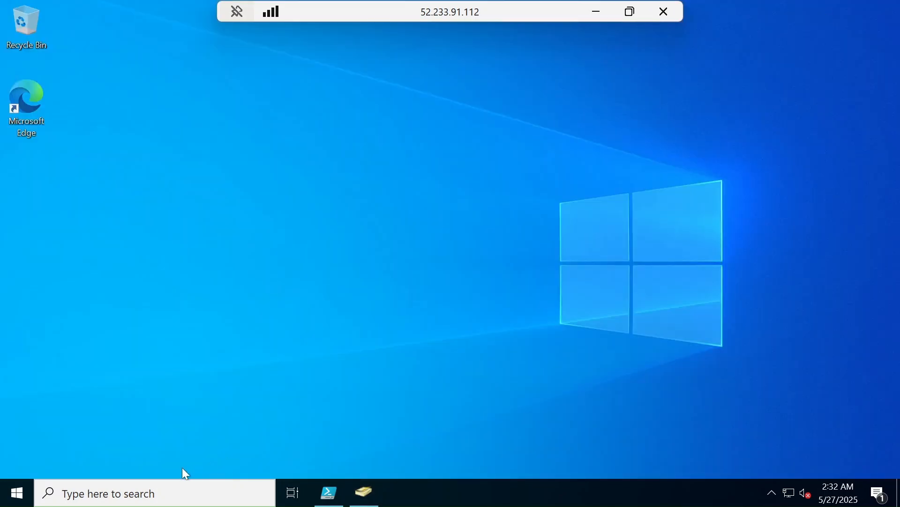
pyautogui.click(148, 487)
pyautogui.hotkey('ctrl', 'v')
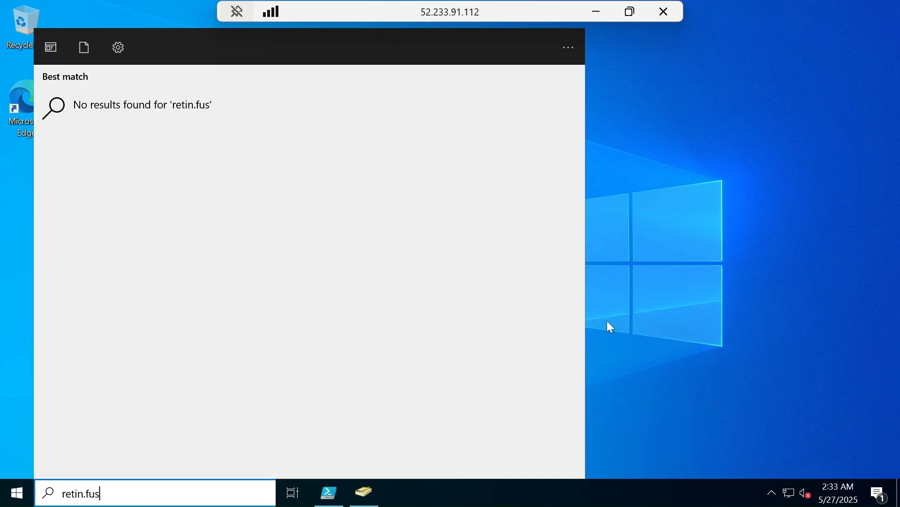
pyautogui.click(672, 278)
pyautogui.click(146, 496)
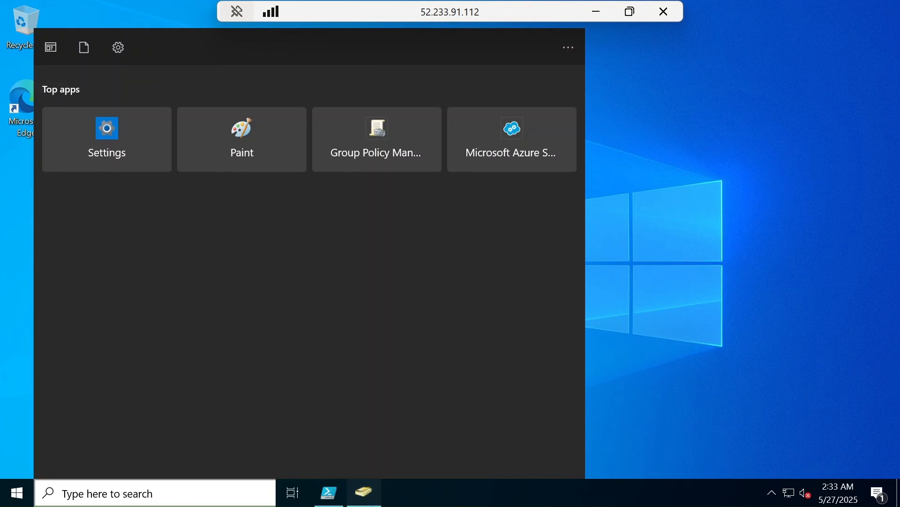
pyautogui.click(364, 492)
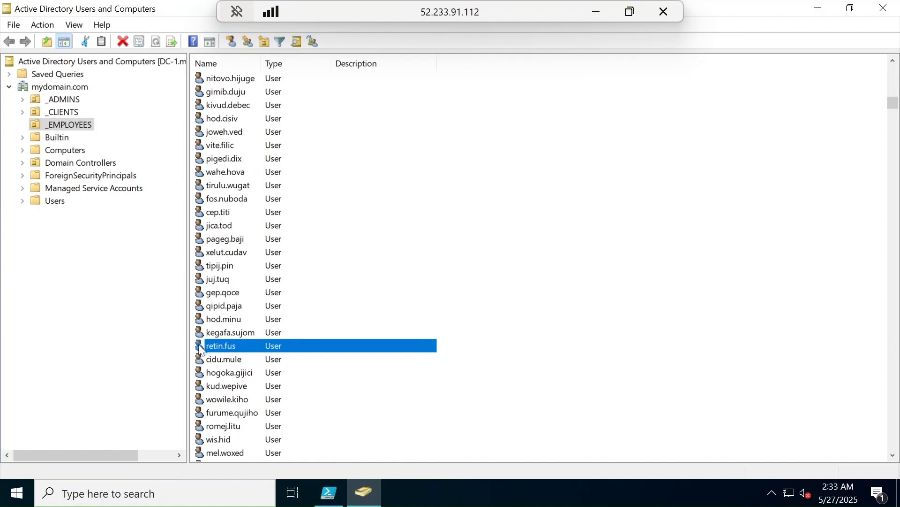
pyautogui.click(812, 7)
# Step: Sign out of DC-1 by running logoff, forcing the sign-out despite the open PowerShell ISE
pyautogui.click(110, 492)
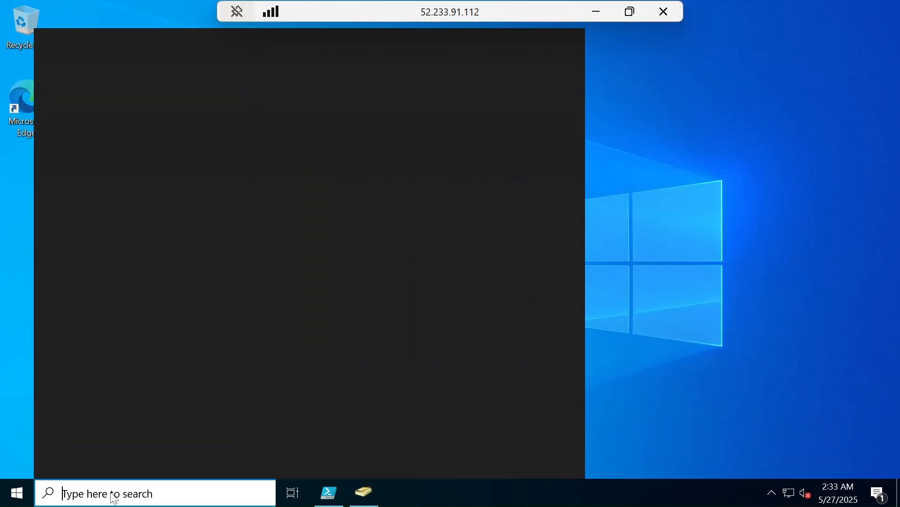
pyautogui.write('run')
pyautogui.press('Return')
pyautogui.press('Return')
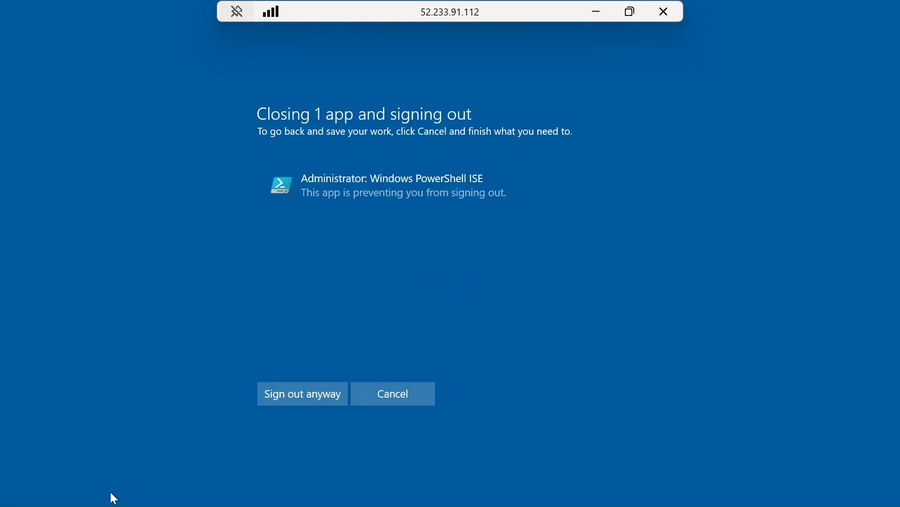
pyautogui.click(297, 403)
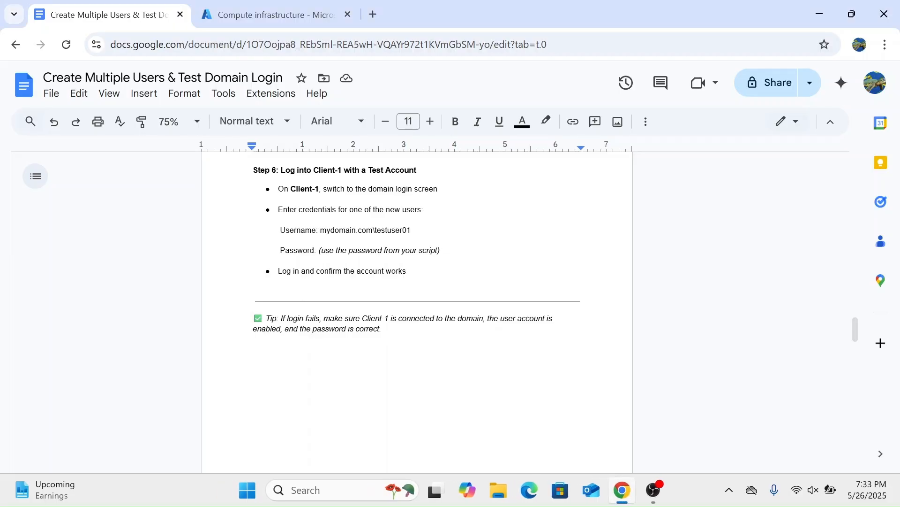
# Step: Copy Client-1's public IP address 172.179.244.49 from the Azure portal and start a Remote Desktop connection to it
pyautogui.click(277, 15)
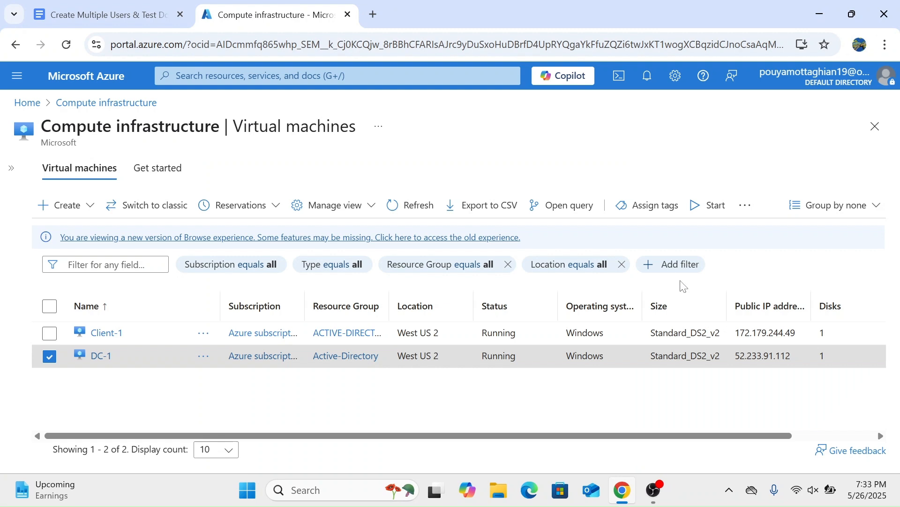
pyautogui.moveTo(796, 333); pyautogui.dragTo(734, 333)
pyautogui.hotkey('ctrl', 'c')
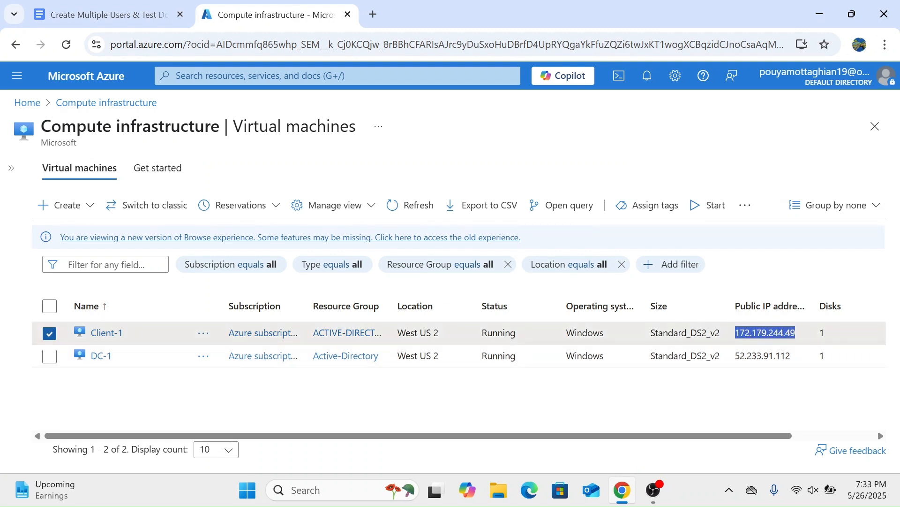
pyautogui.click(345, 490)
pyautogui.write('rdp')
pyautogui.press('Return')
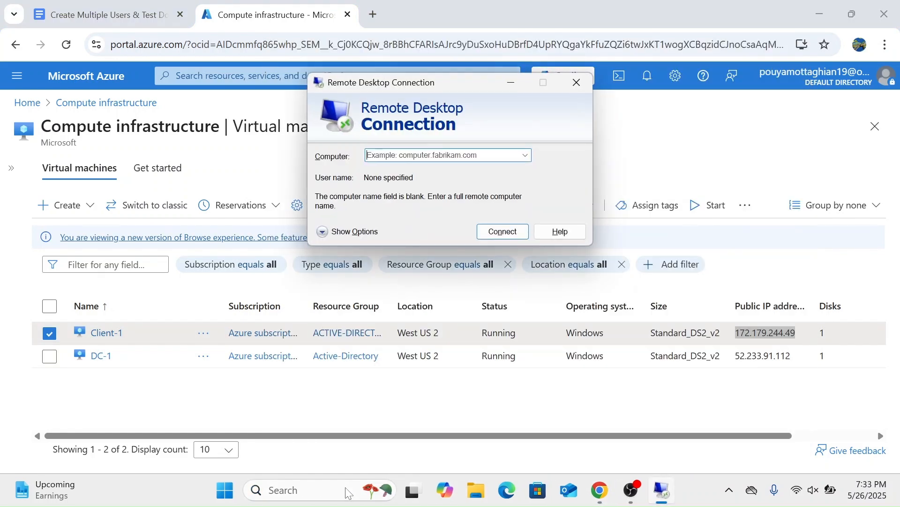
pyautogui.hotkey('ctrl', 'v')
pyautogui.press('Return')
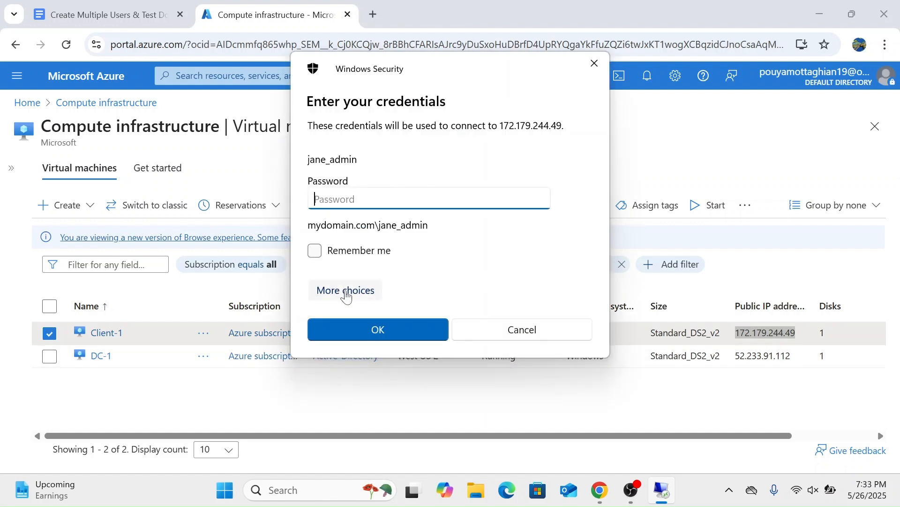
# Step: Choose to use a different account for the Client-1 connection and start its user name with mydomain.com\
pyautogui.click(347, 291)
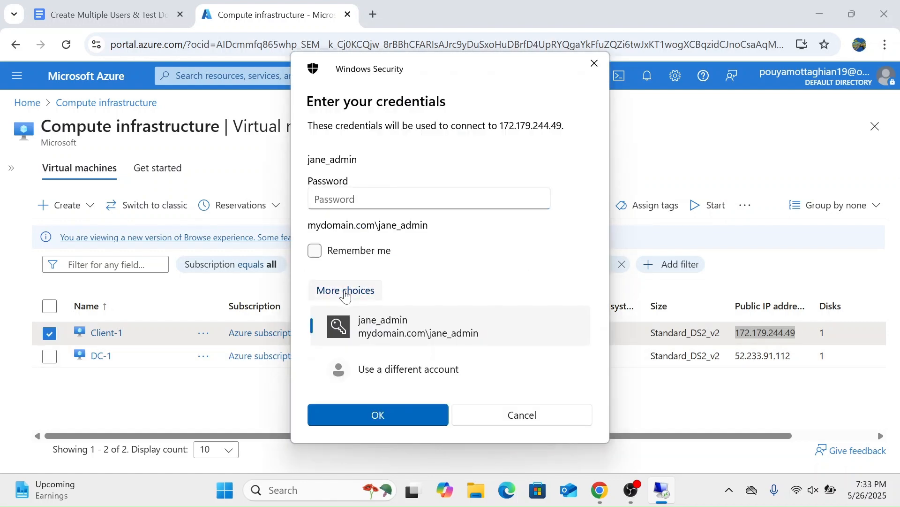
pyautogui.click(382, 364)
pyautogui.write('mydom')
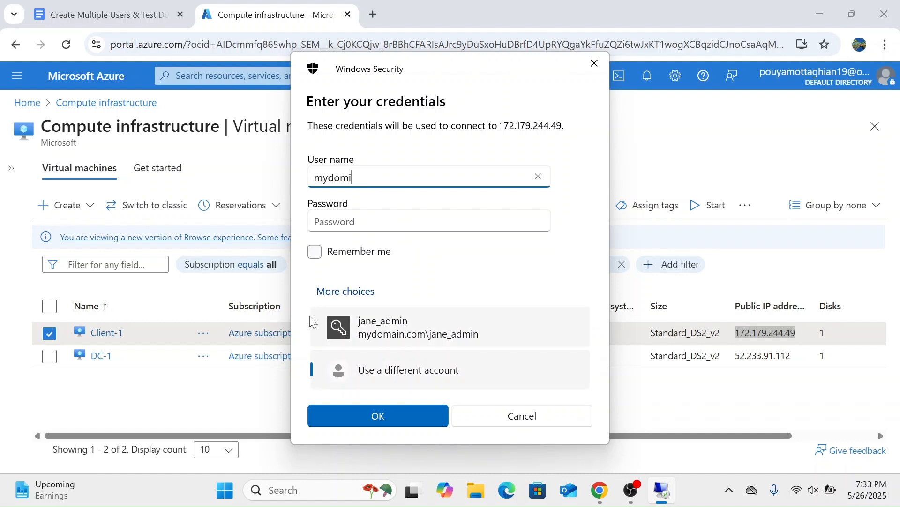
pyautogui.write('ain.com\\')
pyautogui.hotkey('ctrl', 'v')
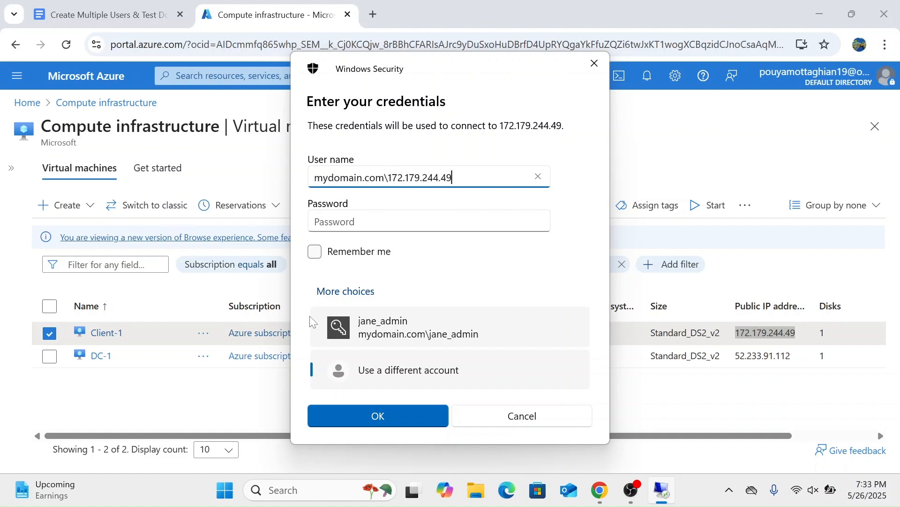
pyautogui.hotkey('ctrl', 'z')
pyautogui.write('restin')
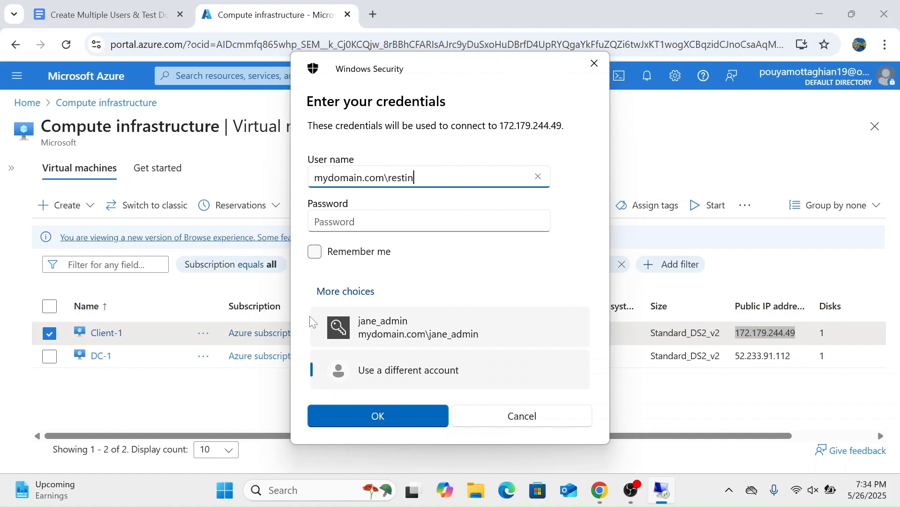
pyautogui.write('.fus')
pyautogui.press('BackSpace')
pyautogui.press('BackSpace')
pyautogui.press('BackSpace')
pyautogui.press('BackSpace')
pyautogui.press('BackSpace')
pyautogui.press('BackSpace')
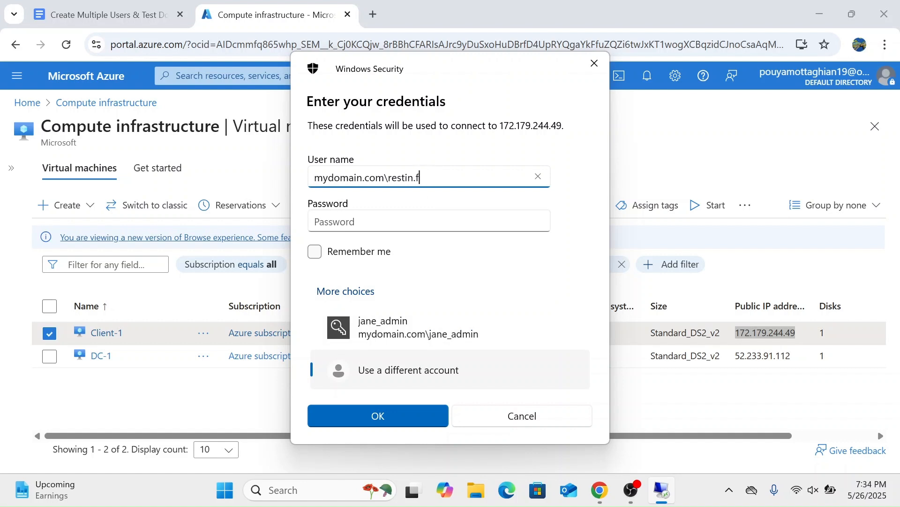
pyautogui.press('BackSpace')
pyautogui.press('BackSpace')
pyautogui.press('BackSpace')
pyautogui.write('tin.fus')
# Step: Try to log in to Client-1 with the test account's password, and cancel the credentials prompt
pyautogui.click(397, 221)
pyautogui.write('Password1')
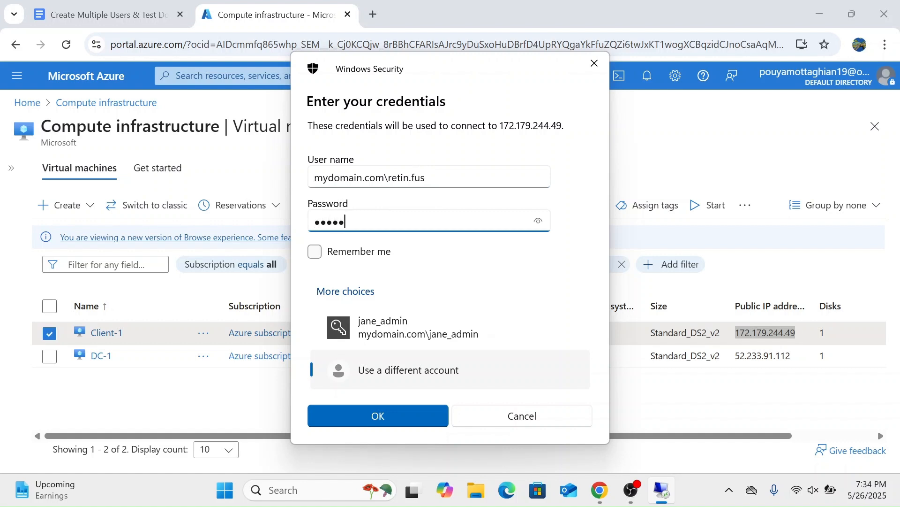
pyautogui.write('23!')
pyautogui.press('Return')
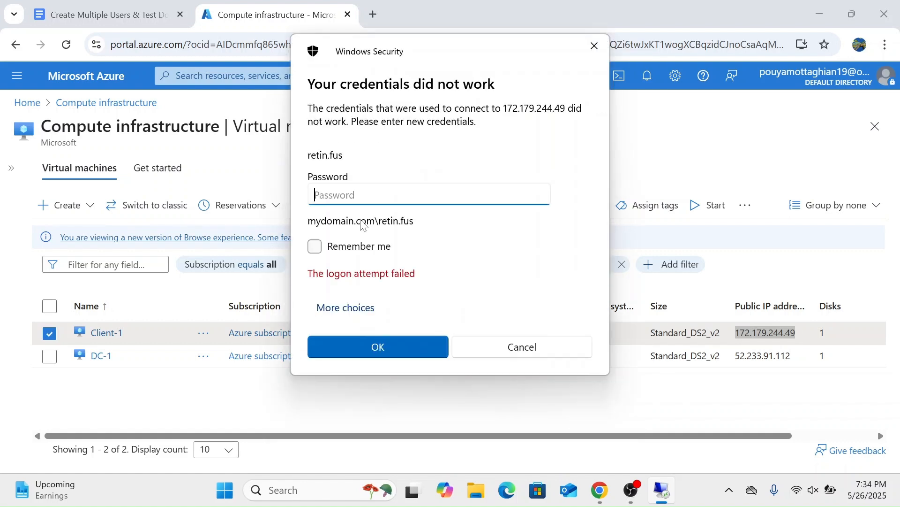
pyautogui.click(524, 355)
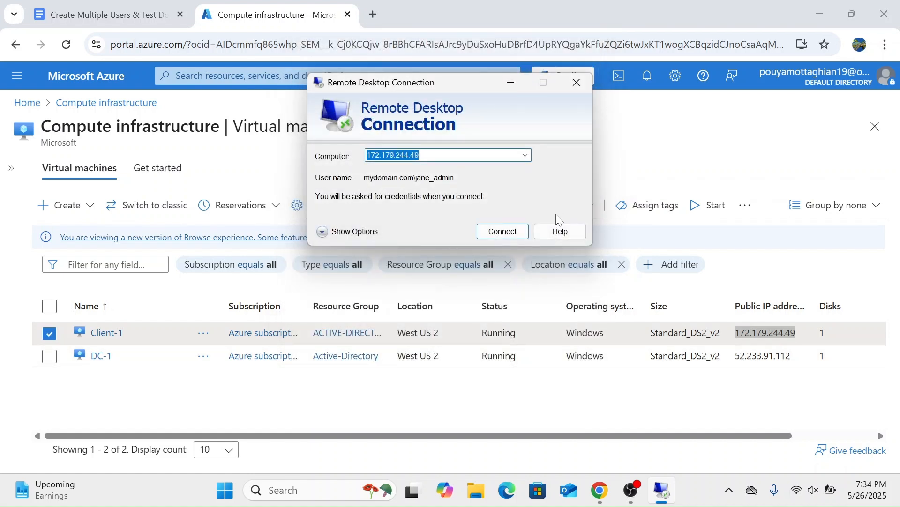
# Step: Close the Client-1 connection window, copy DC-1's public IP address 52.233.91.112 from the Azure portal, and start a Remote Desktop connection to it
pyautogui.click(577, 83)
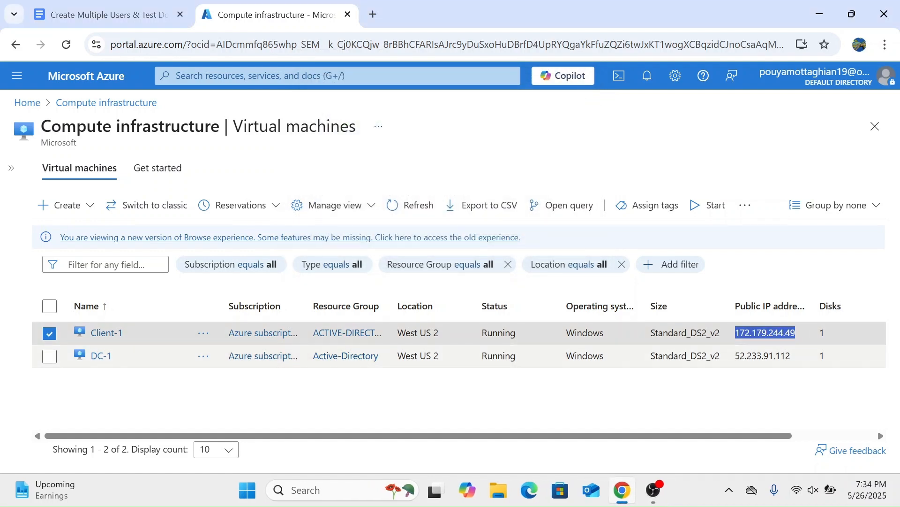
pyautogui.moveTo(792, 356); pyautogui.dragTo(734, 356)
pyautogui.hotkey('ctrl', 'c')
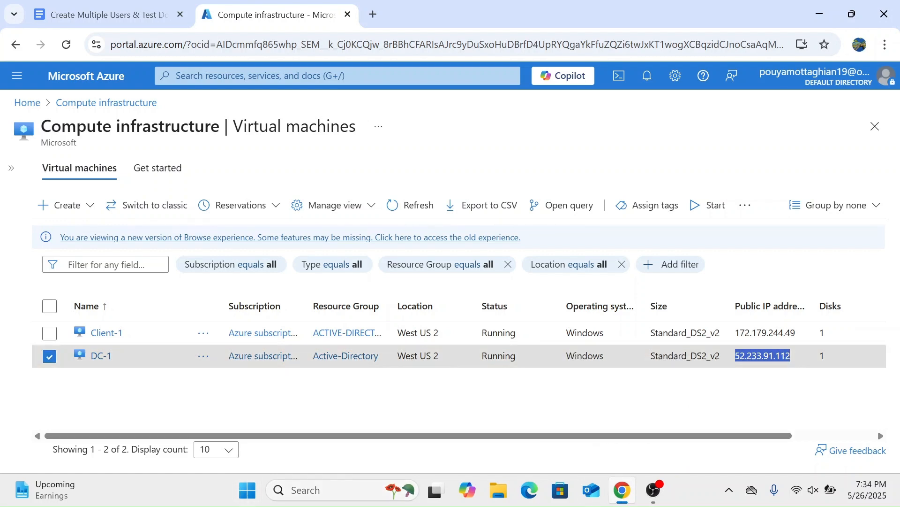
pyautogui.click(311, 490)
pyautogui.write('rdp')
pyautogui.press('Return')
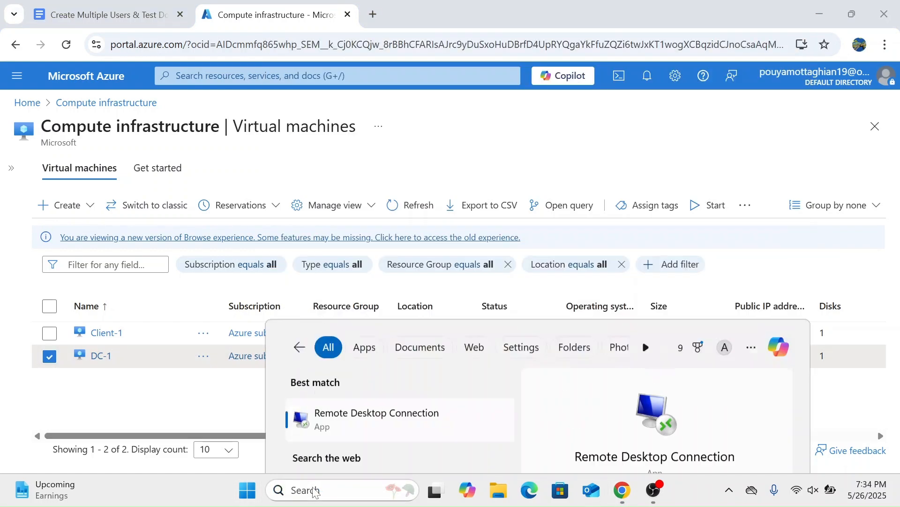
pyautogui.hotkey('ctrl', 'v')
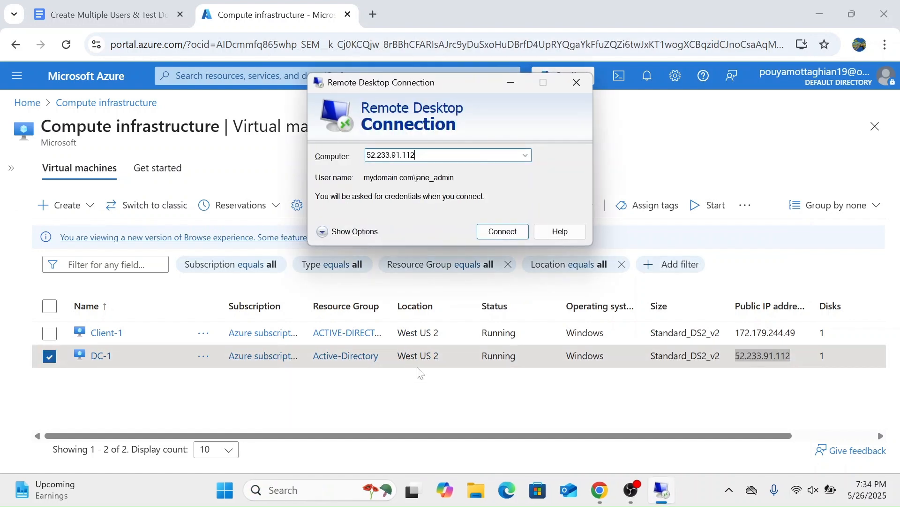
pyautogui.press('Return')
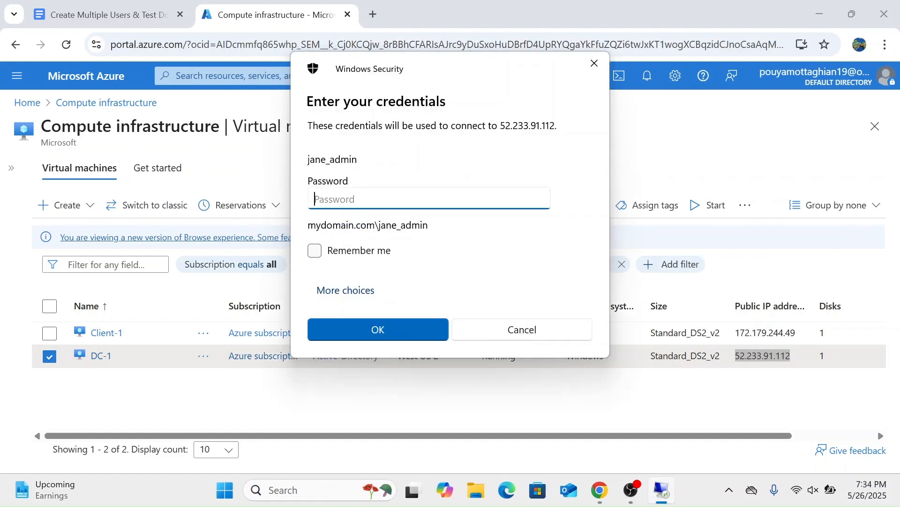
# Step: Log in to DC-1 as mydomain.com\jane_admin with the account password, re-entering it when asked again
pyautogui.write('*************')
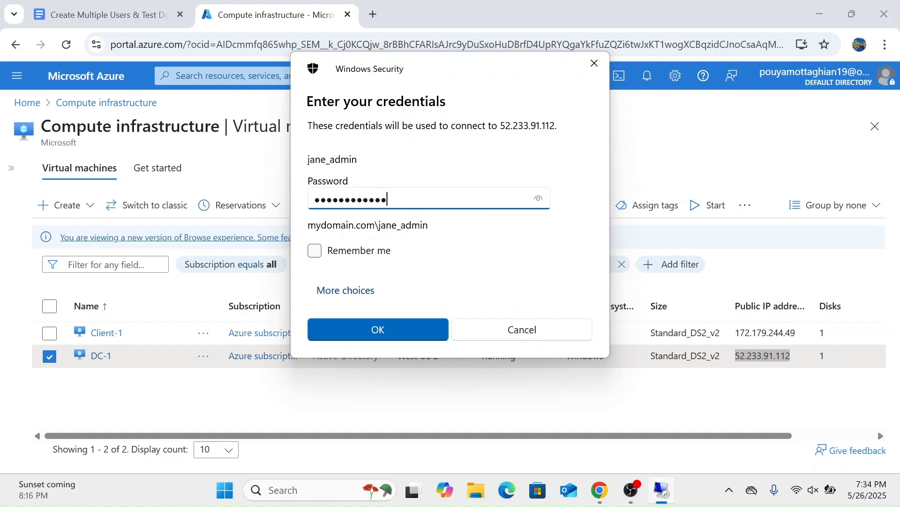
pyautogui.press('Return')
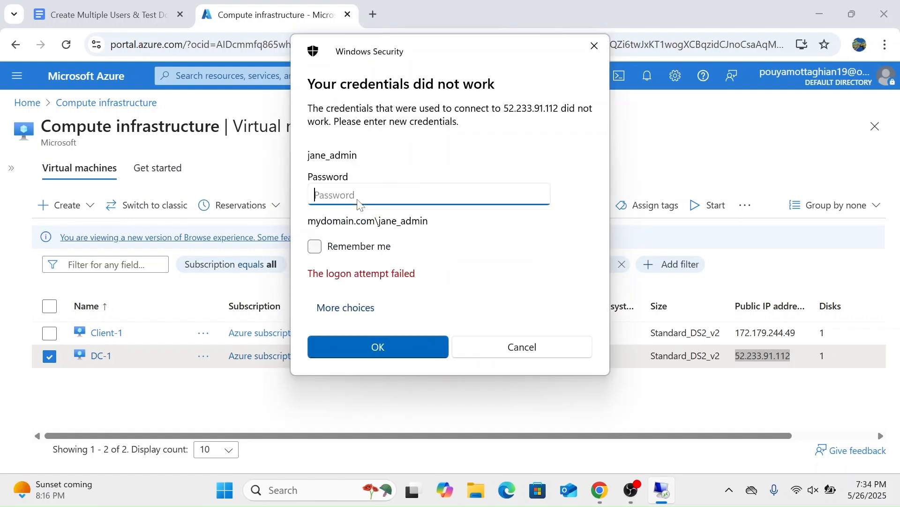
pyautogui.write('************')
pyautogui.press('Return')
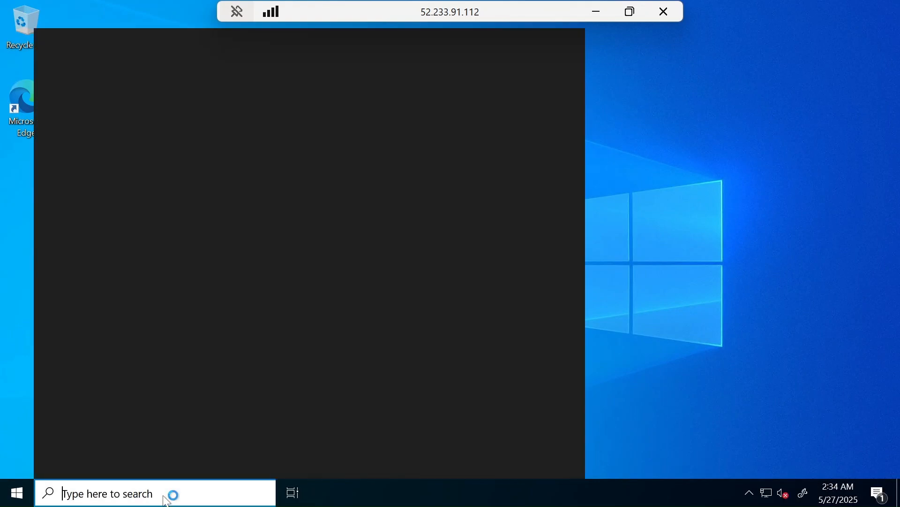
# Step: Open Active Directory Users and Computers on DC-1 and dismiss the notice about the _EMPLOYEES folder
pyautogui.write('active')
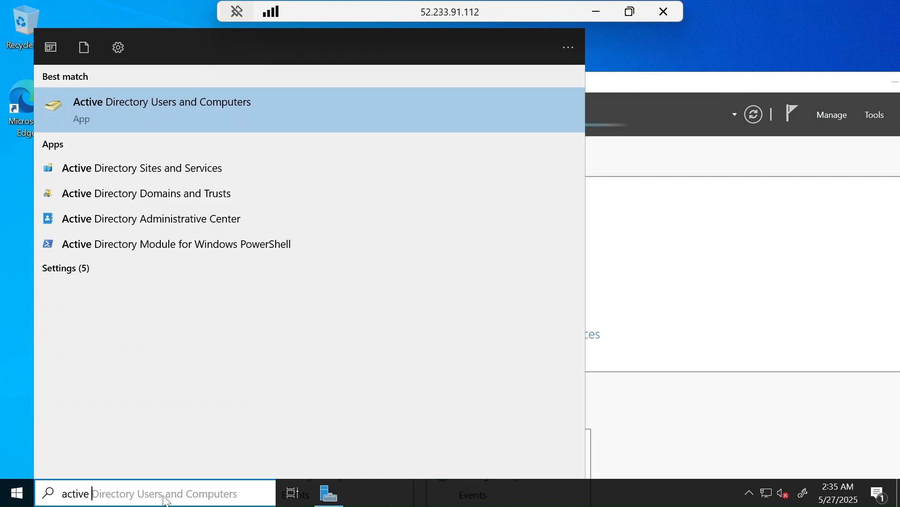
pyautogui.press('Return')
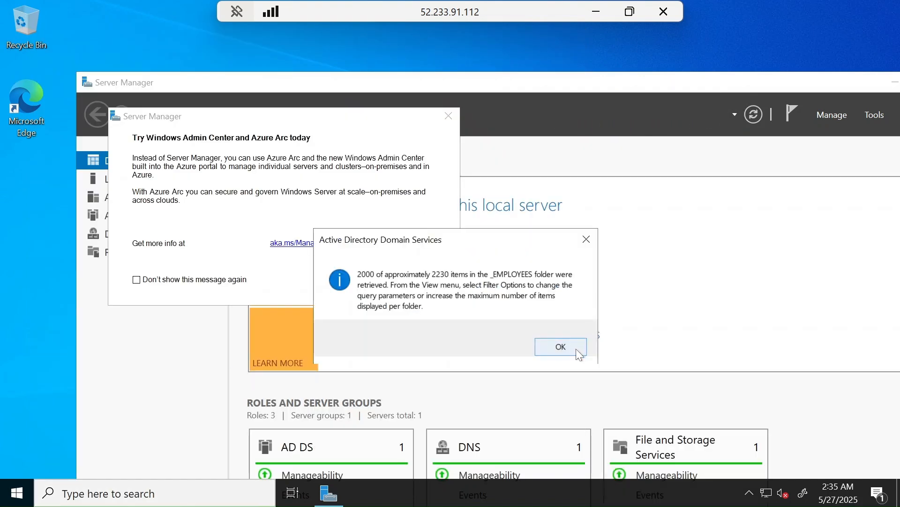
pyautogui.click(576, 348)
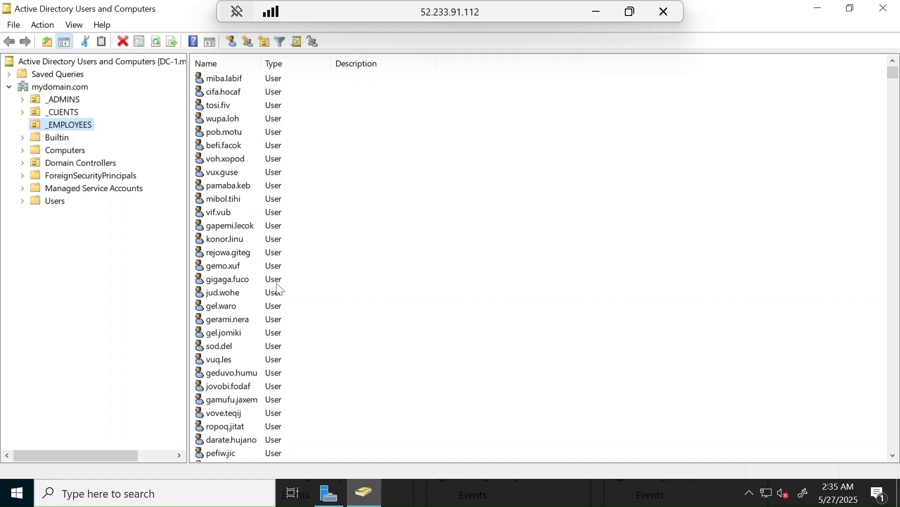
# Step: View the properties of the generated user cep.titi in _EMPLOYEES, and close them without changes
pyautogui.scroll(-18, 280, 290)
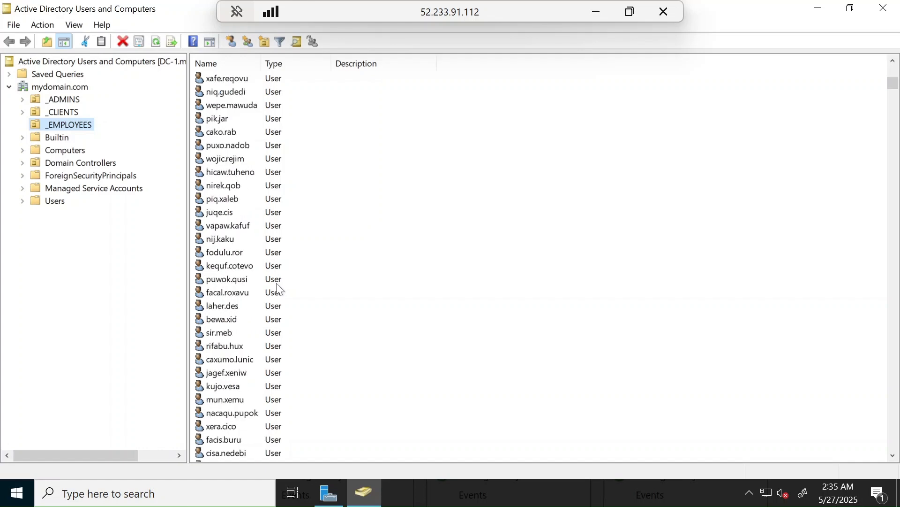
pyautogui.scroll(-15, 280, 290)
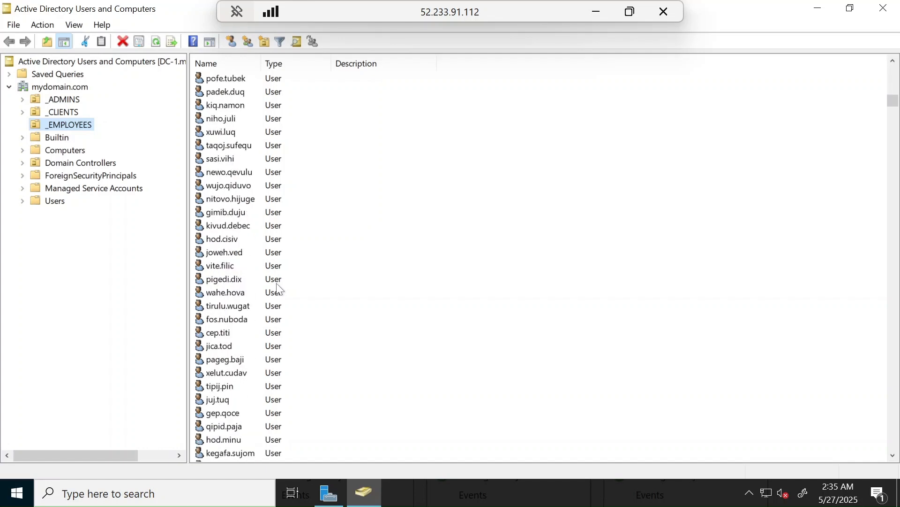
pyautogui.click(227, 337)
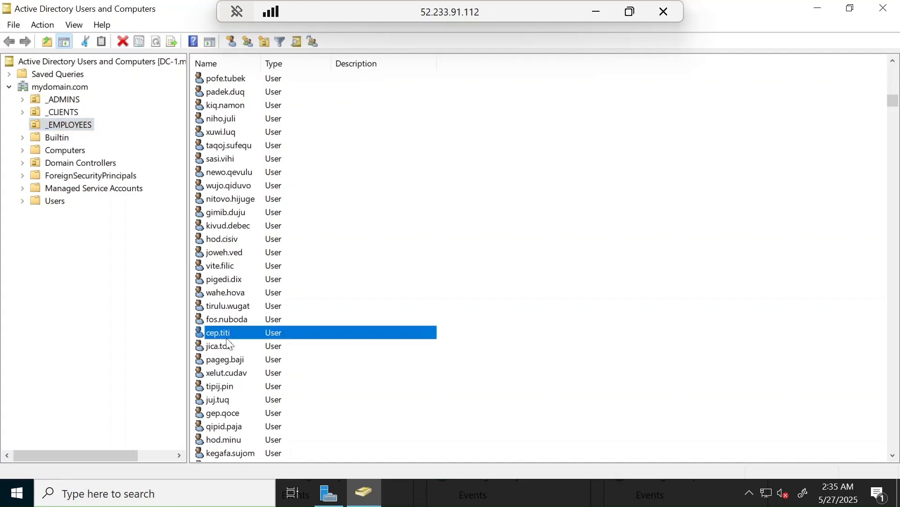
pyautogui.doubleClick(224, 336)
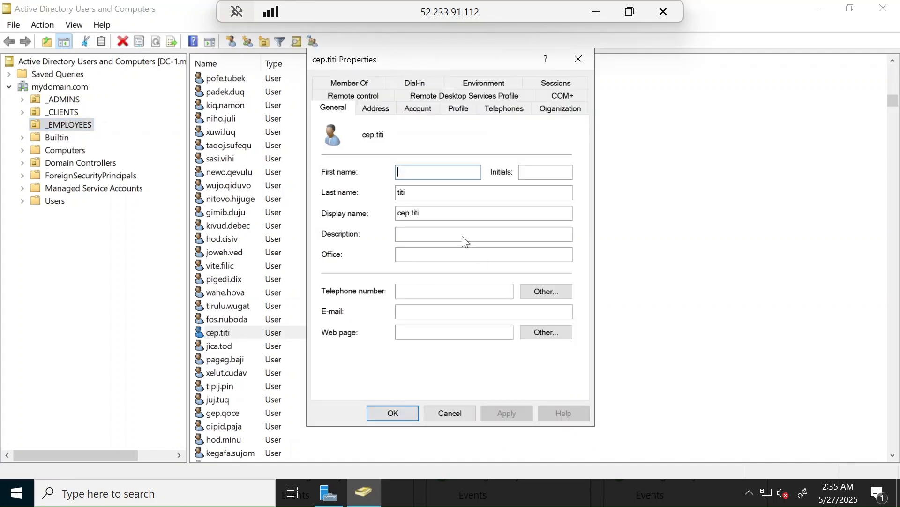
pyautogui.click(466, 409)
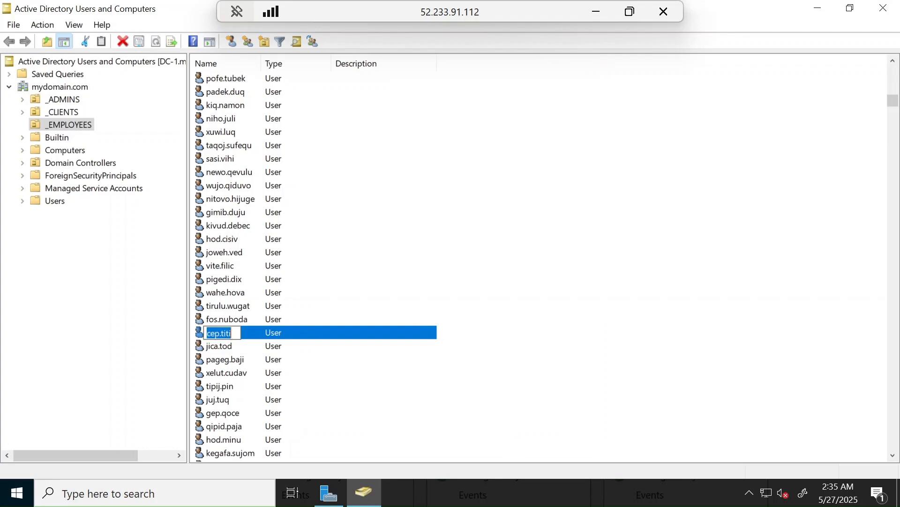
# Step: Close Active Directory Users and Computers and disconnect the DC-1 remote session
pyautogui.click(883, 8)
pyautogui.click(659, 12)
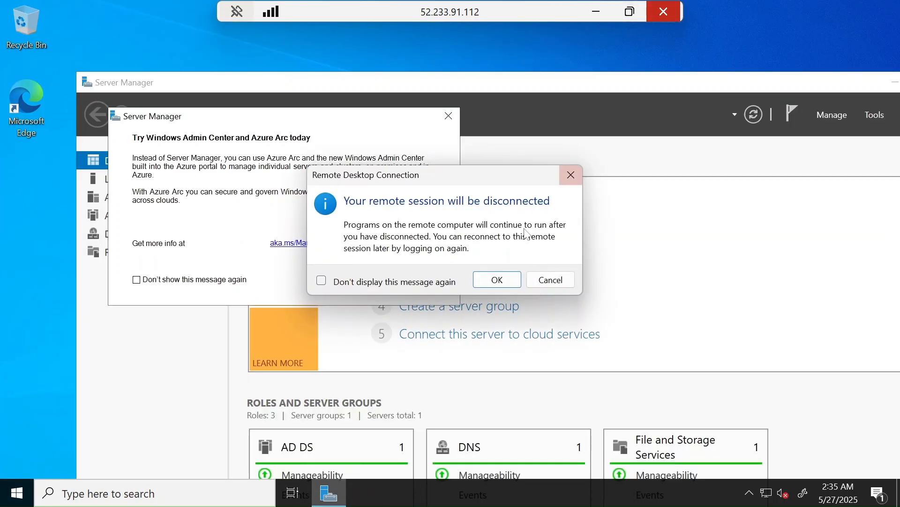
pyautogui.click(500, 278)
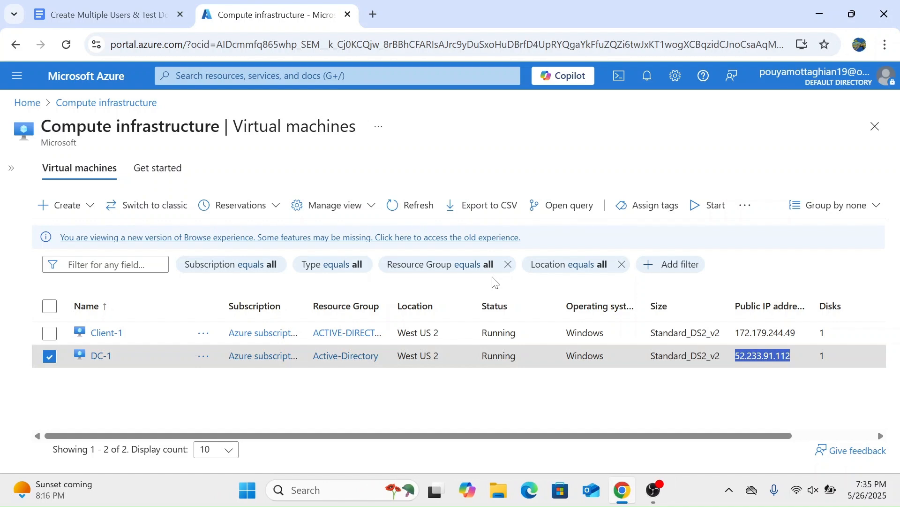
# Step: Switch to the guide document and add two new lines below the closing tip about failed logins
pyautogui.click(92, 9)
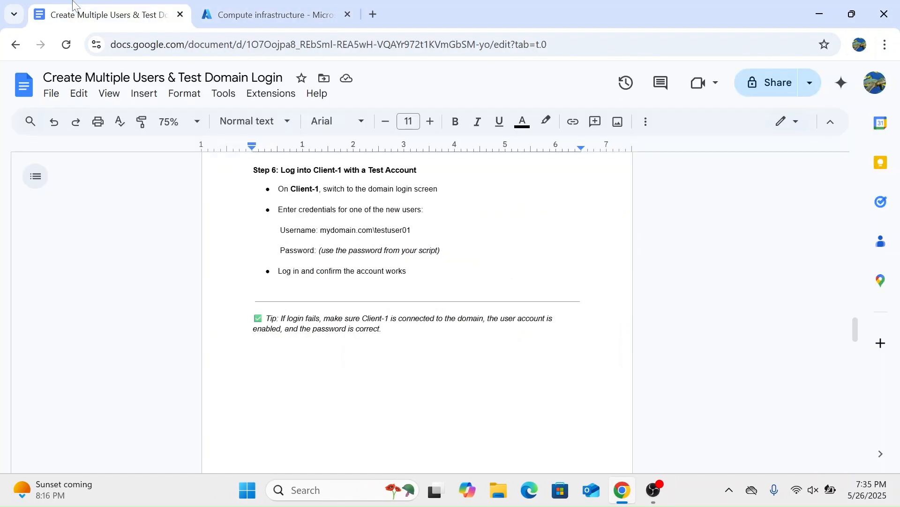
pyautogui.click(382, 329)
pyautogui.press('Return')
pyautogui.press('Return')
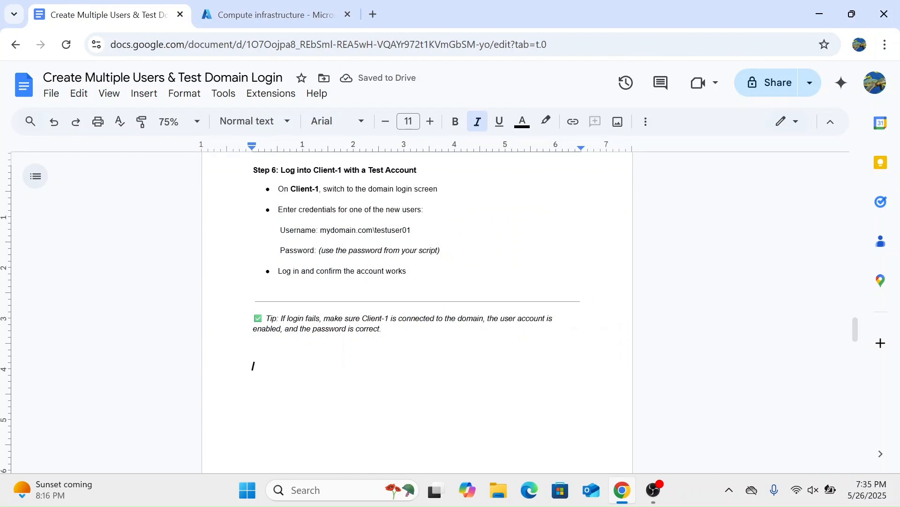
# Step: Try to paste the clipboard contents on the empty line below the guide's closing tip
pyautogui.click(373, 15)
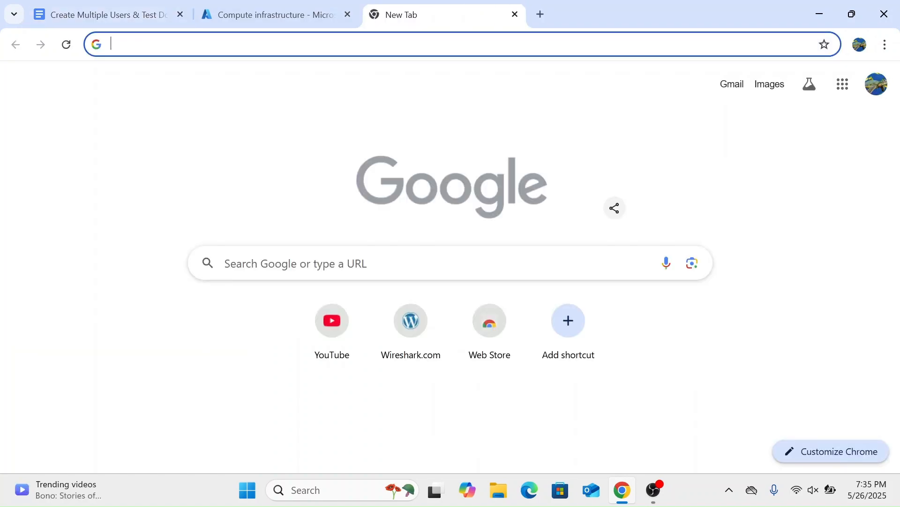
pyautogui.click(515, 15)
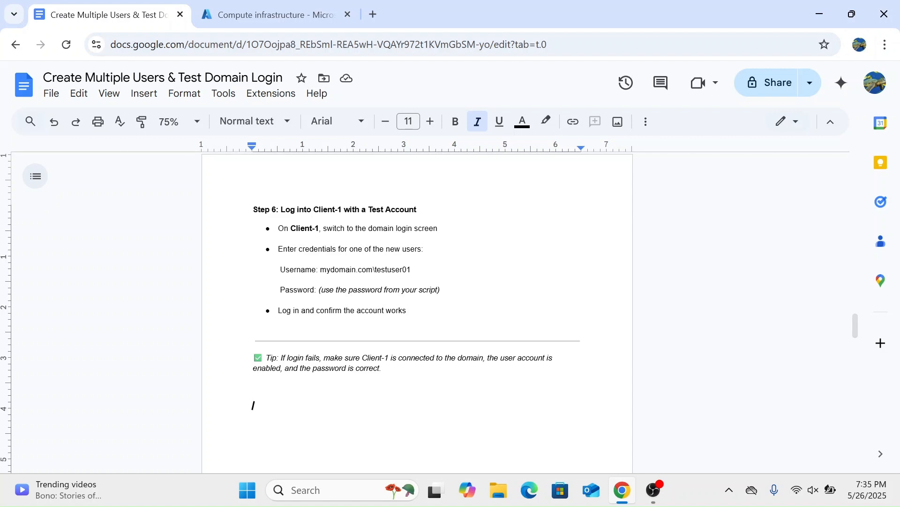
pyautogui.rightClick(263, 407)
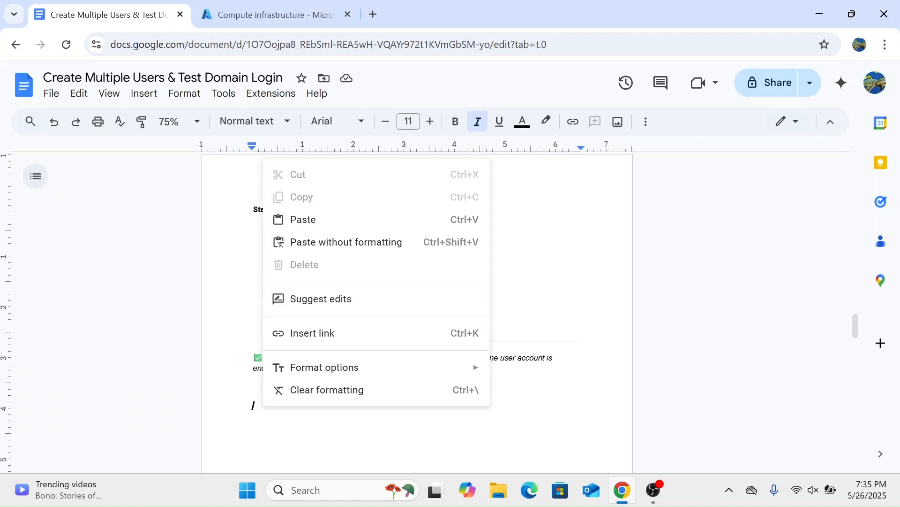
pyautogui.click(302, 218)
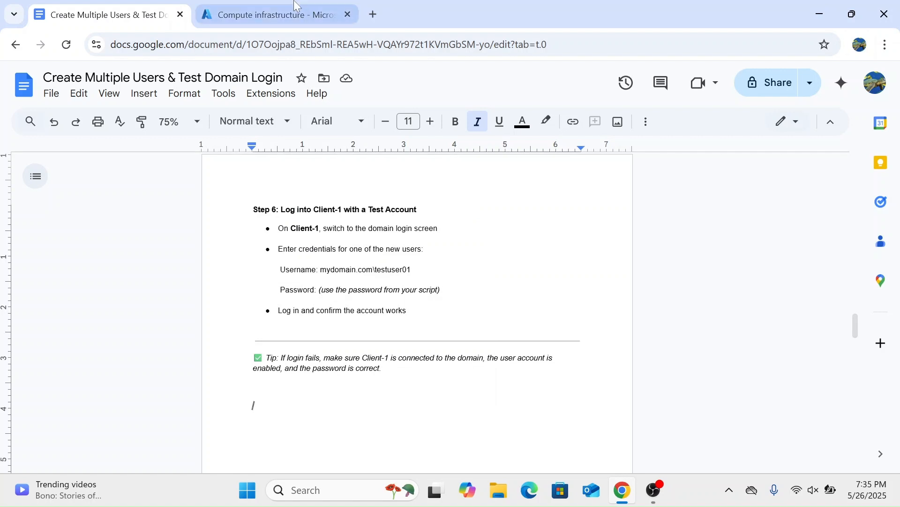
# Step: Copy DC-1's public IP address 52.233.91.112 from the Azure portal again and reconnect to it with Remote Desktop
pyautogui.click(272, 15)
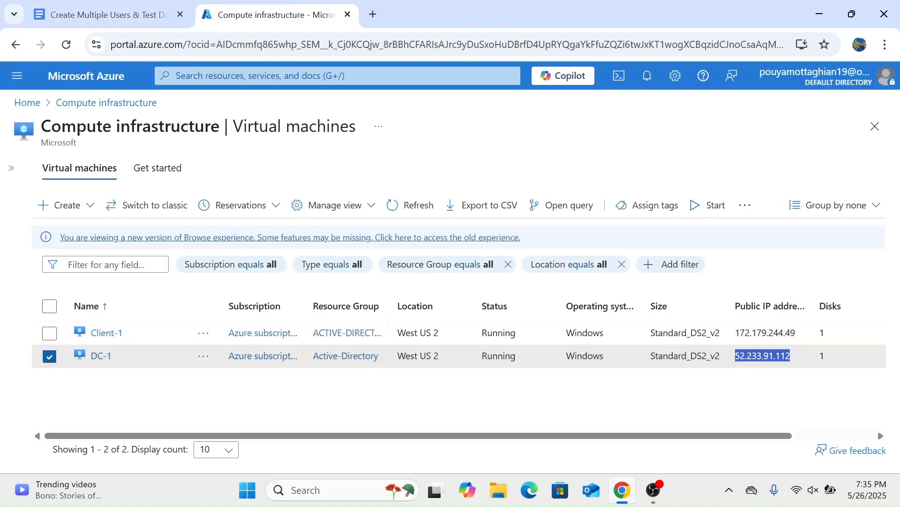
pyautogui.rightClick(773, 355)
pyautogui.click(669, 209)
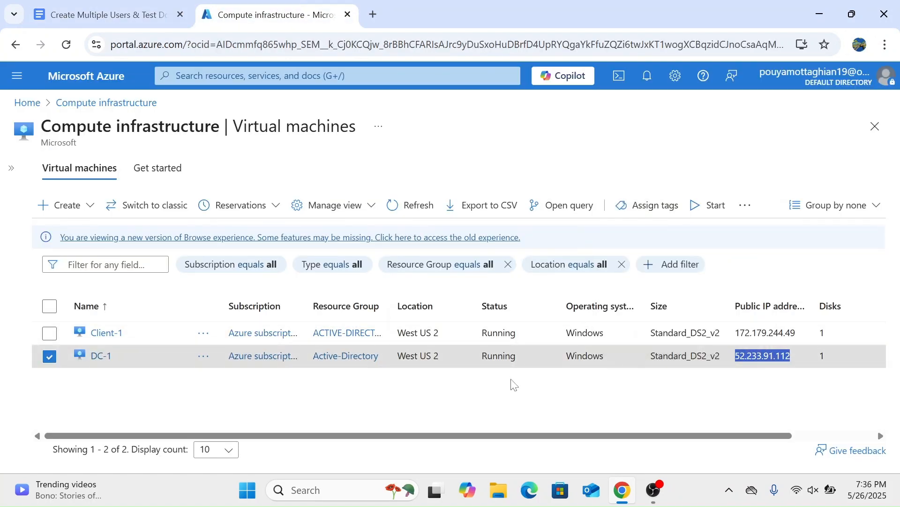
pyautogui.click(312, 495)
pyautogui.write('rdp')
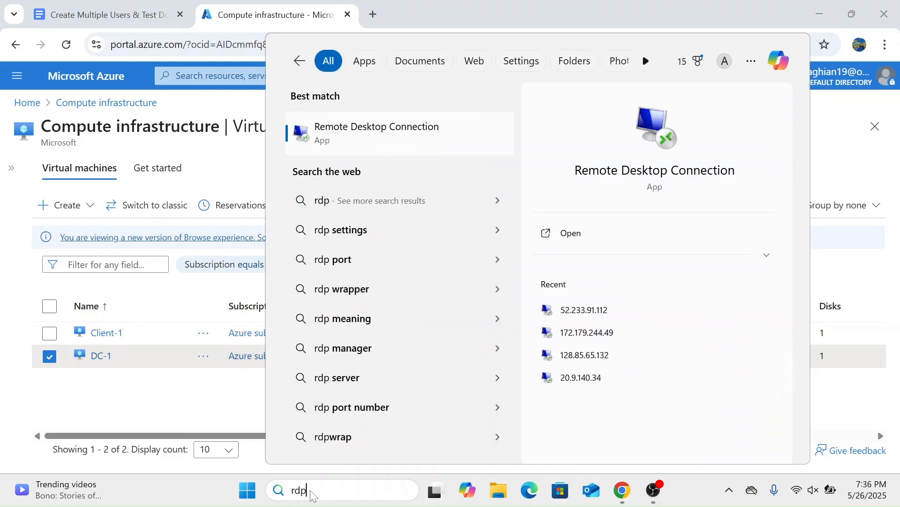
pyautogui.press('Return')
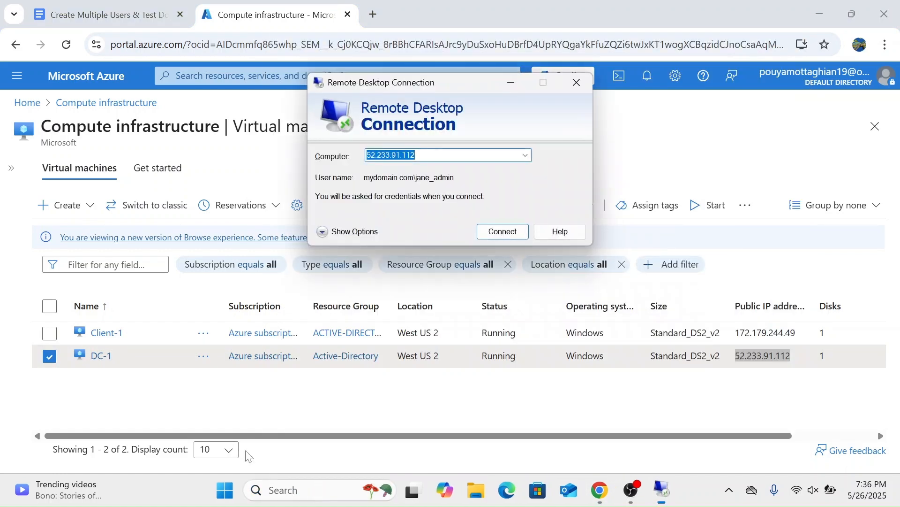
pyautogui.press('Return')
# Step: Log in to DC-1 with the jane_admin account's password and clear the Server Manager windows from the desktop
pyautogui.write('Password1')
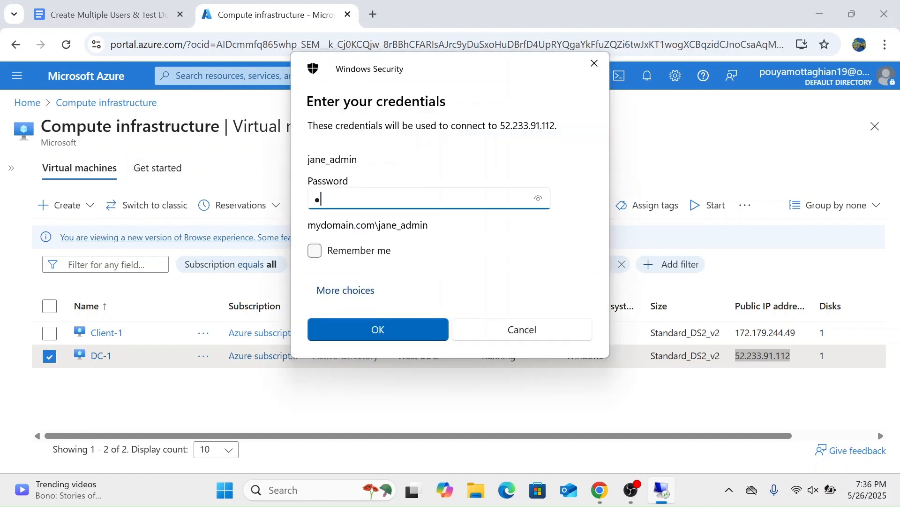
pyautogui.write('234')
pyautogui.press('Return')
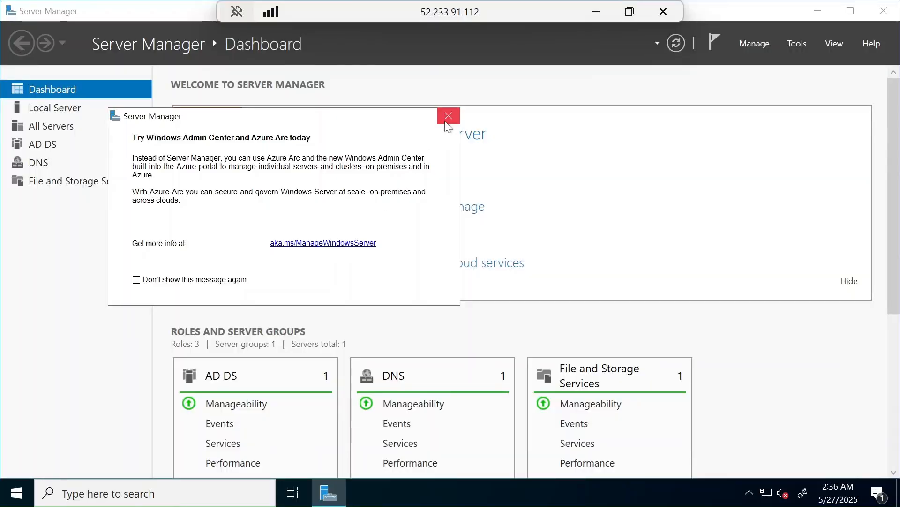
pyautogui.click(447, 121)
pyautogui.click(817, 11)
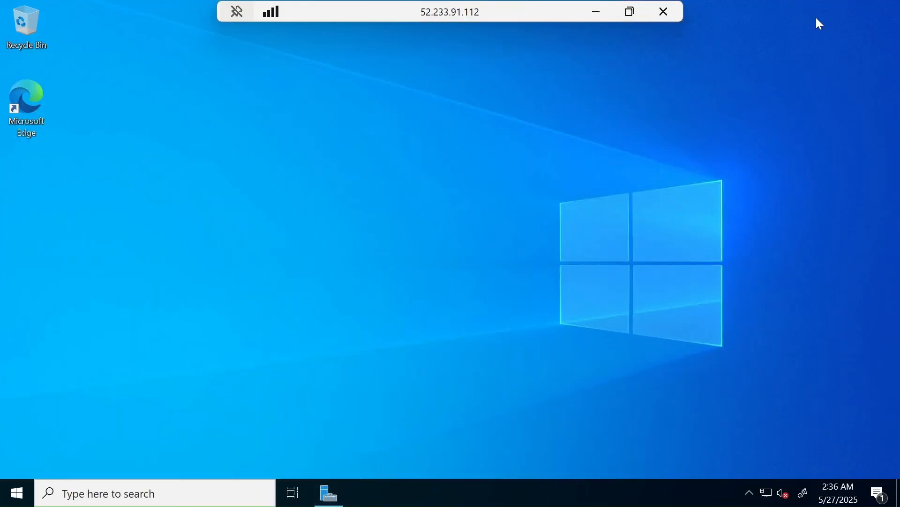
# Step: Search for active directory on DC-1 and launch Active Directory Users and Computers
pyautogui.click(133, 480)
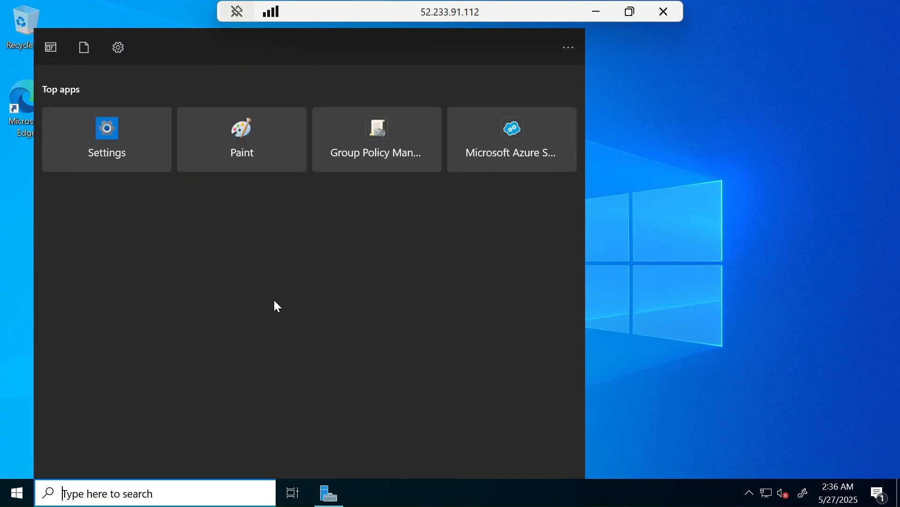
pyautogui.write('active directory')
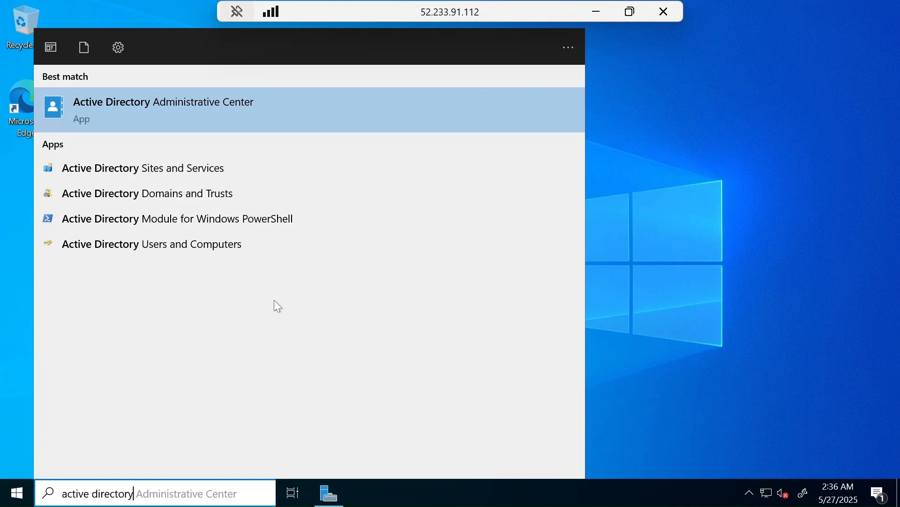
pyautogui.press('Down')
pyautogui.press('Down')
pyautogui.press('Down')
pyautogui.press('Down')
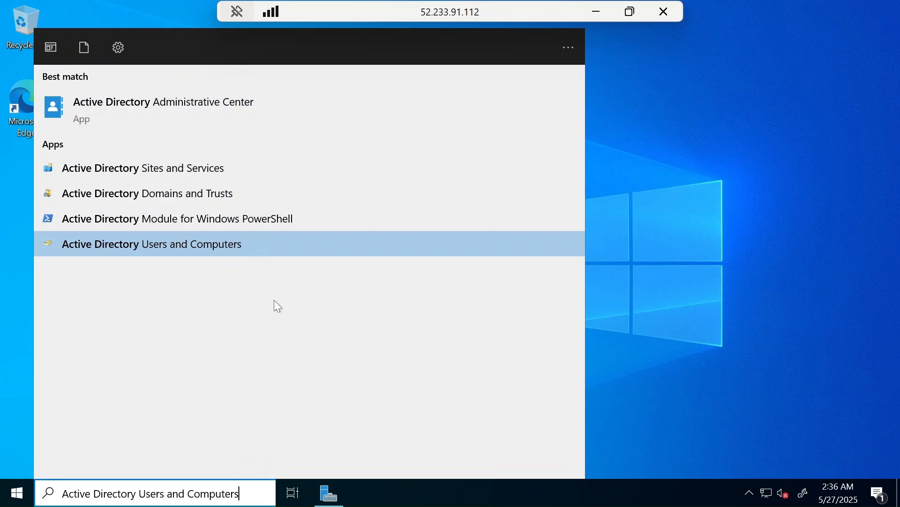
pyautogui.press('Return')
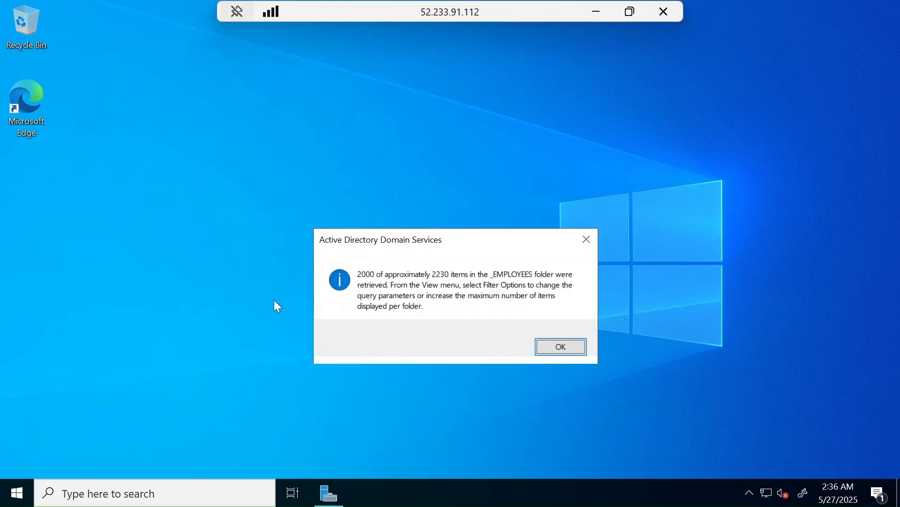
# Step: Copy the generated username befi.facok from the _EMPLOYEES user list on DC-1 and clear the console from the desktop
pyautogui.click(576, 353)
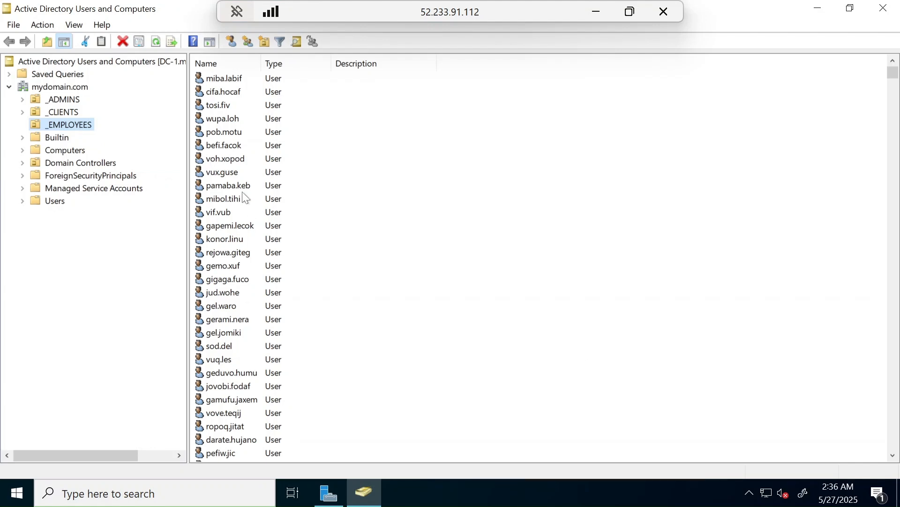
pyautogui.click(225, 149)
pyautogui.click(229, 147)
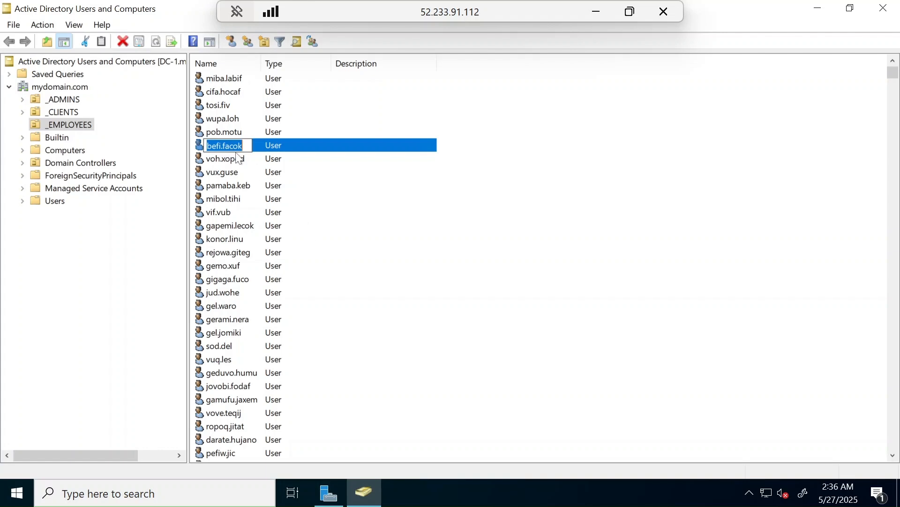
pyautogui.rightClick(233, 148)
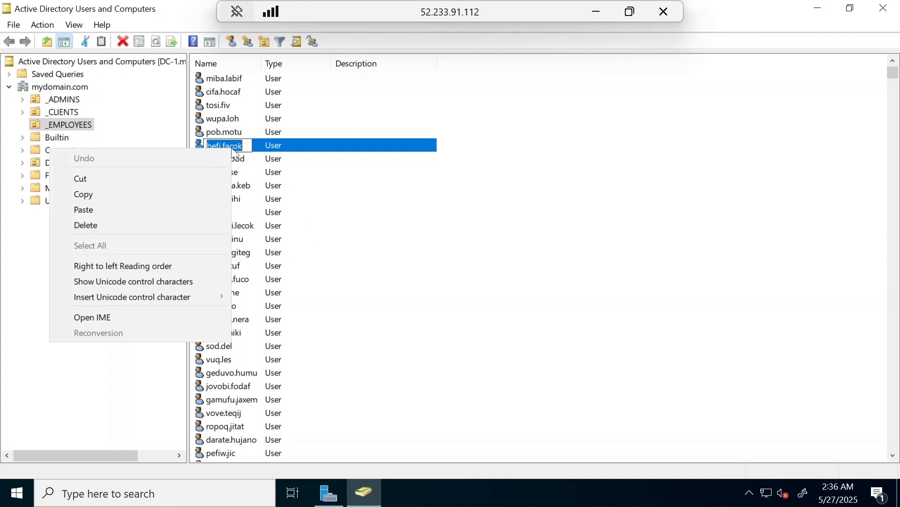
pyautogui.click(100, 194)
pyautogui.click(821, 9)
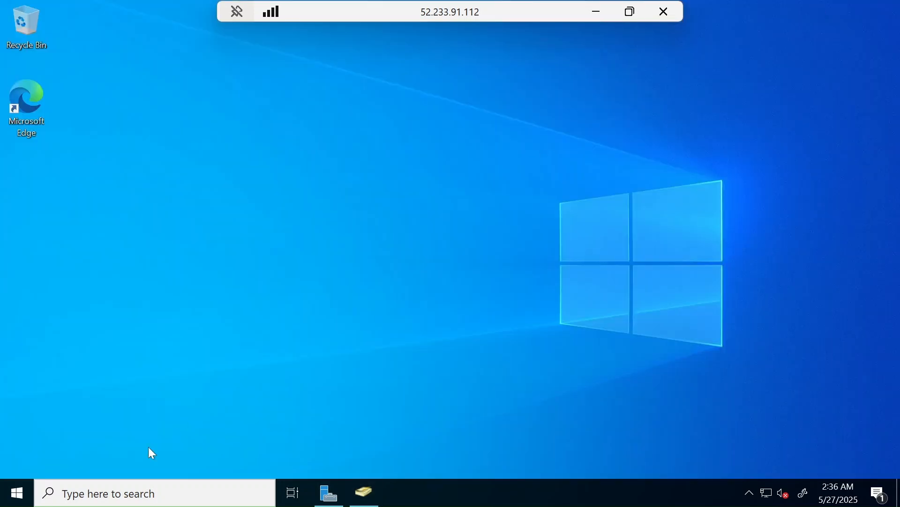
# Step: Check the copied username in DC-1's search box and paste it below the closing tip in the Google Docs guide
pyautogui.click(123, 492)
pyautogui.hotkey('ctrl', 'v')
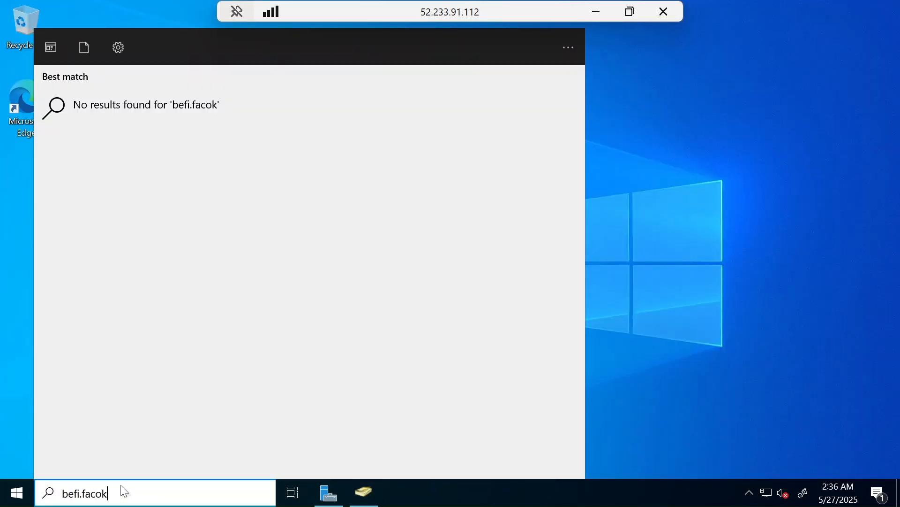
pyautogui.click(597, 12)
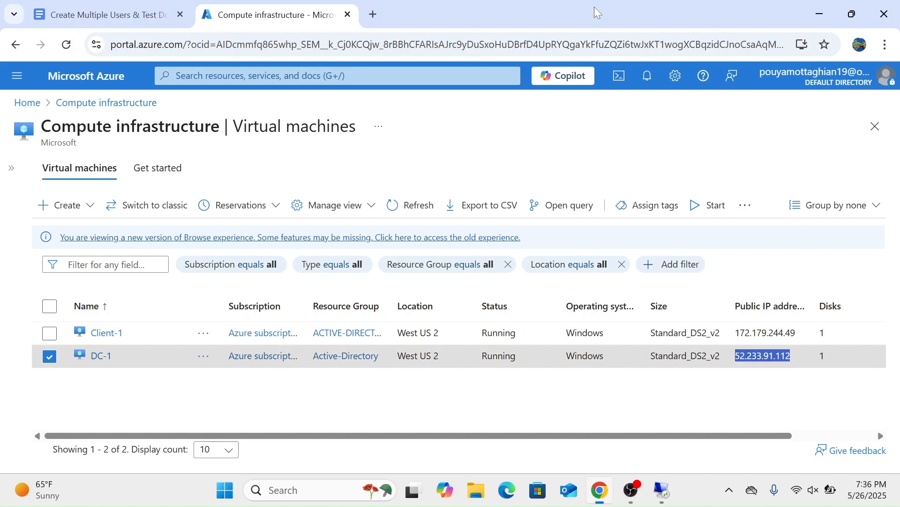
pyautogui.click(108, 14)
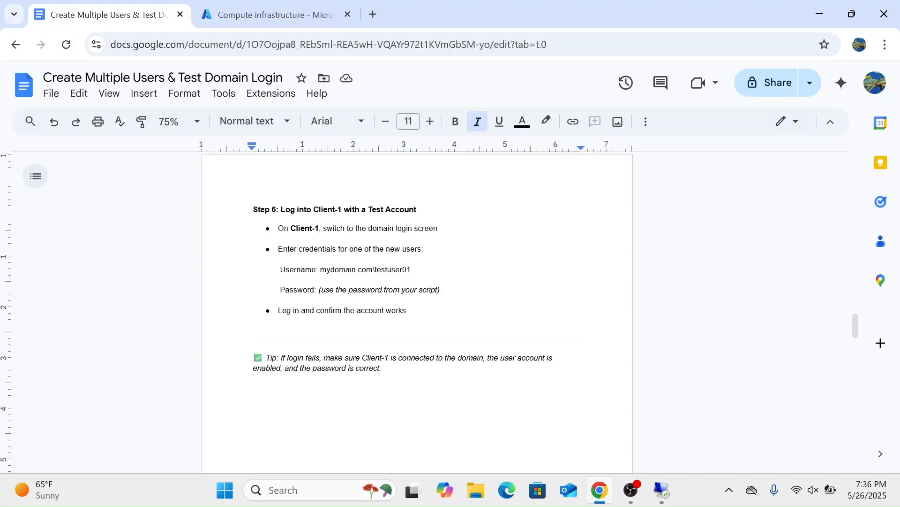
pyautogui.hotkey('ctrl', 'v')
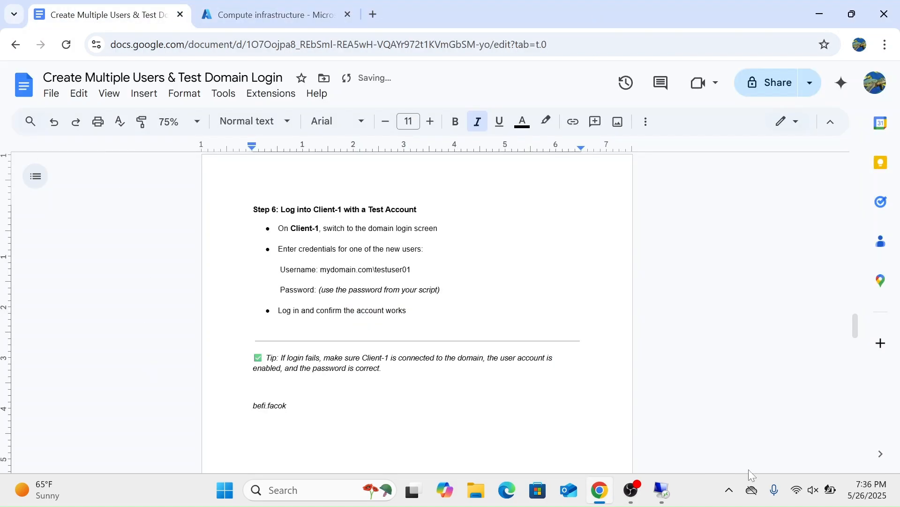
# Step: Return to the DC-1 session and sign out of it by running the logoff command
pyautogui.click(664, 488)
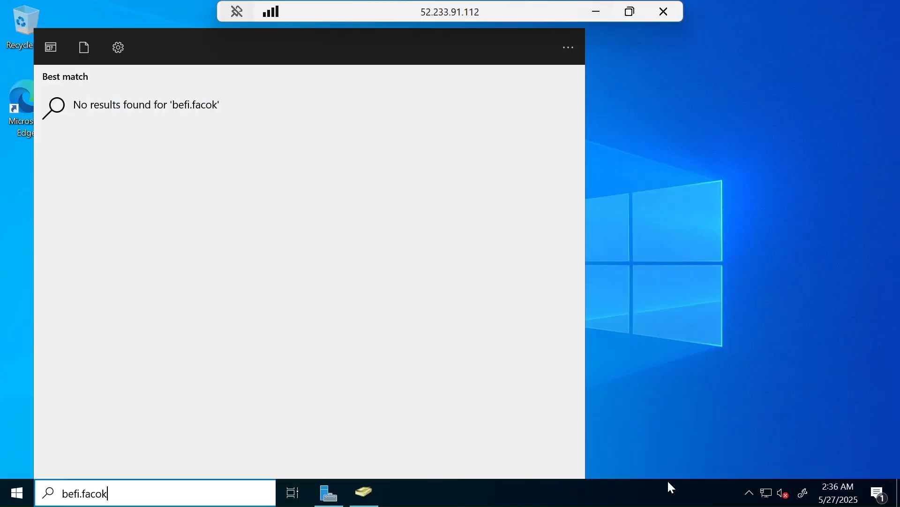
pyautogui.click(661, 9)
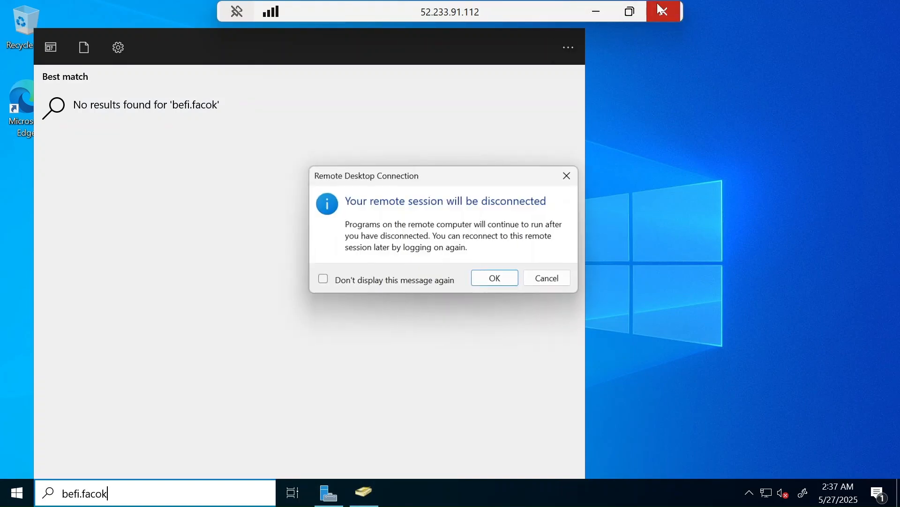
pyautogui.click(572, 176)
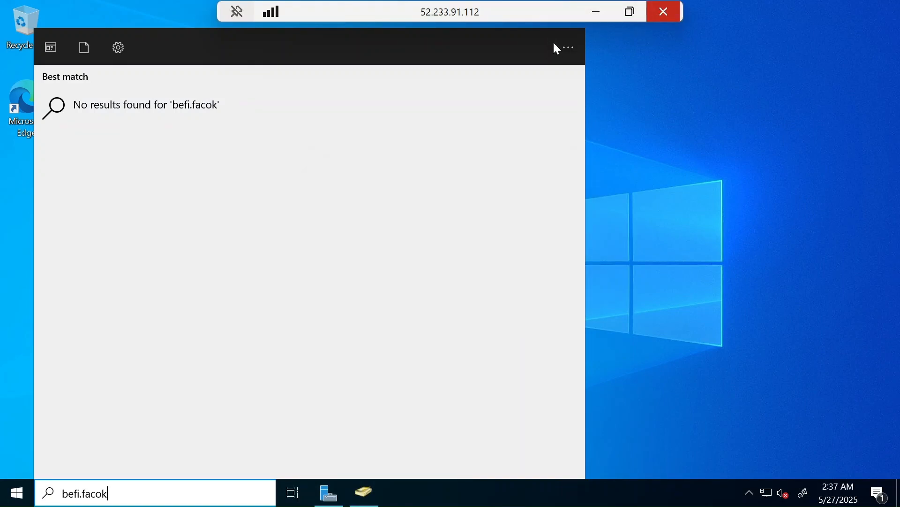
pyautogui.click(764, 257)
pyautogui.click(195, 501)
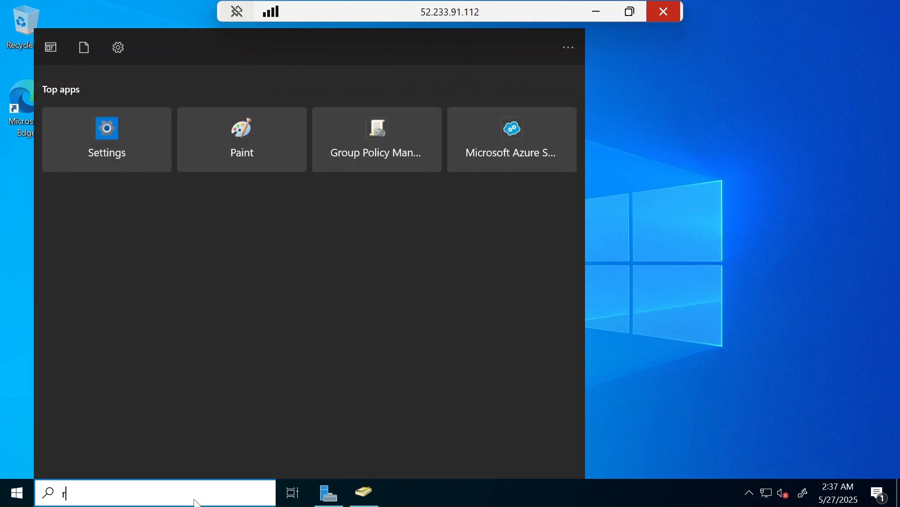
pyautogui.write('run')
pyautogui.press('Return')
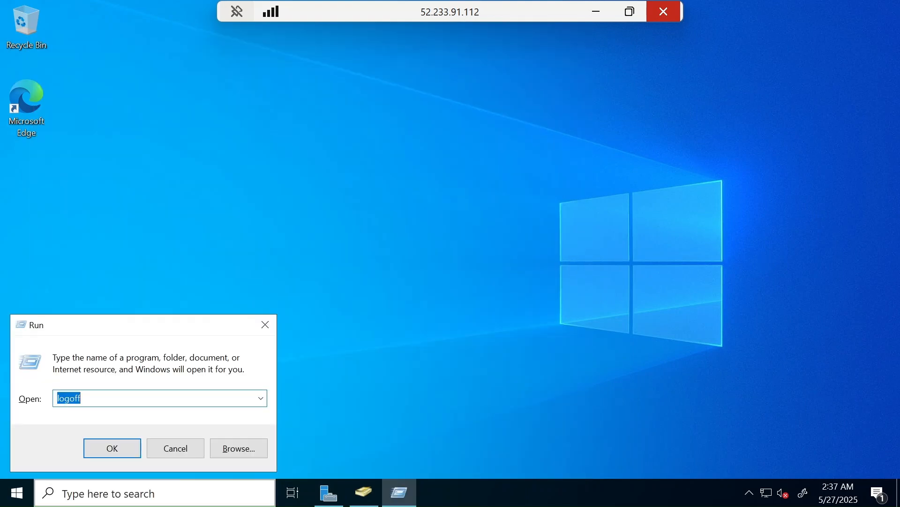
pyautogui.press('Return')
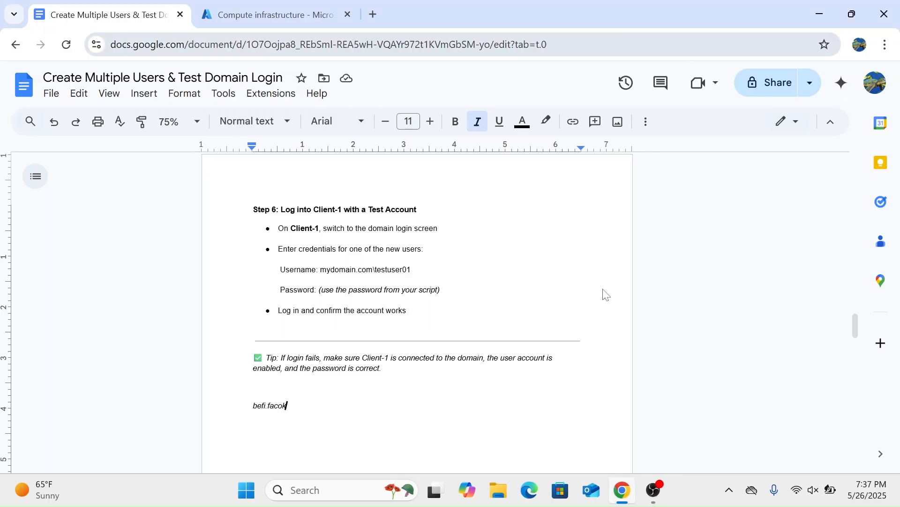
# Step: Copy Client-1's public IP address 172.179.244.49 from the virtual machines list in the Azure portal
pyautogui.click(272, 10)
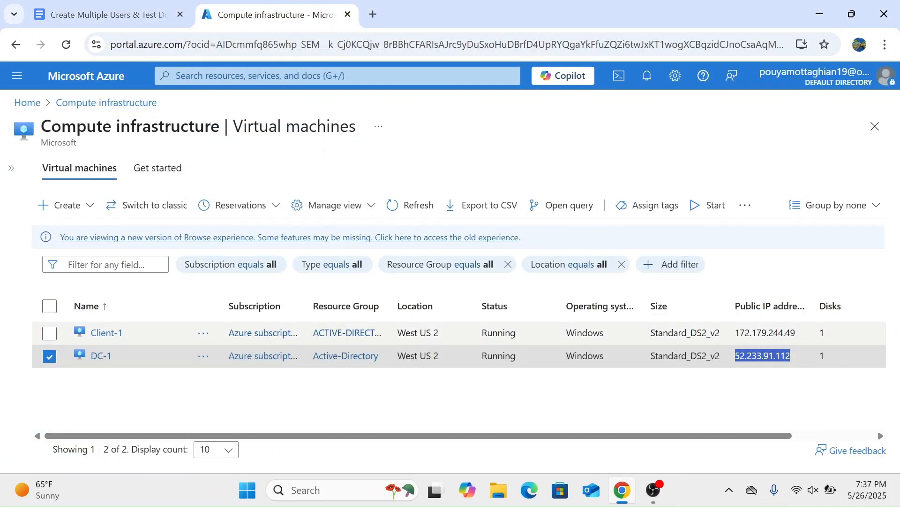
pyautogui.click(788, 386)
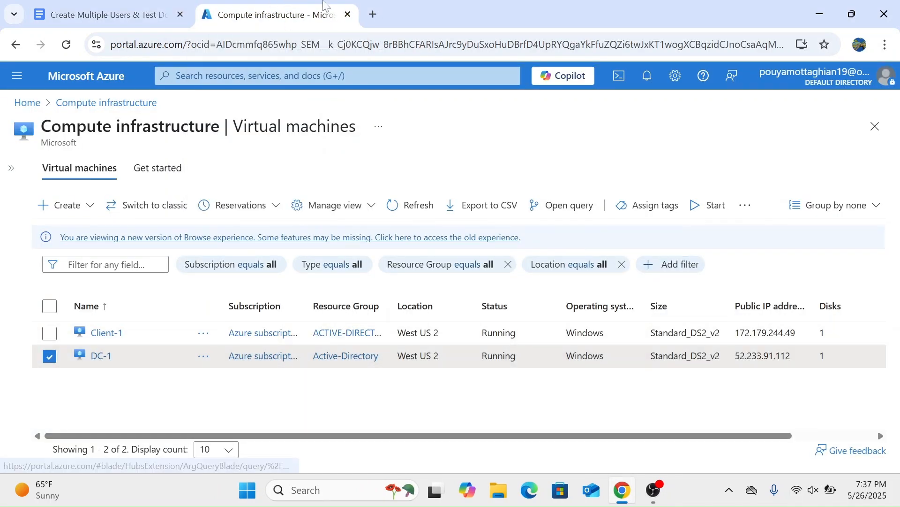
pyautogui.click(94, 10)
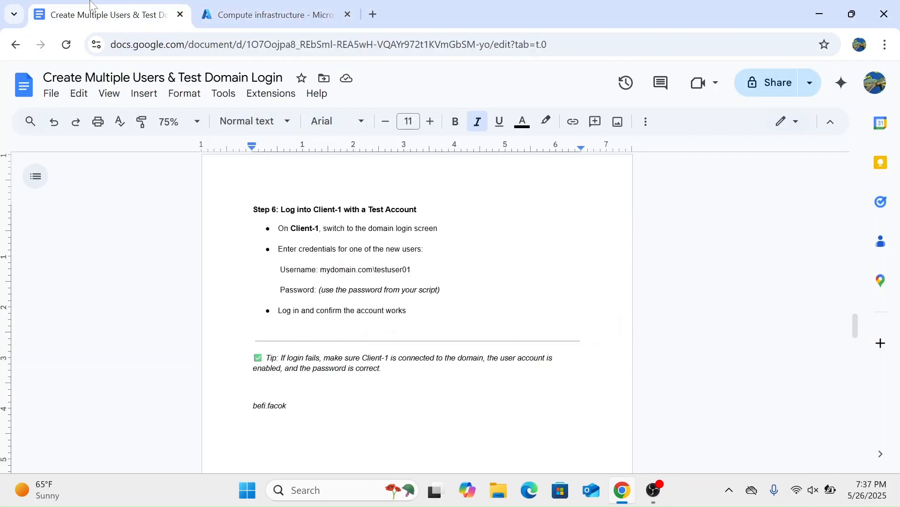
pyautogui.click(260, 6)
pyautogui.moveTo(796, 333); pyautogui.dragTo(734, 332)
pyautogui.hotkey('ctrl', 'c')
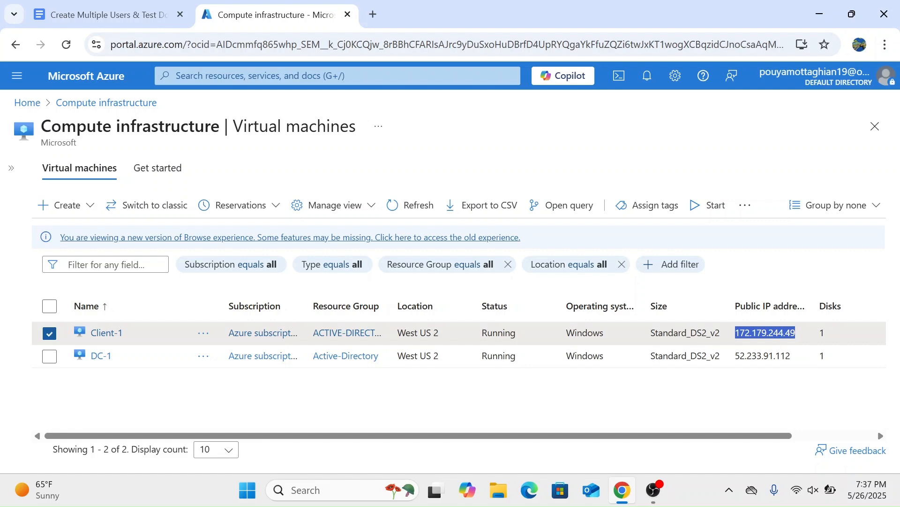
# Step: Launch Remote Desktop Connection and connect to Client-1 at 172.179.244.49
pyautogui.click(323, 489)
pyautogui.write('rd')
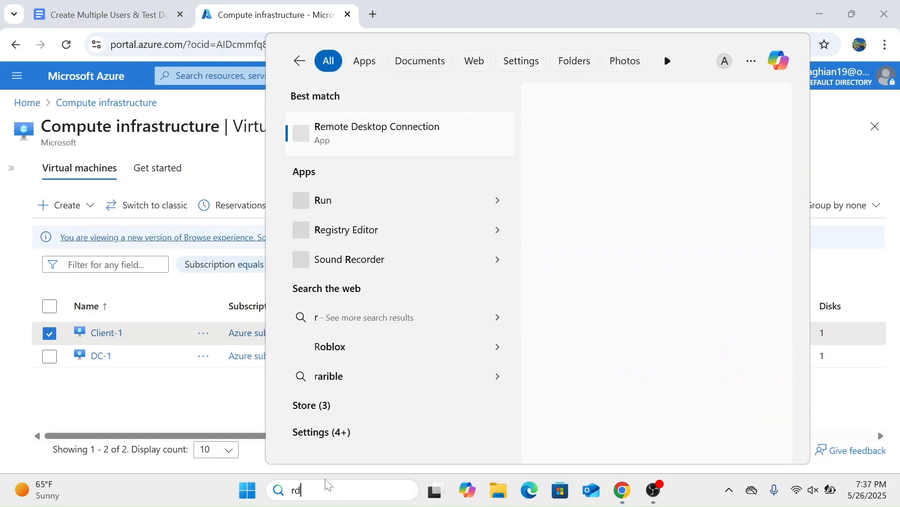
pyautogui.write('p')
pyautogui.press('Return')
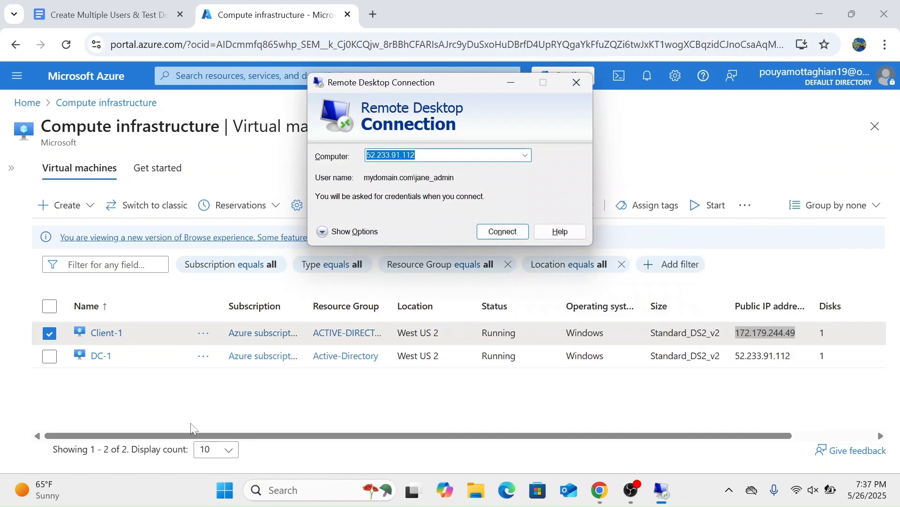
pyautogui.press('BackSpace')
pyautogui.hotkey('ctrl', 'v')
pyautogui.press('Return')
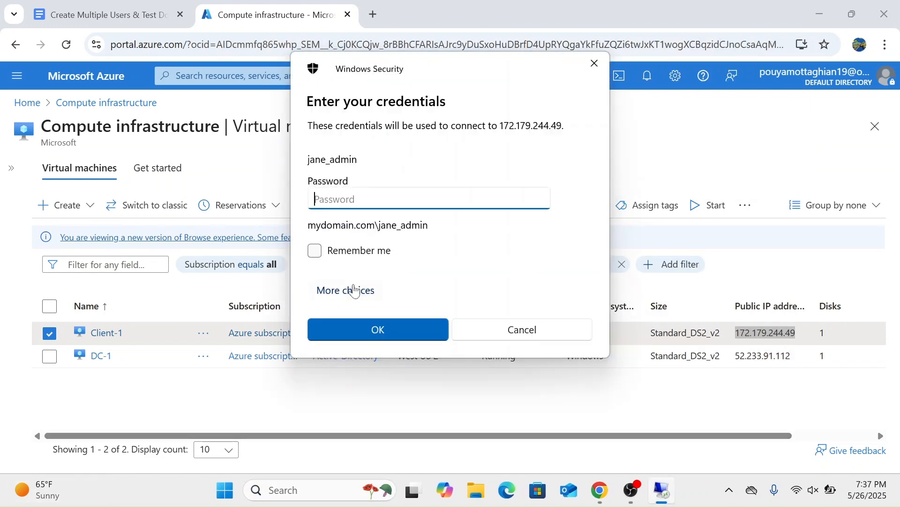
# Step: Choose a different account for Client-1 and set its user name to mydomain.com\befi.facok, copying the username from the guide
pyautogui.click(355, 291)
pyautogui.click(378, 381)
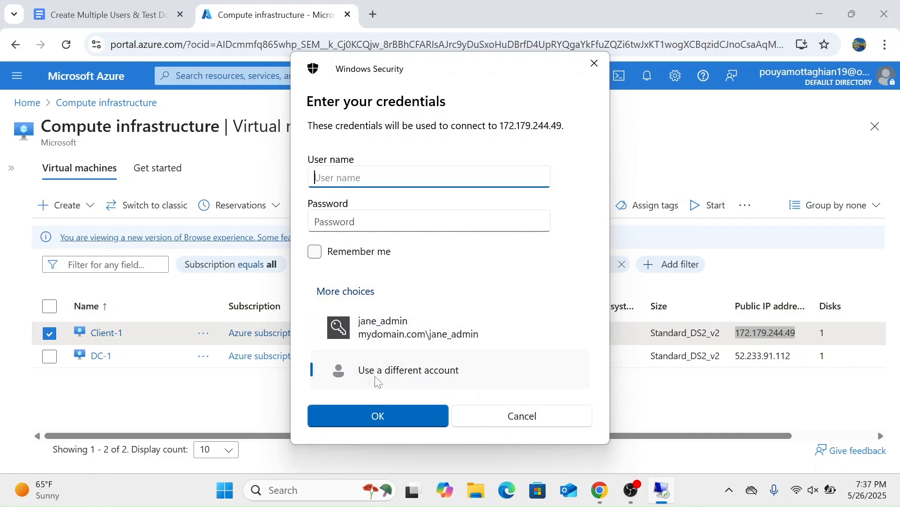
pyautogui.write('mydomain.com\\')
pyautogui.hotkey('ctrl', 'v')
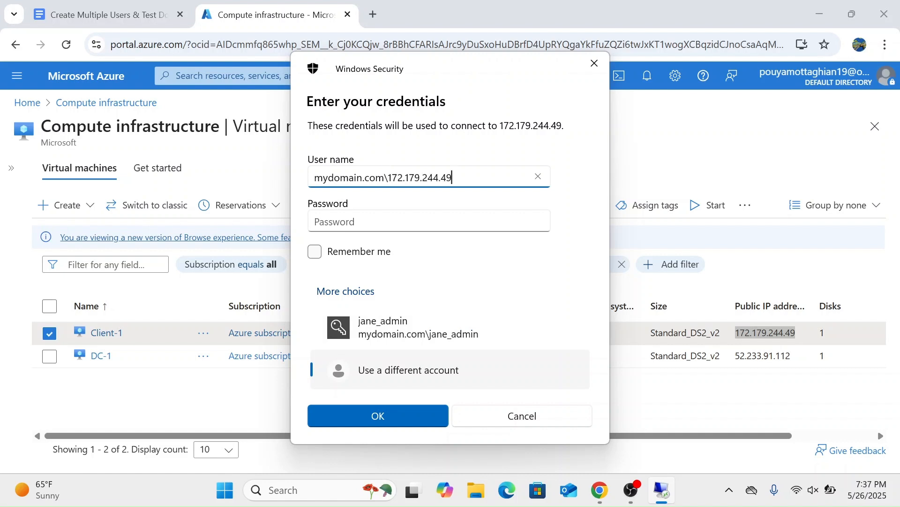
pyautogui.hotkey('ctrl', 'z')
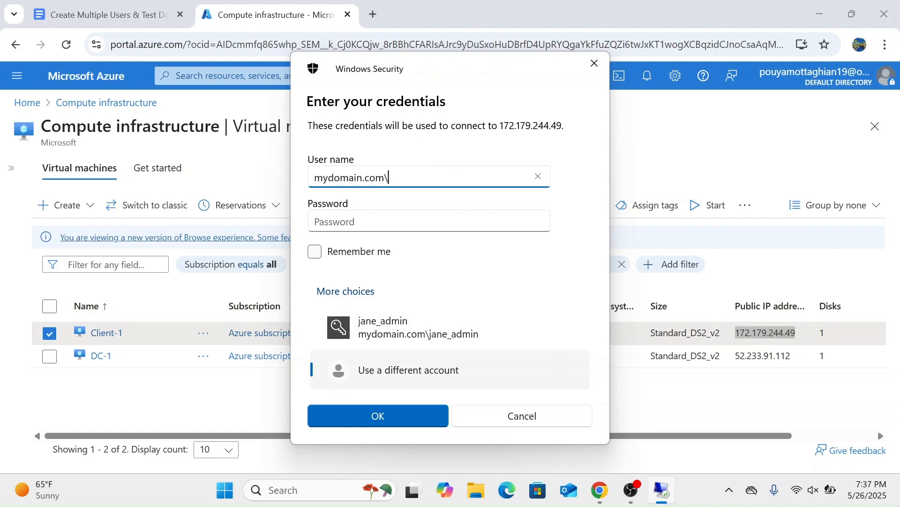
pyautogui.click(98, 10)
pyautogui.moveTo(286, 406); pyautogui.dragTo(253, 406)
pyautogui.hotkey('ctrl', 'c')
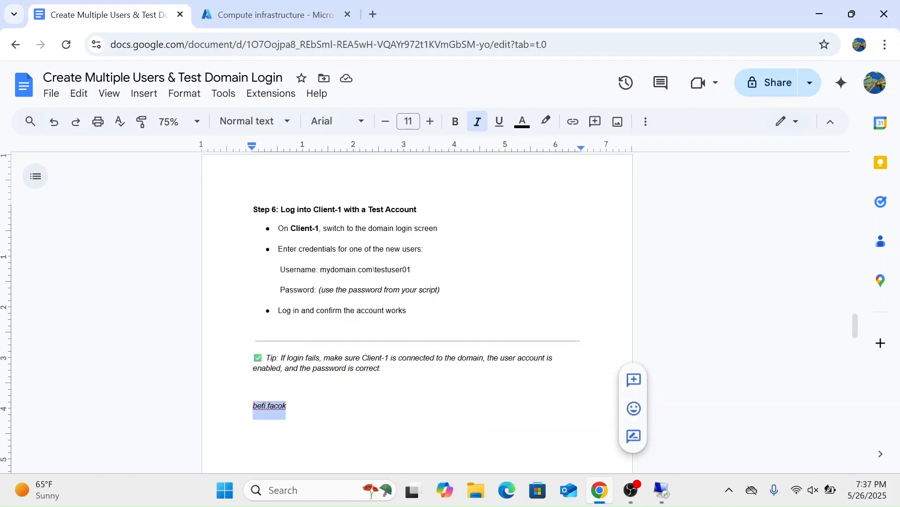
pyautogui.click(661, 491)
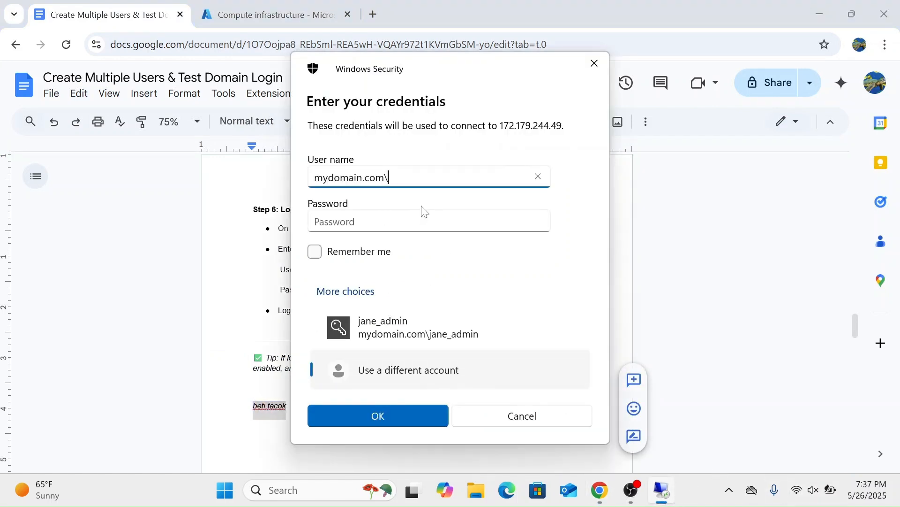
pyautogui.hotkey('ctrl', 'v')
pyautogui.press('Tab')
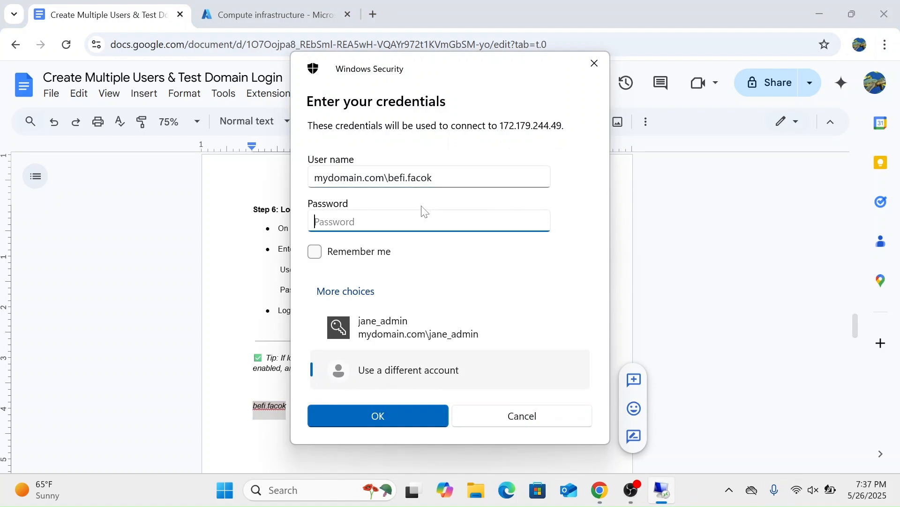
# Step: Try to log in to Client-1 twice with the test account's password, and close the credentials prompt
pyautogui.write('••••••••••••')
pyautogui.press('Return')
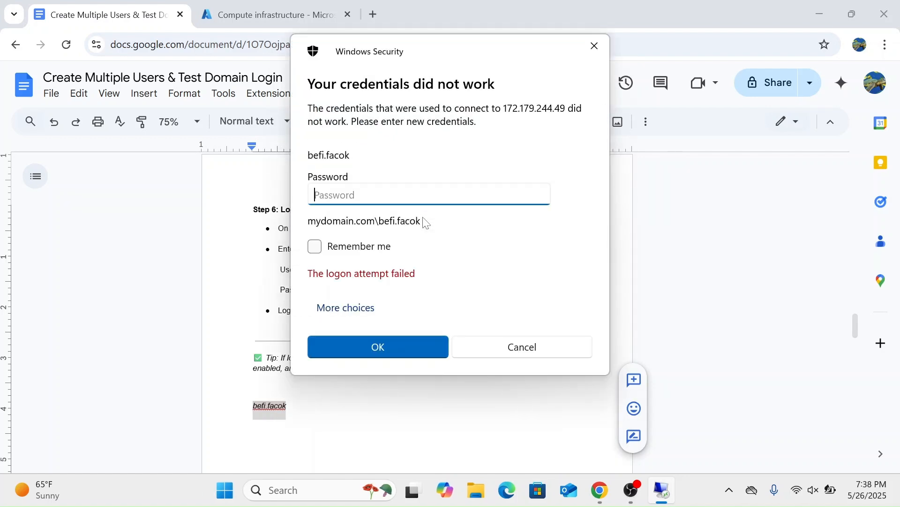
pyautogui.write('••••••••••••')
pyautogui.press('Return')
pyautogui.click(593, 53)
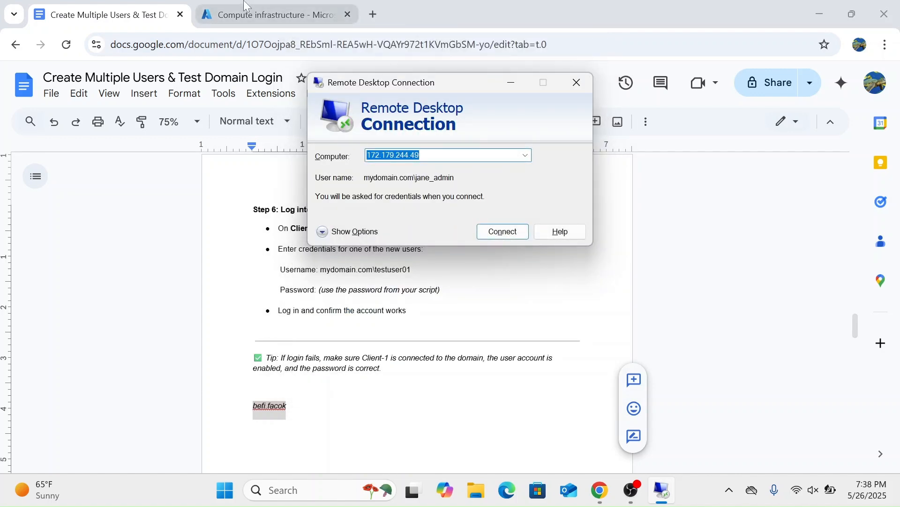
# Step: Check Client-1's public IP address in the Azure portal and reconnect to 172.179.244.49 with Remote Desktop
pyautogui.click(269, 15)
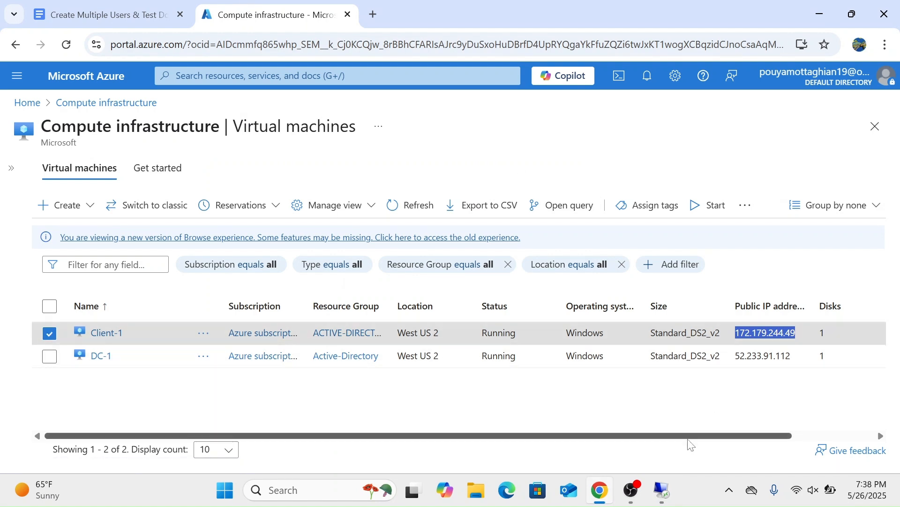
pyautogui.click(661, 493)
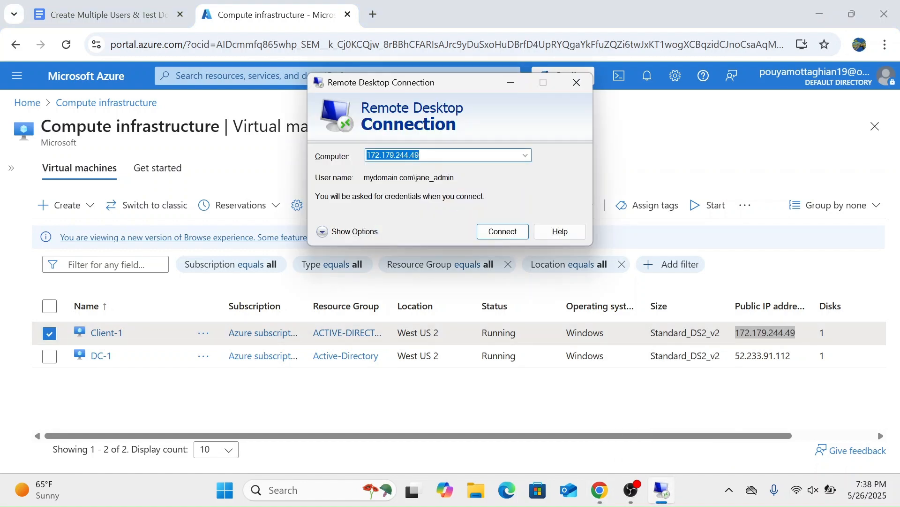
pyautogui.write('172.179.244.49')
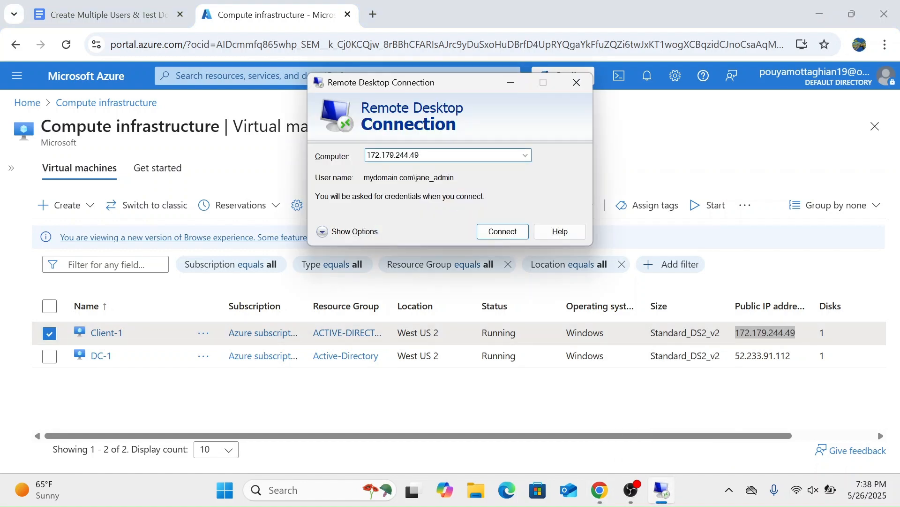
pyautogui.press('Return')
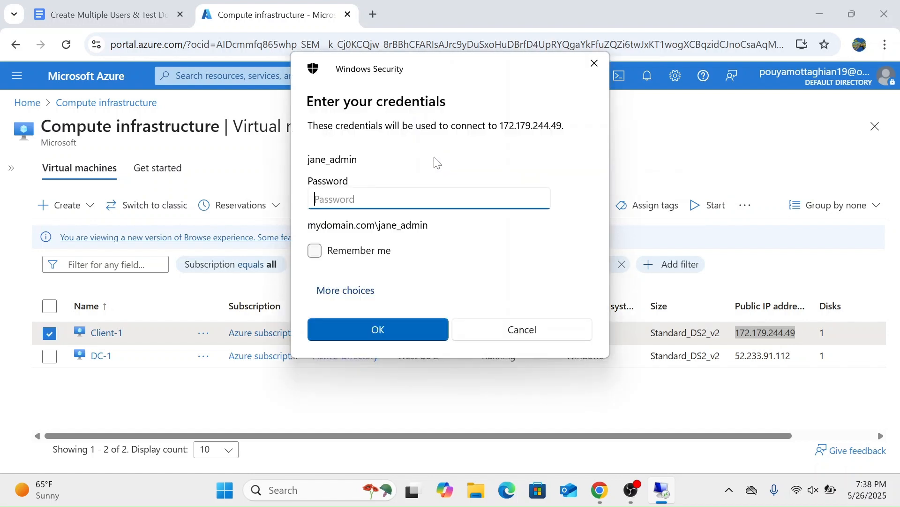
# Step: Try to log in to Client-1 with a different account, using mydomain.com\befi.facok and the account password
pyautogui.click(342, 293)
pyautogui.click(373, 368)
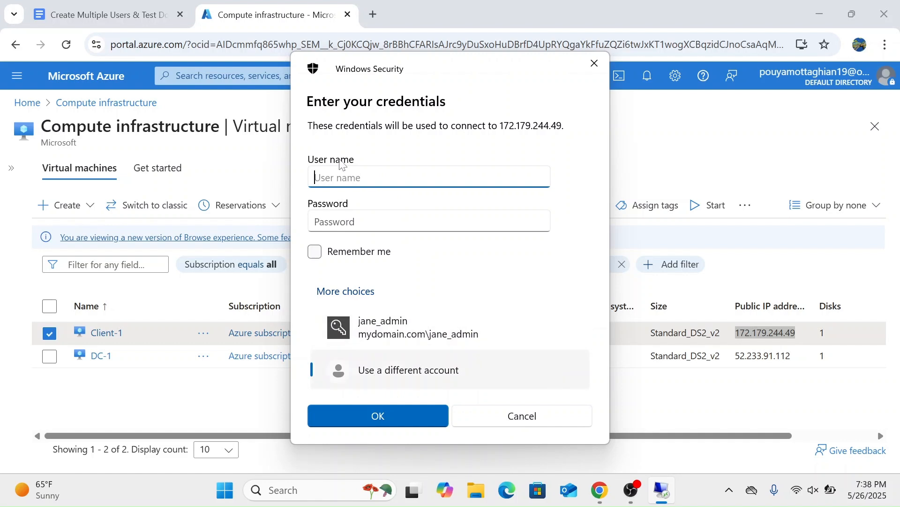
pyautogui.write('mydomain.com\\befi.facok')
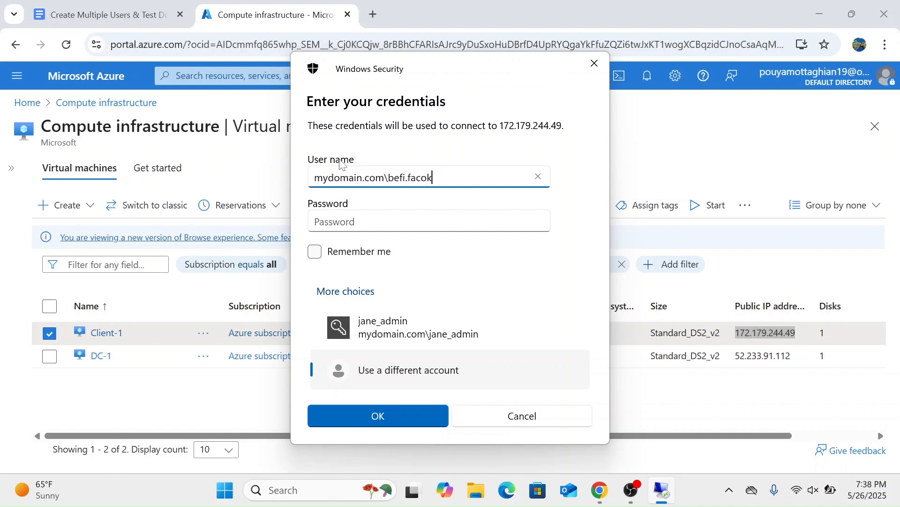
pyautogui.press('Tab')
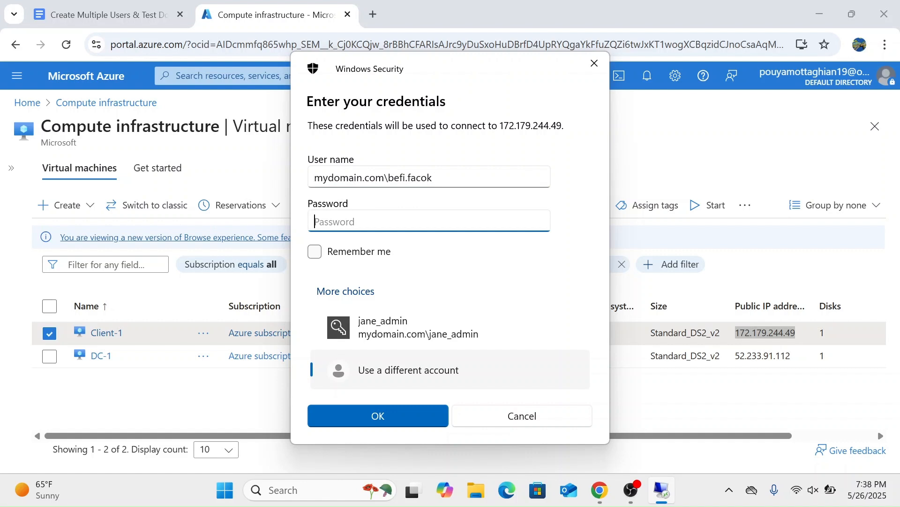
pyautogui.write('••••••••••••')
pyautogui.press('Return')
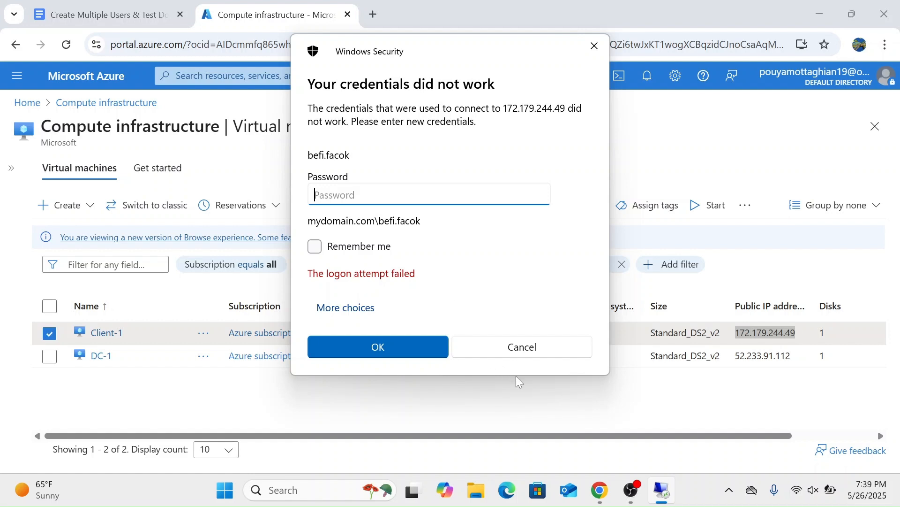
# Step: Close the credentials prompt and the connection window, reopen Remote Desktop Connection, and connect to Client-1 at 172.179.244.49
pyautogui.click(594, 46)
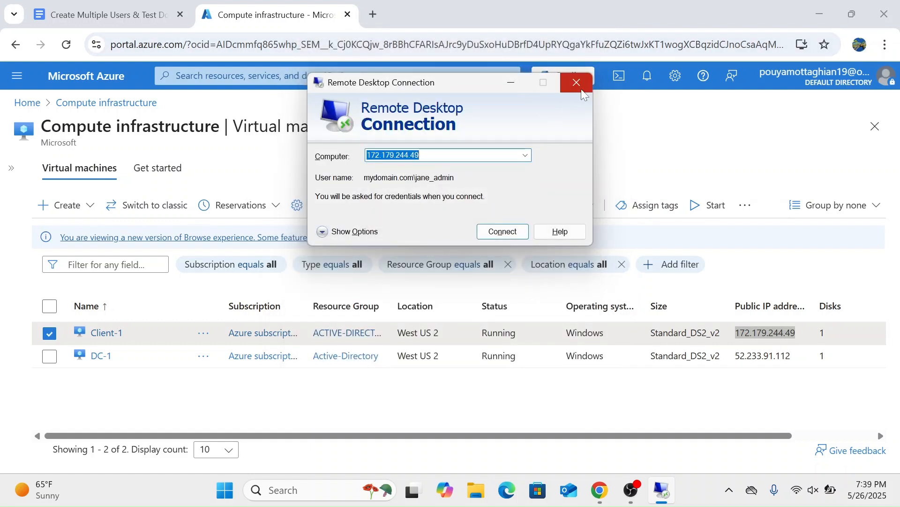
pyautogui.click(576, 83)
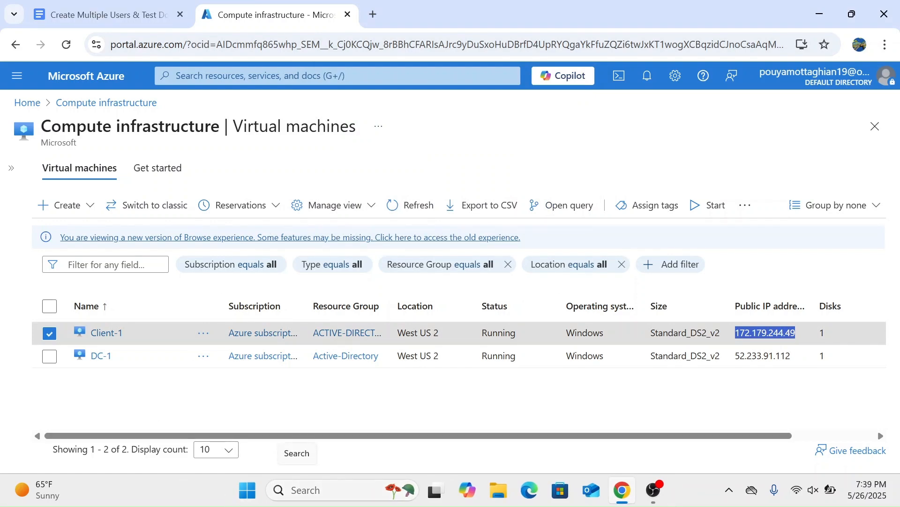
pyautogui.click(310, 490)
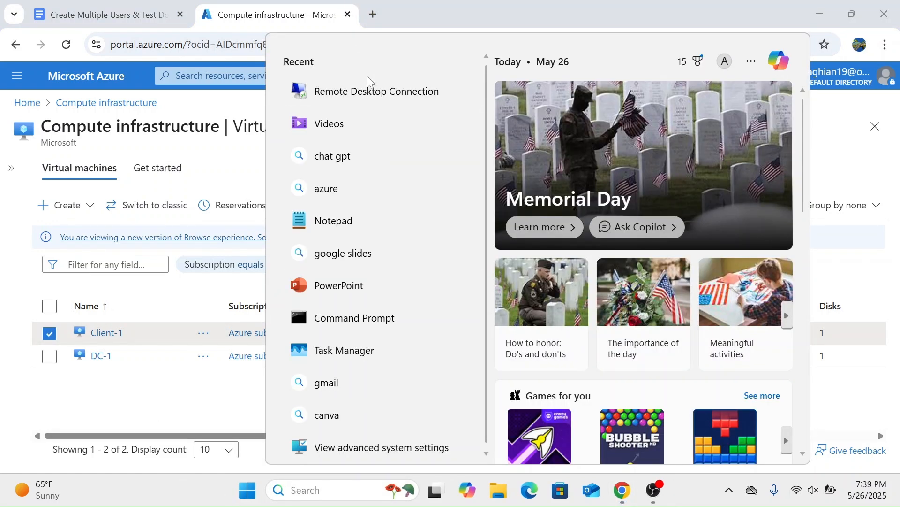
pyautogui.click(369, 89)
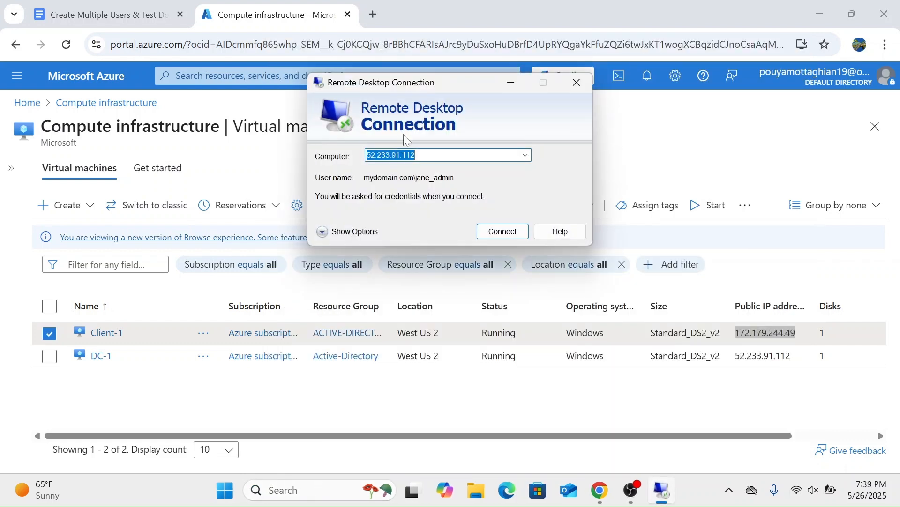
pyautogui.click(766, 333)
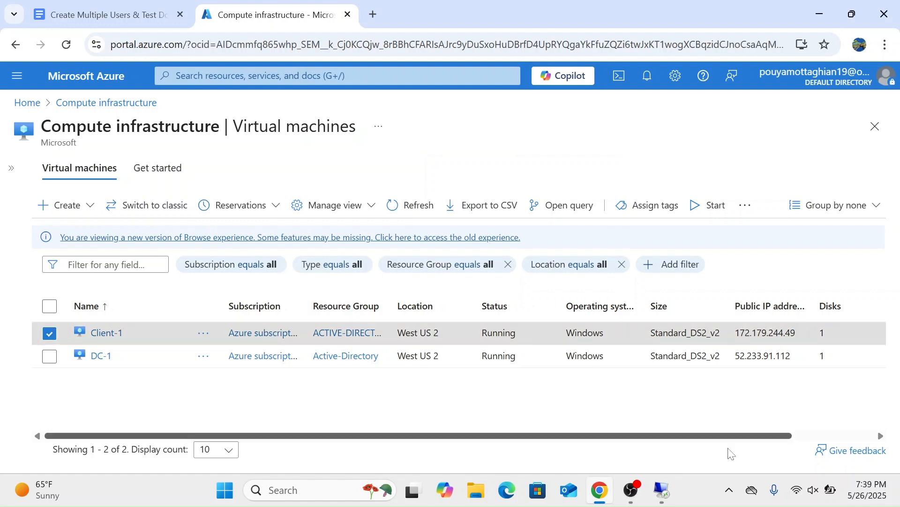
pyautogui.click(662, 490)
pyautogui.click(526, 156)
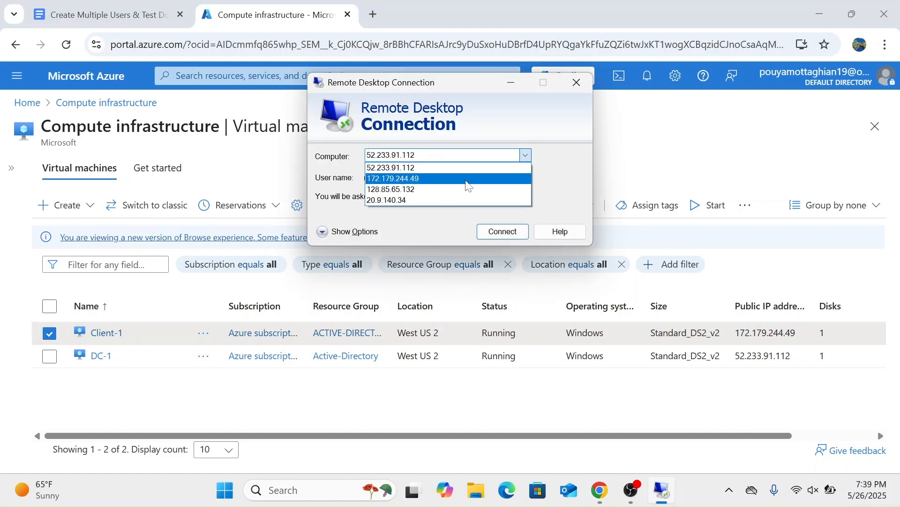
pyautogui.click(466, 179)
pyautogui.press('Return')
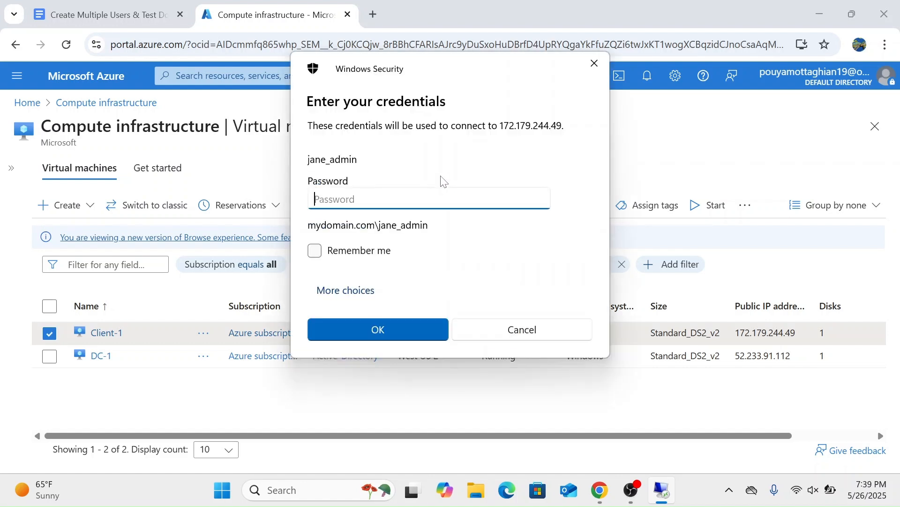
# Step: Use a different account for the Client-1 login and set its user name to mydomain.com\befi.facok, copying the username from the guide
pyautogui.click(356, 301)
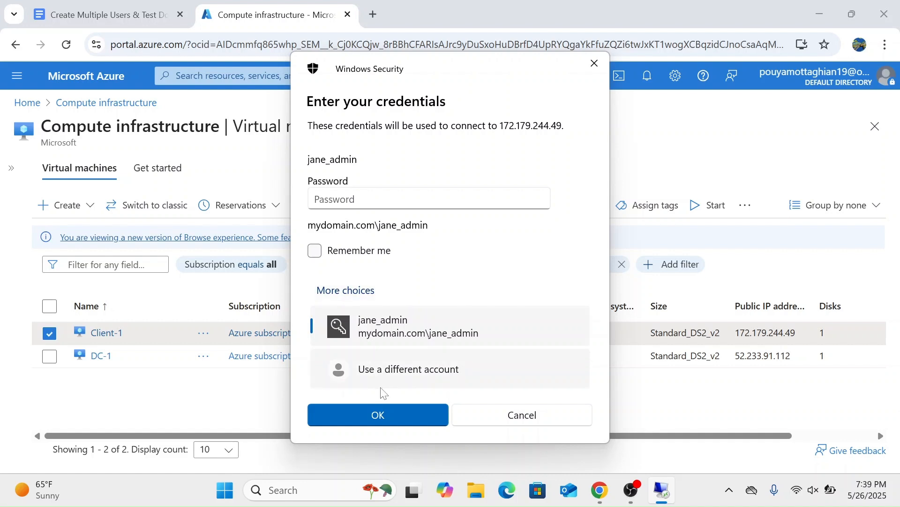
pyautogui.click(390, 384)
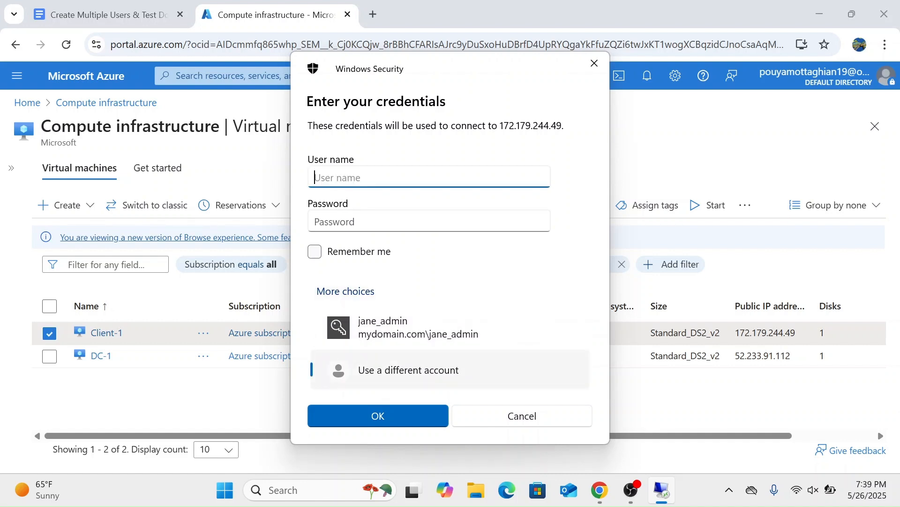
pyautogui.write('mydomain.com\\')
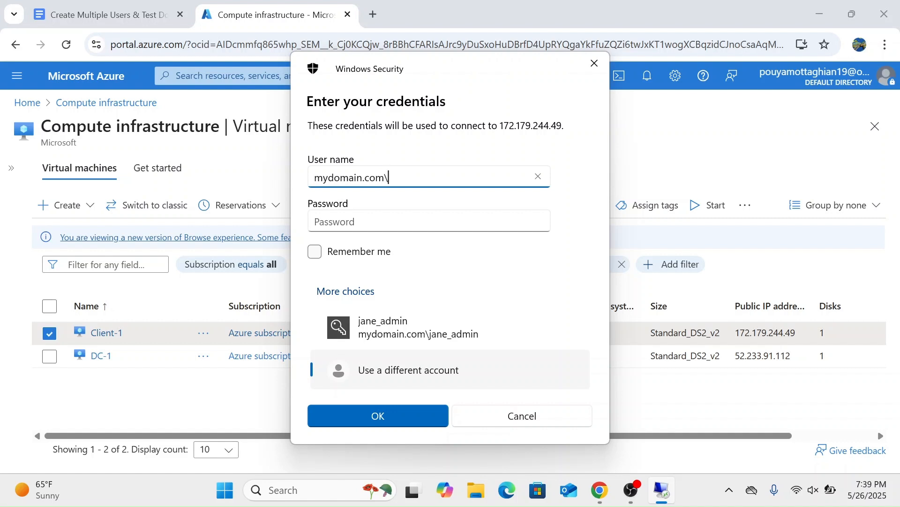
pyautogui.click(146, 5)
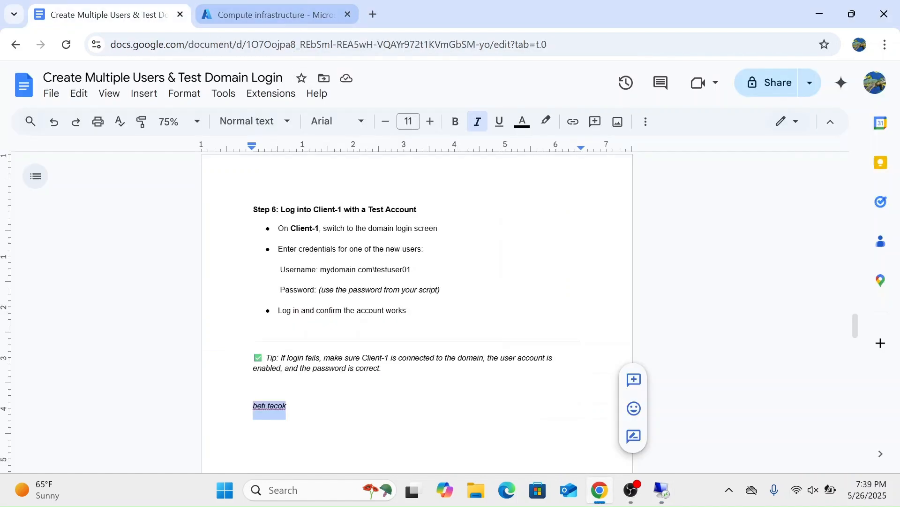
pyautogui.rightClick(275, 407)
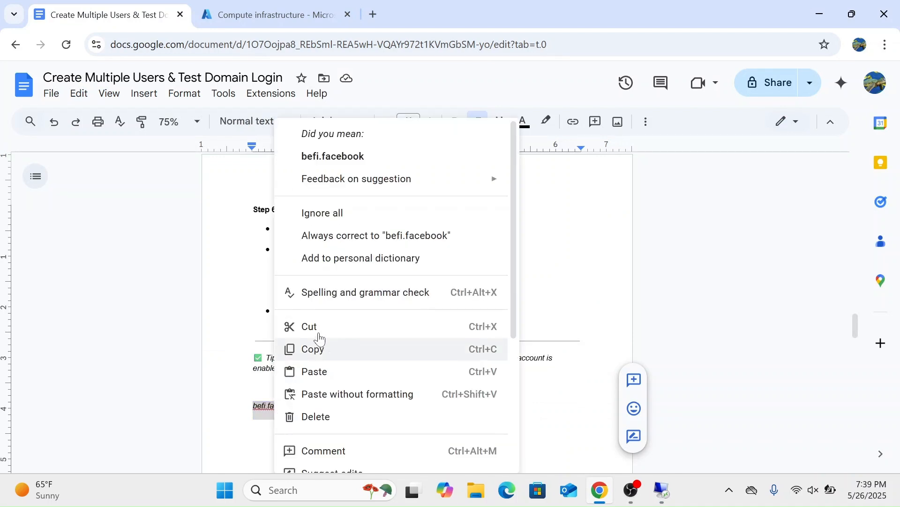
pyautogui.click(320, 350)
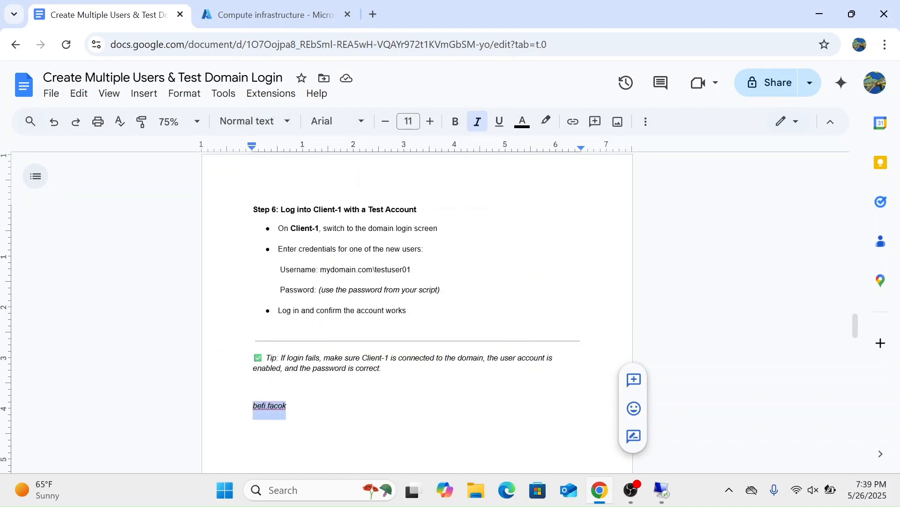
pyautogui.click(661, 490)
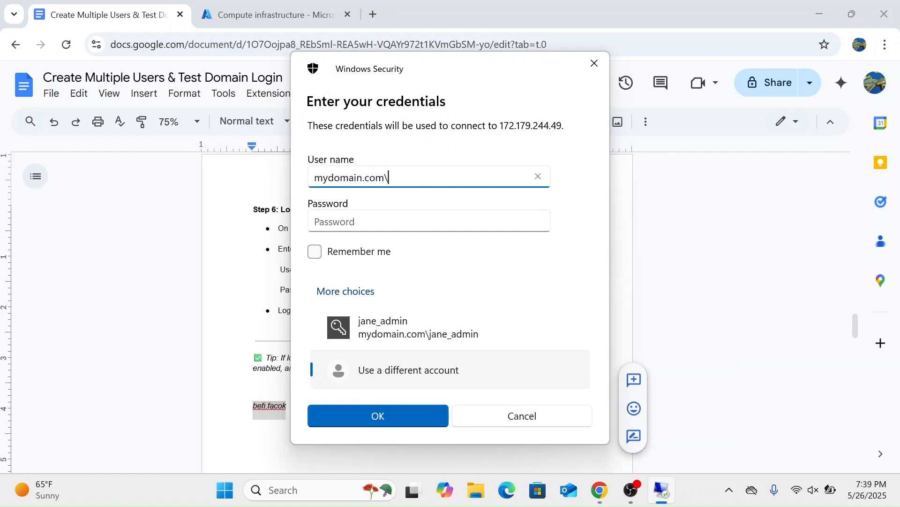
pyautogui.hotkey('ctrl', 'v')
pyautogui.press('Tab')
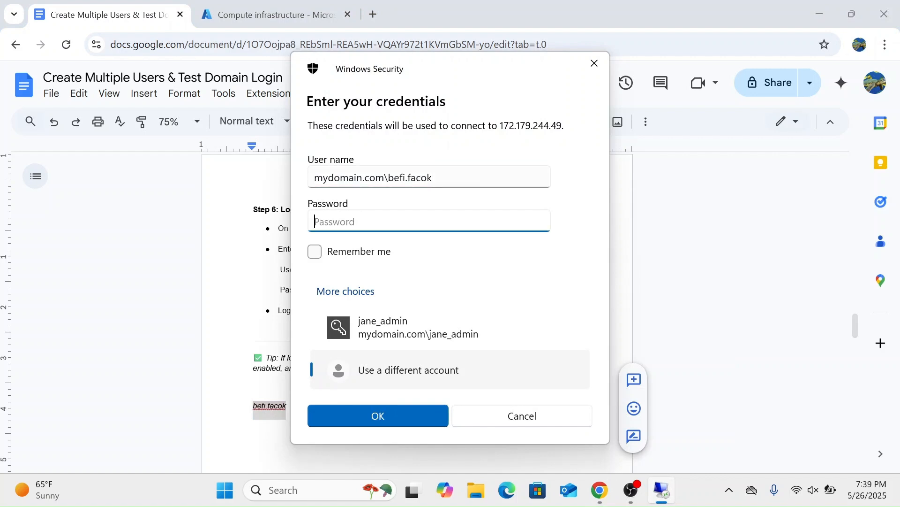
# Step: Try to log in to Client-1 with the test account's password, re-enter the password once more, and close Remote Desktop Connection
pyautogui.write('************')
pyautogui.press('Return')
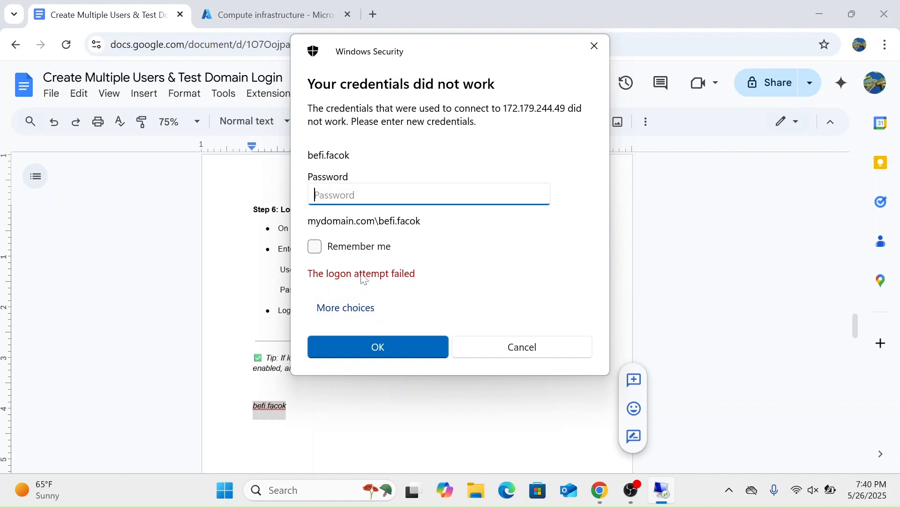
pyautogui.write('************')
pyautogui.press('Return')
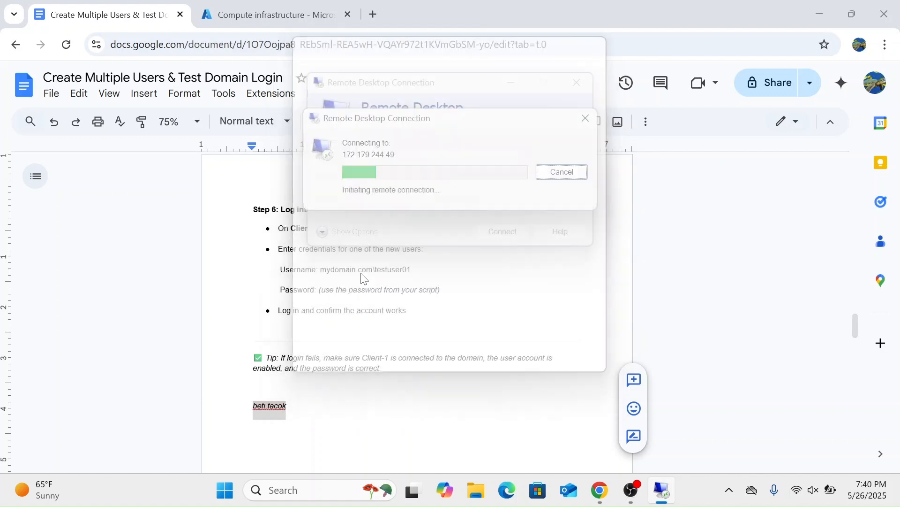
pyautogui.click(513, 346)
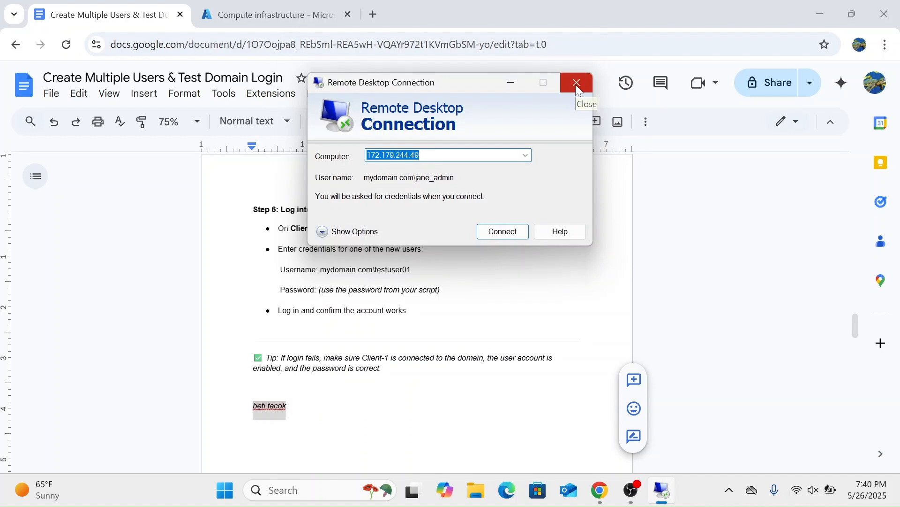
pyautogui.click(577, 84)
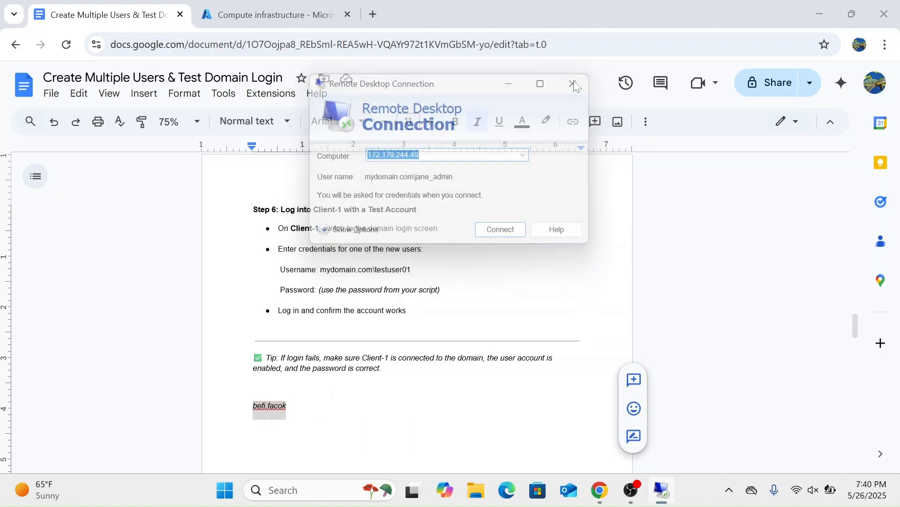
# Step: Look up DC-1's public IP address in the Azure portal and connect to 52.233.91.112 with Remote Desktop
pyautogui.scroll(2, 417, 309)
pyautogui.click(272, 14)
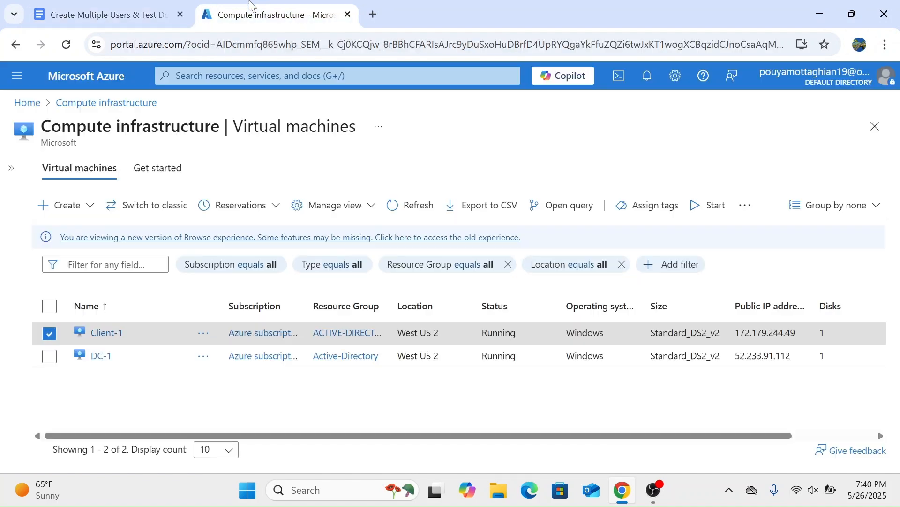
pyautogui.moveTo(793, 355); pyautogui.dragTo(734, 356)
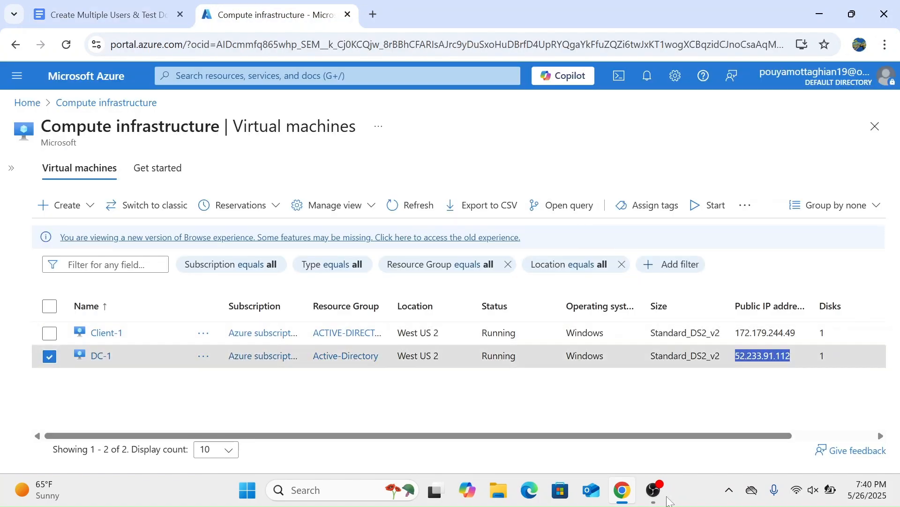
pyautogui.click(654, 490)
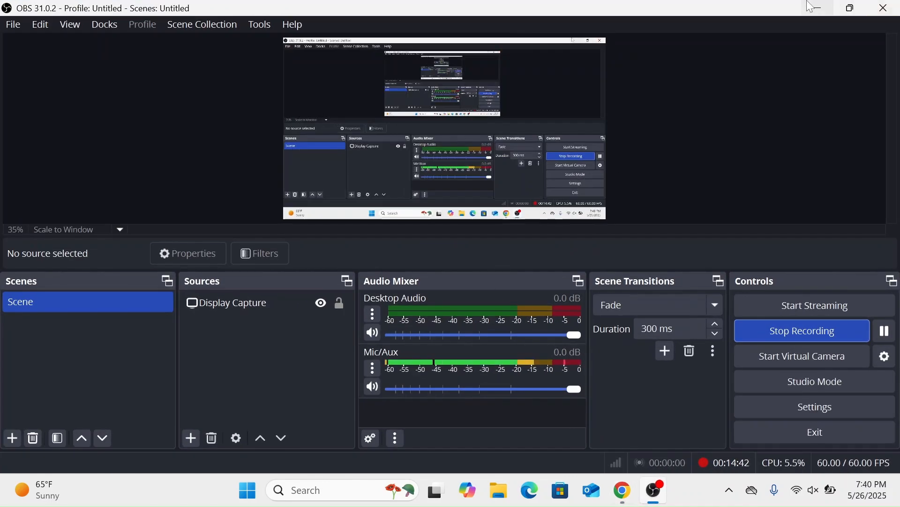
pyautogui.click(820, 8)
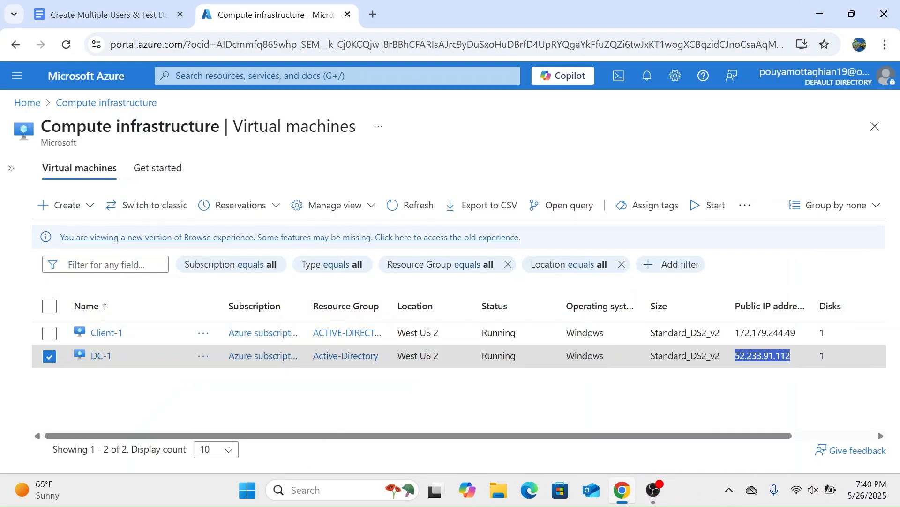
pyautogui.click(322, 490)
pyautogui.write('rdp')
pyautogui.press('Return')
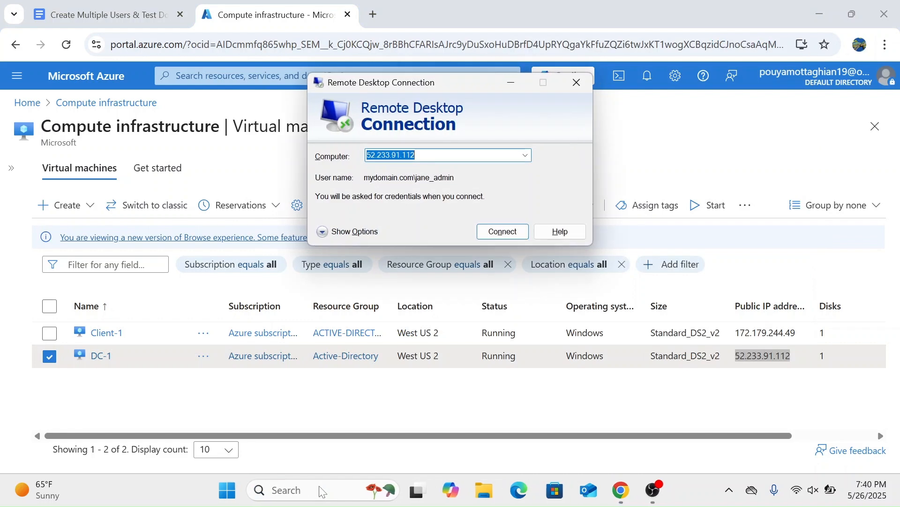
pyautogui.press('Return')
# Step: Log in to DC-1 with the domain admin account's password
pyautogui.write('************')
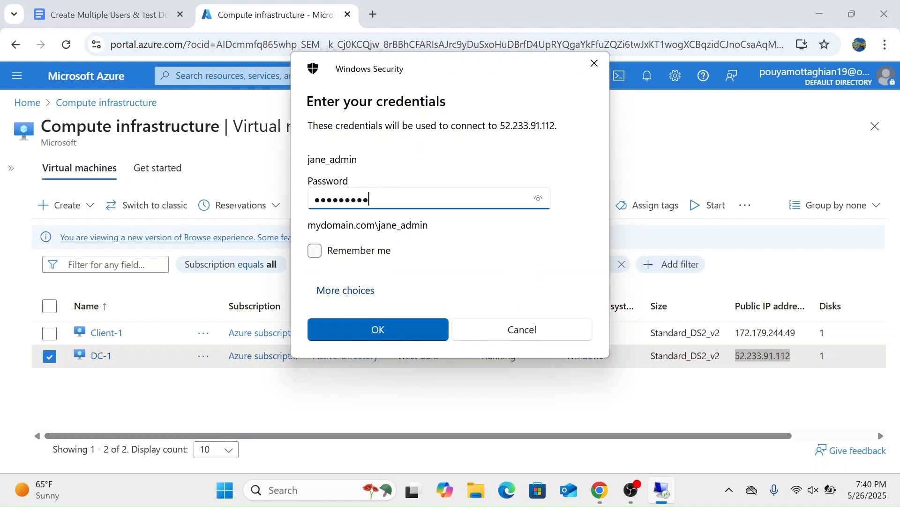
pyautogui.press('Return')
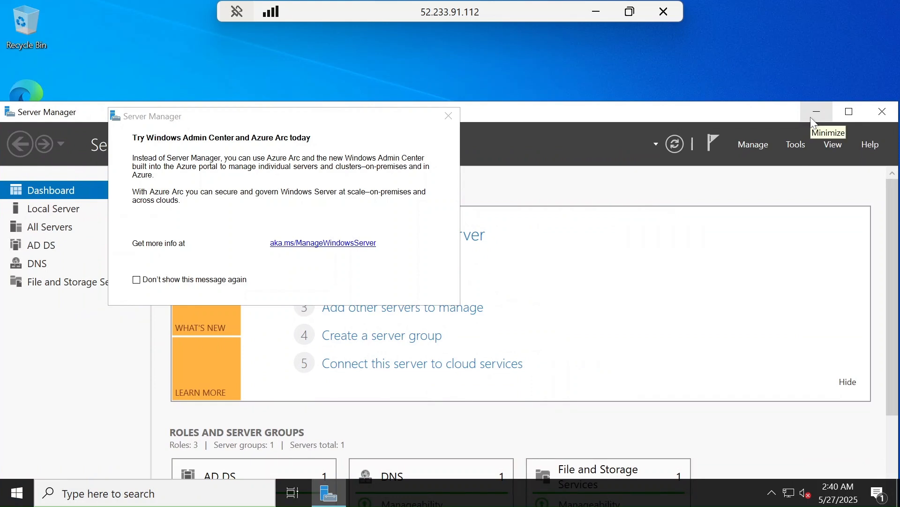
# Step: Dismiss the Server Manager message, minimize Server Manager, and open Active Directory Users and Computers, acknowledging the retrieved-items notice
pyautogui.click(443, 120)
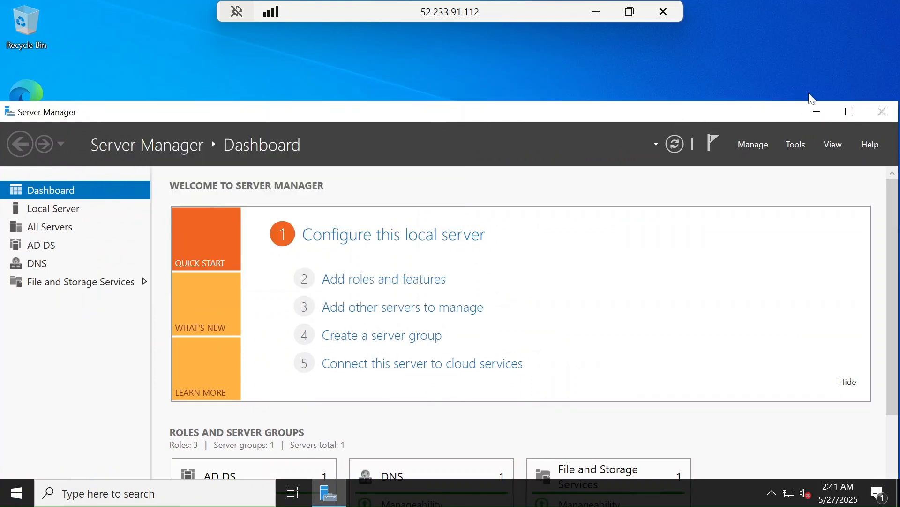
pyautogui.click(817, 113)
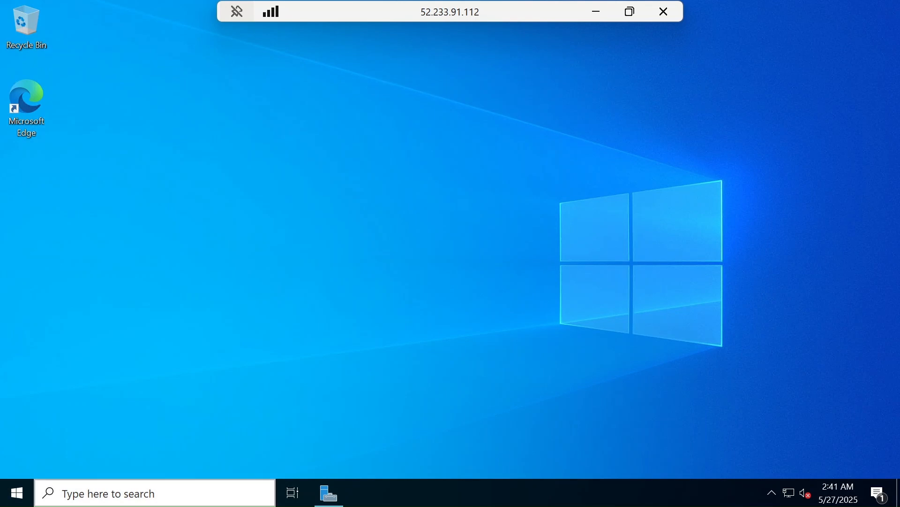
pyautogui.click(119, 496)
pyautogui.write('Active Direc')
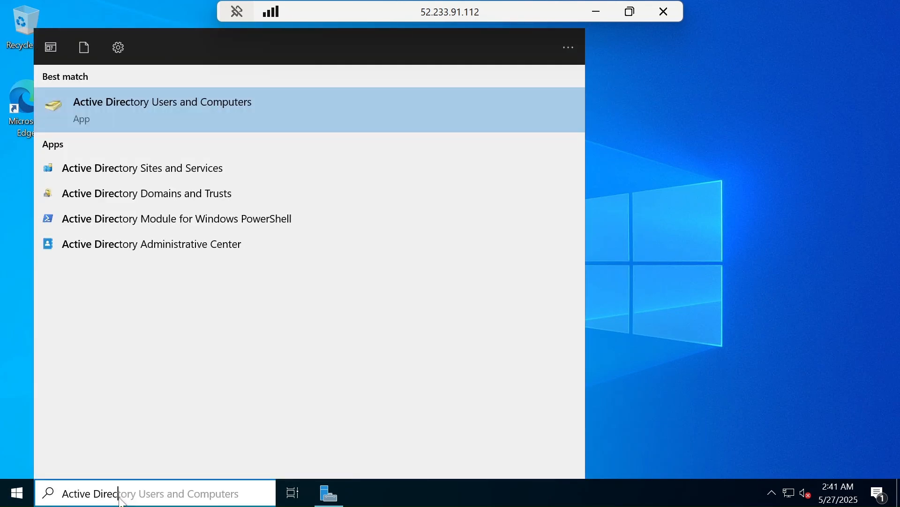
pyautogui.press('Return')
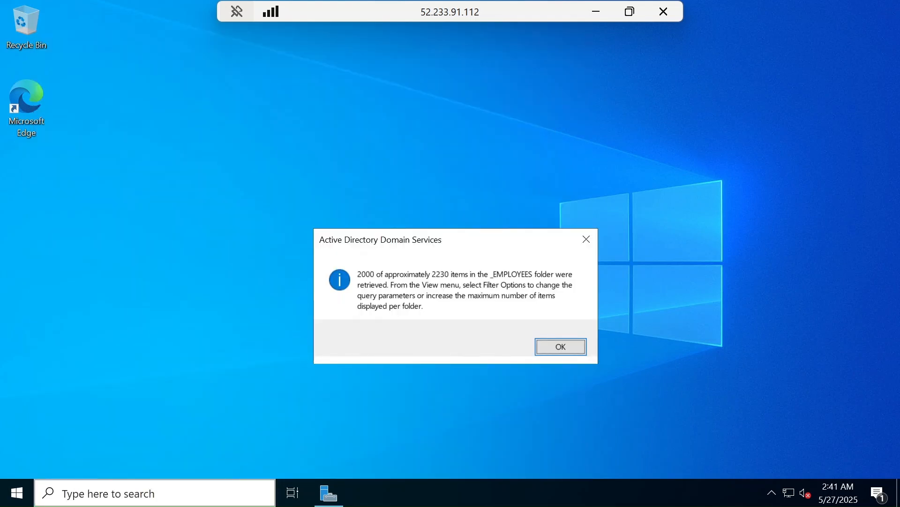
pyautogui.click(558, 353)
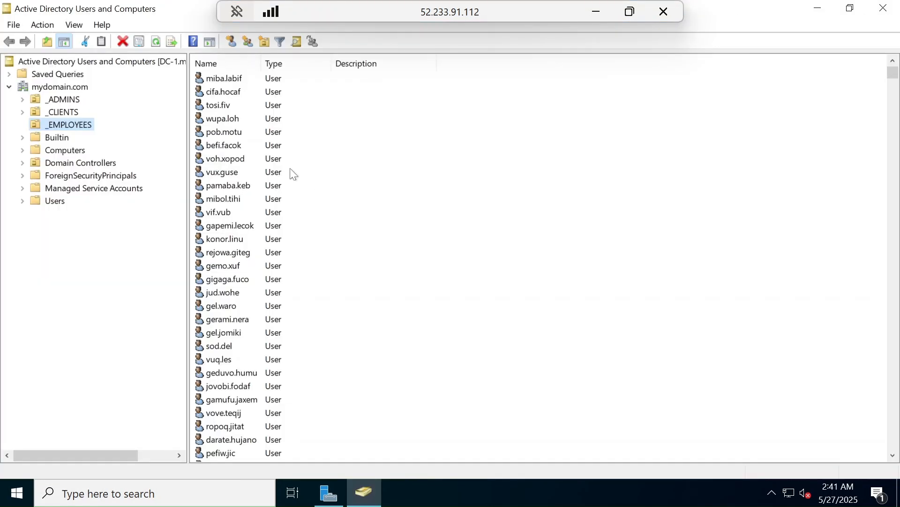
# Step: Examine the generated test user's properties in _EMPLOYEES, including the logon name, account options and group membership, and close them without changes
pyautogui.doubleClick(233, 145)
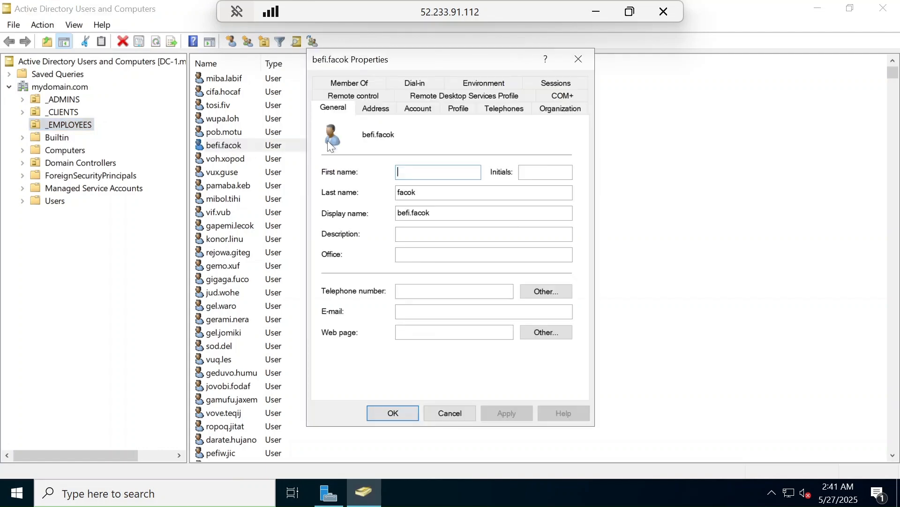
pyautogui.click(423, 112)
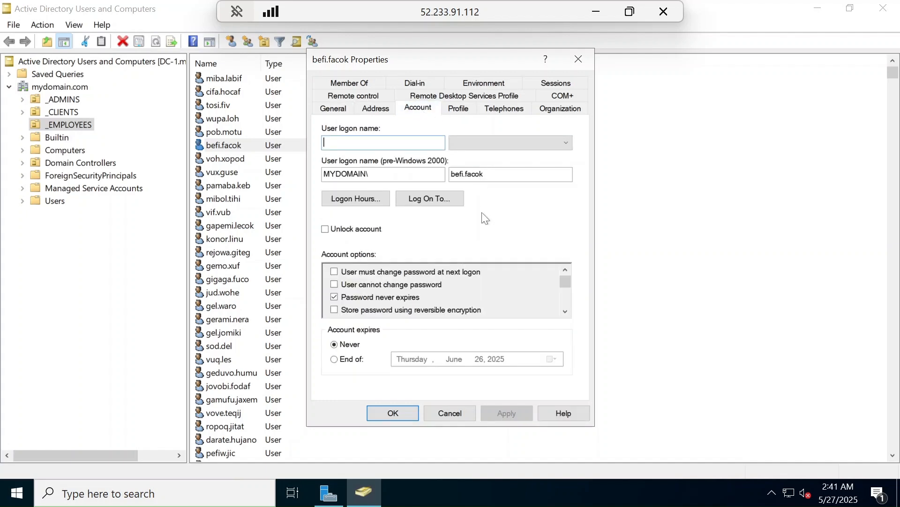
pyautogui.click(460, 113)
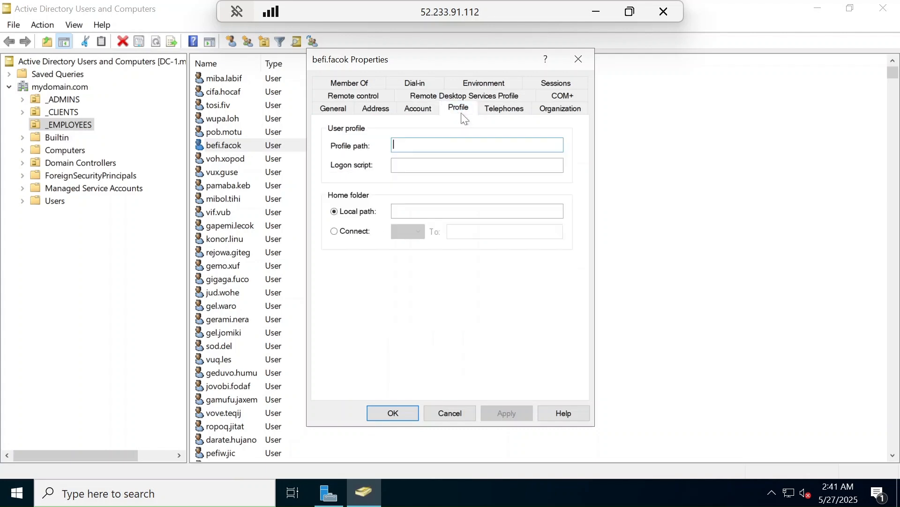
pyautogui.click(336, 110)
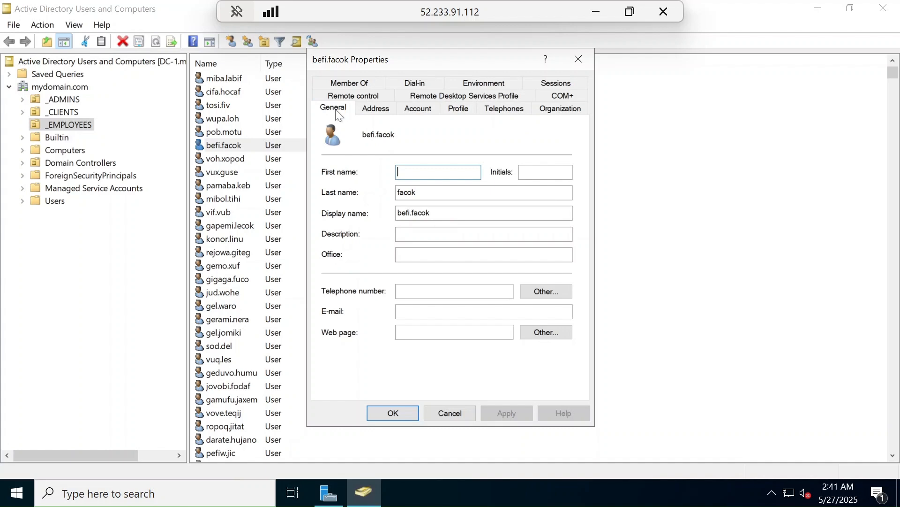
pyautogui.click(356, 96)
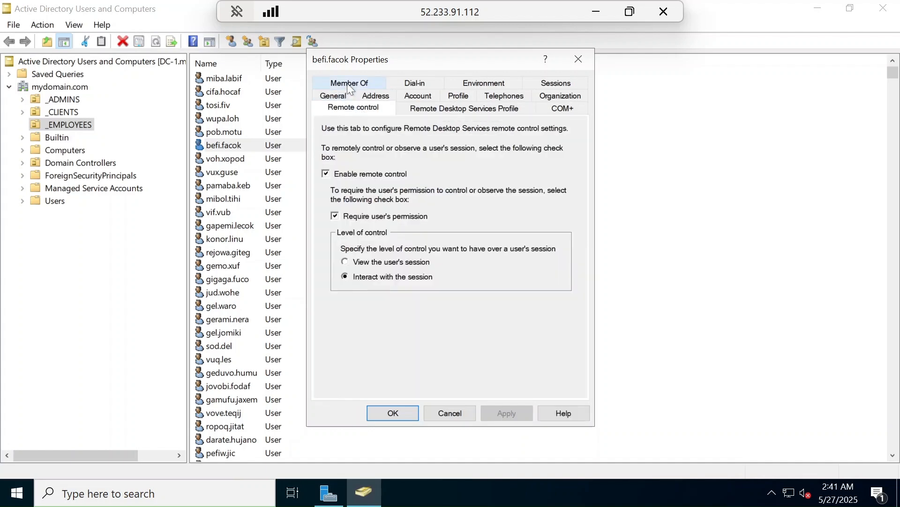
pyautogui.click(347, 83)
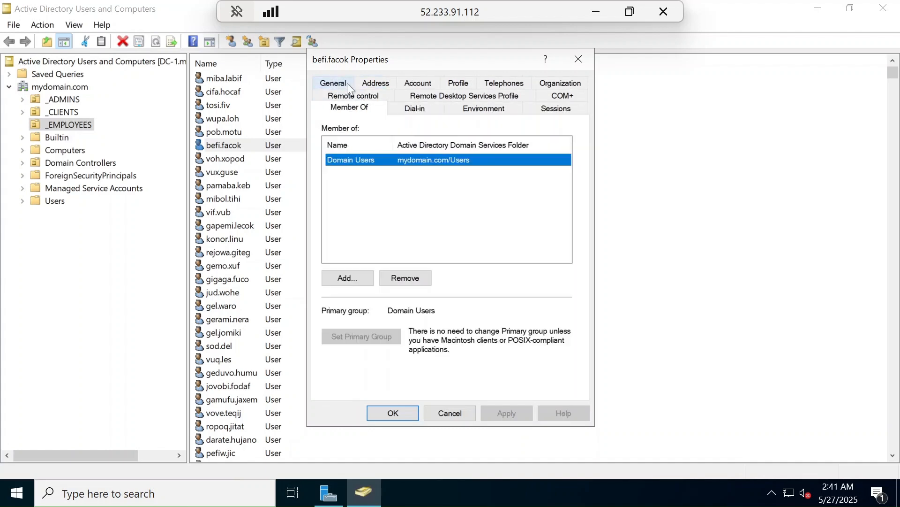
pyautogui.click(381, 83)
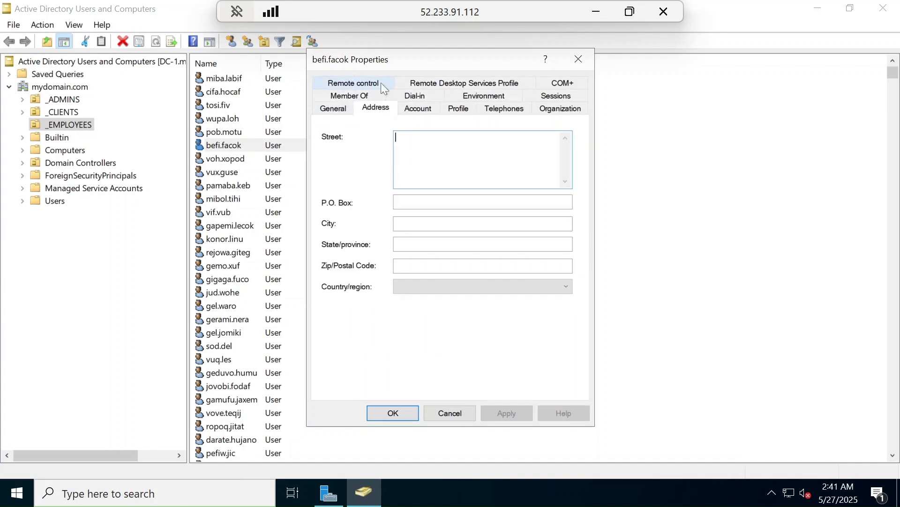
pyautogui.click(427, 110)
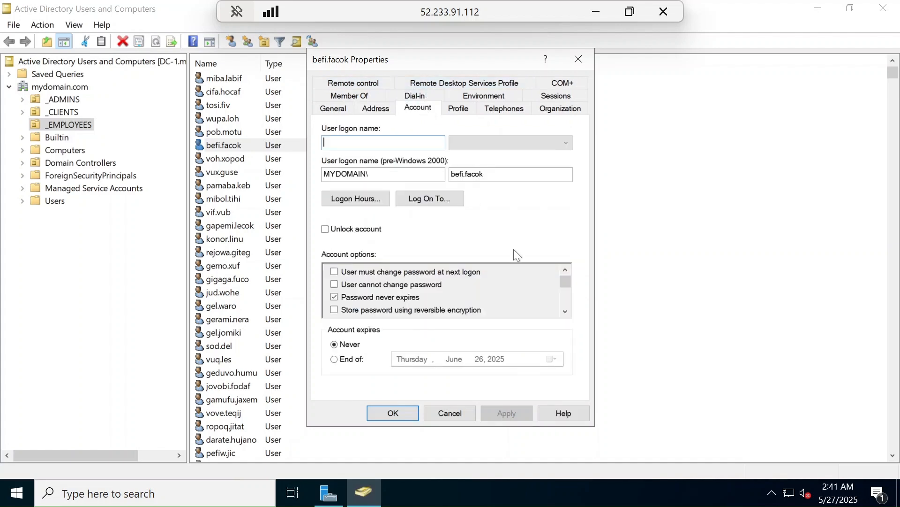
pyautogui.click(566, 311)
pyautogui.click(566, 312)
pyautogui.click(566, 312)
pyautogui.click(566, 312)
pyautogui.click(565, 311)
pyautogui.click(566, 312)
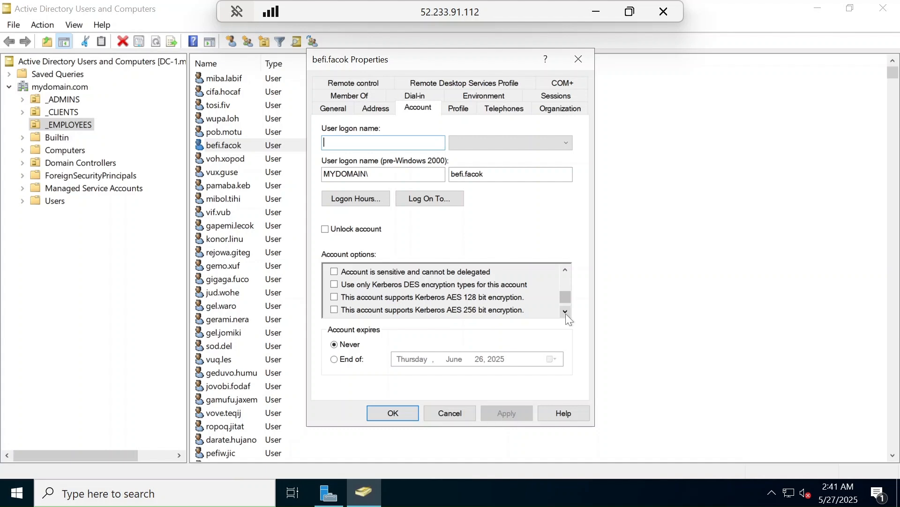
pyautogui.click(446, 413)
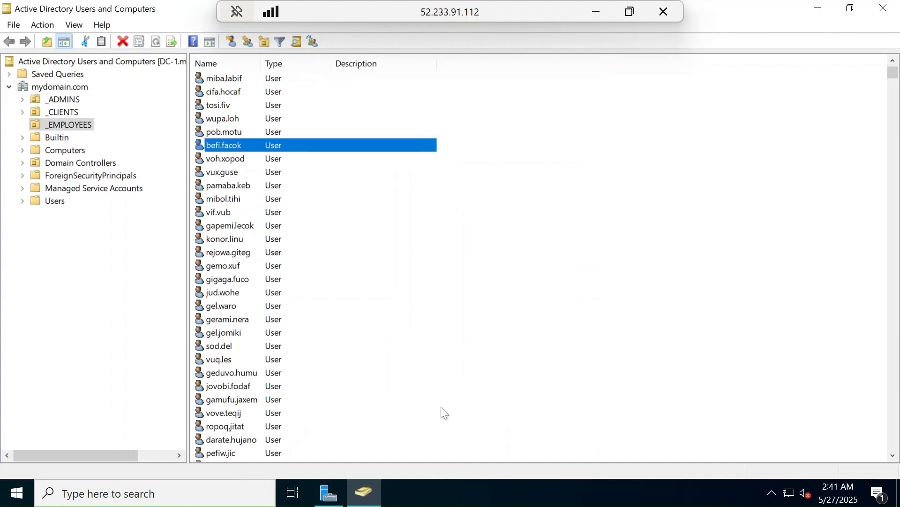
# Step: Close Active Directory Users and Computers and disconnect the remote session to DC-1
pyautogui.click(888, 7)
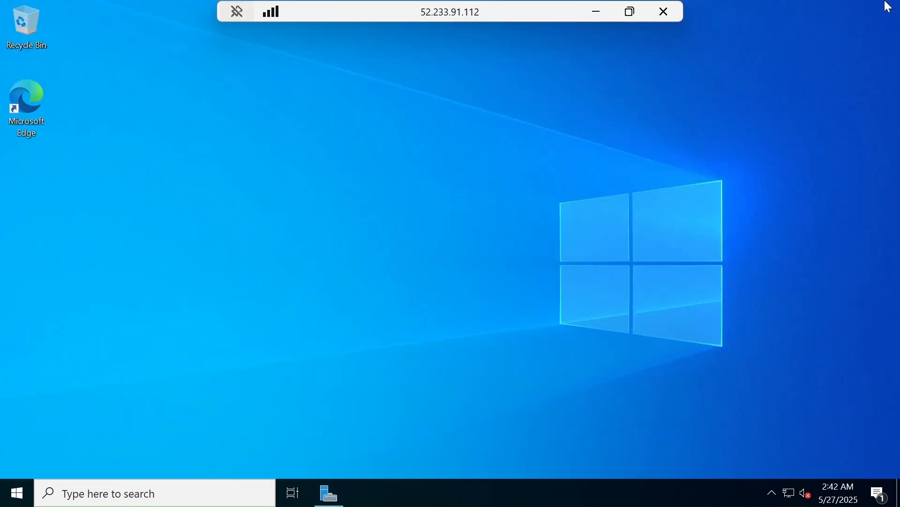
pyautogui.click(672, 11)
pyautogui.click(482, 281)
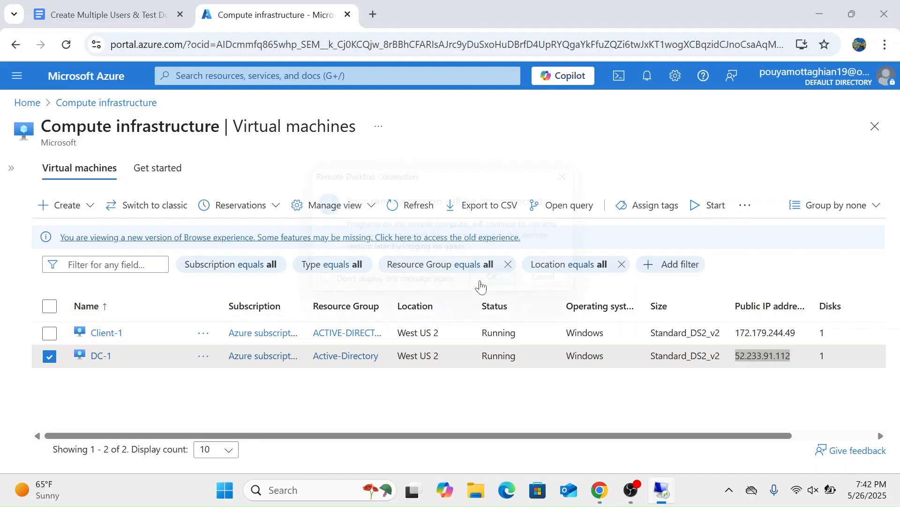
# Step: Review the user-creation script in the Google Docs guide and find the password variable assigned to the generated users
pyautogui.click(159, 9)
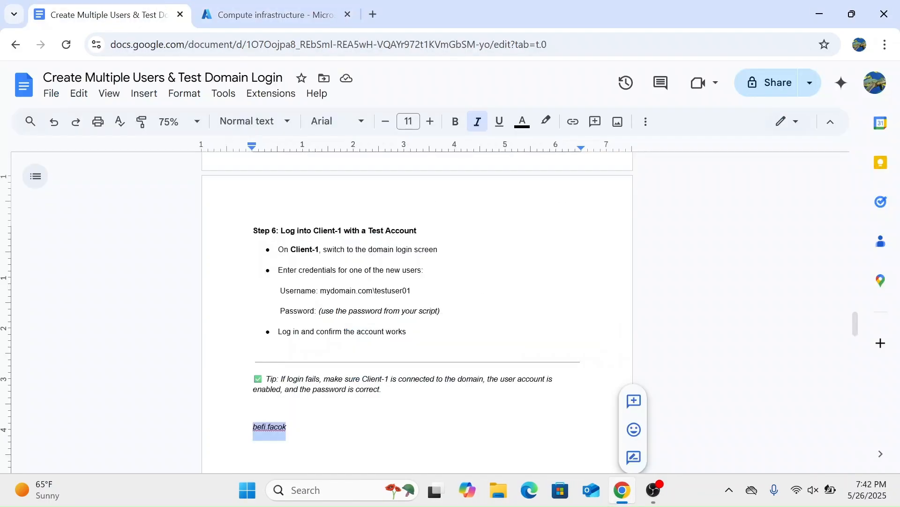
pyautogui.scroll(-10, 418, 310)
pyautogui.scroll(1, 417, 310)
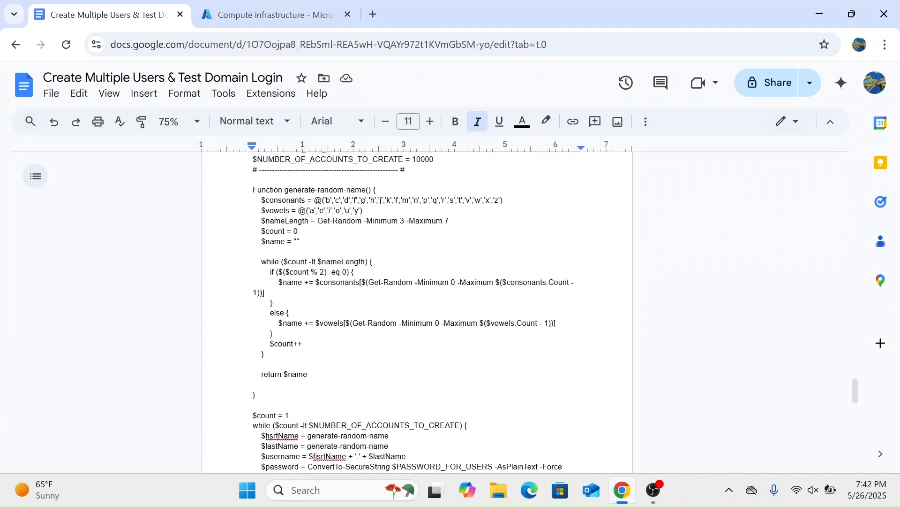
pyautogui.scroll(-4, 417, 310)
pyautogui.scroll(-5, 254, 358)
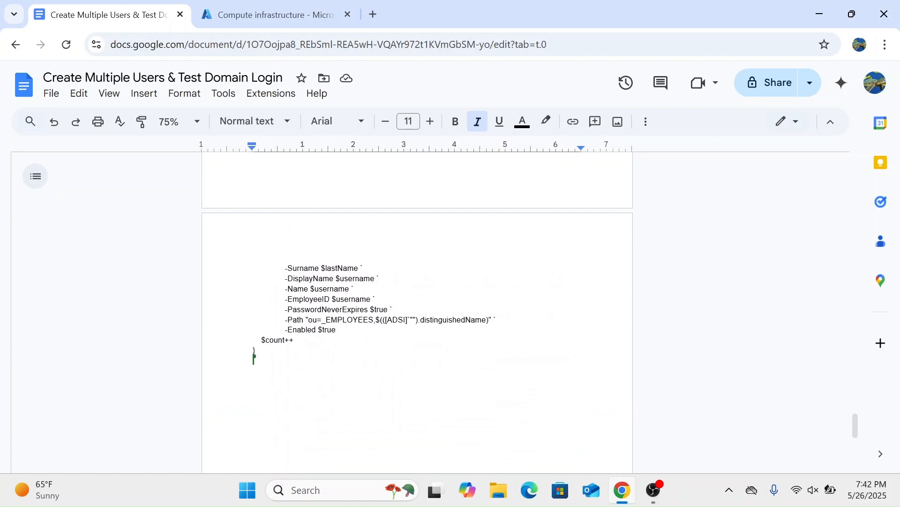
pyautogui.scroll(2, 417, 309)
pyautogui.scroll(2, 254, 425)
pyautogui.scroll(1, 417, 262)
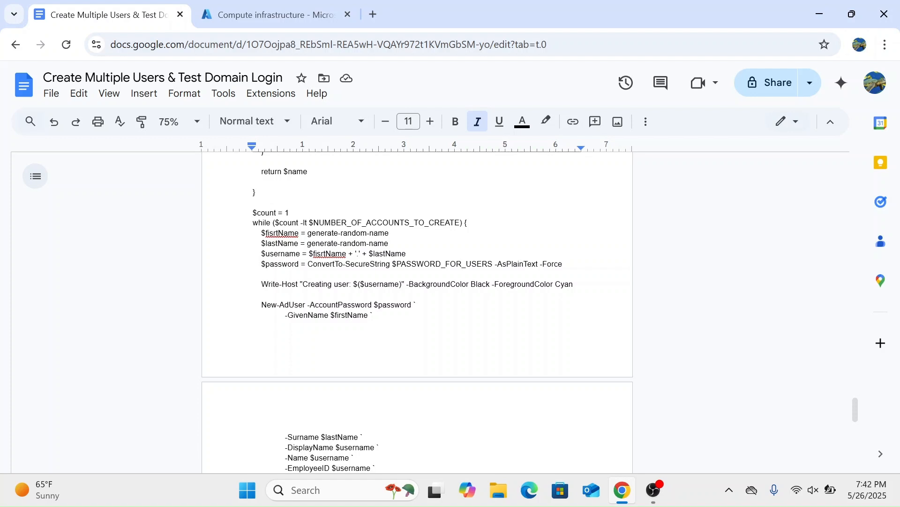
pyautogui.scroll(3, 418, 291)
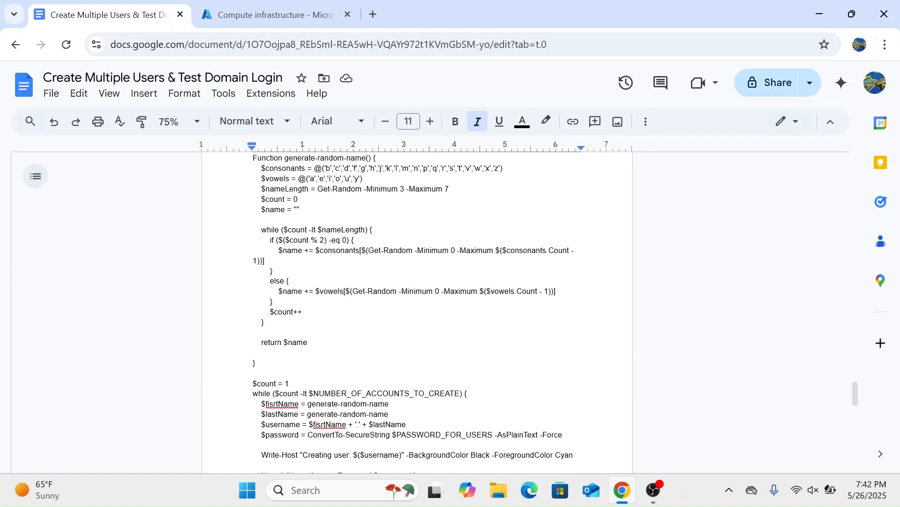
pyautogui.scroll(2, 418, 312)
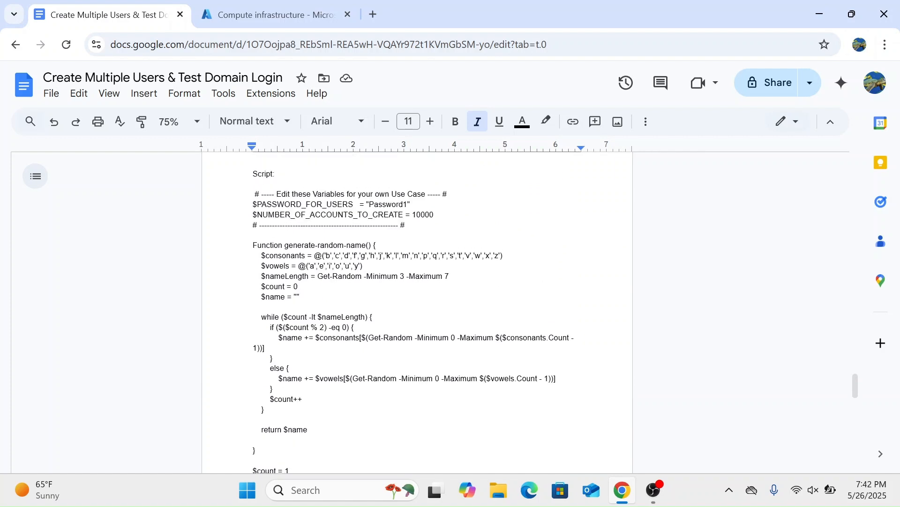
pyautogui.moveTo(408, 204); pyautogui.dragTo(370, 204)
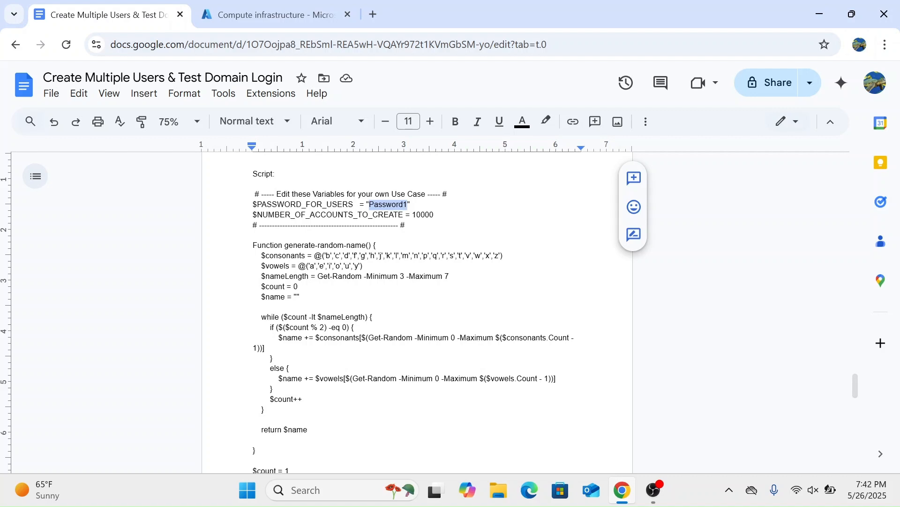
# Step: Open Remote Desktop Connection and copy Client-1's public IP address from the Azure portal
pyautogui.click(324, 489)
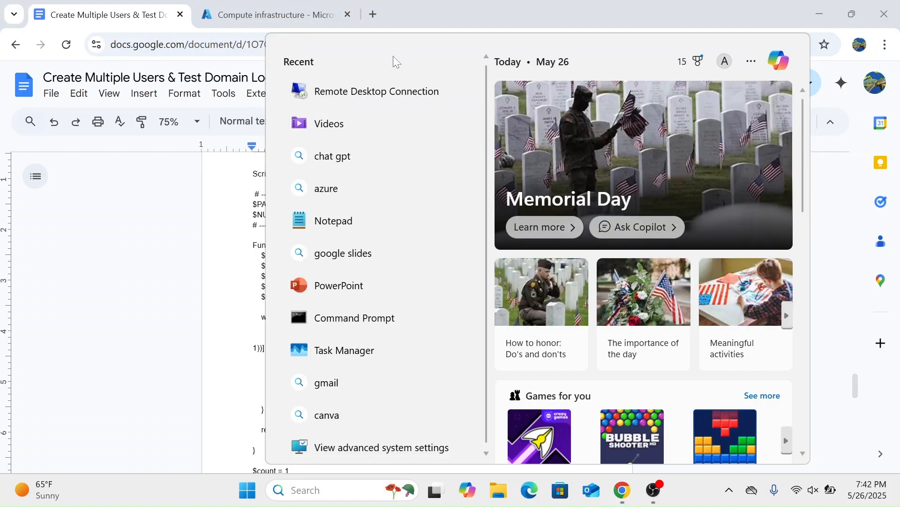
pyautogui.click(362, 92)
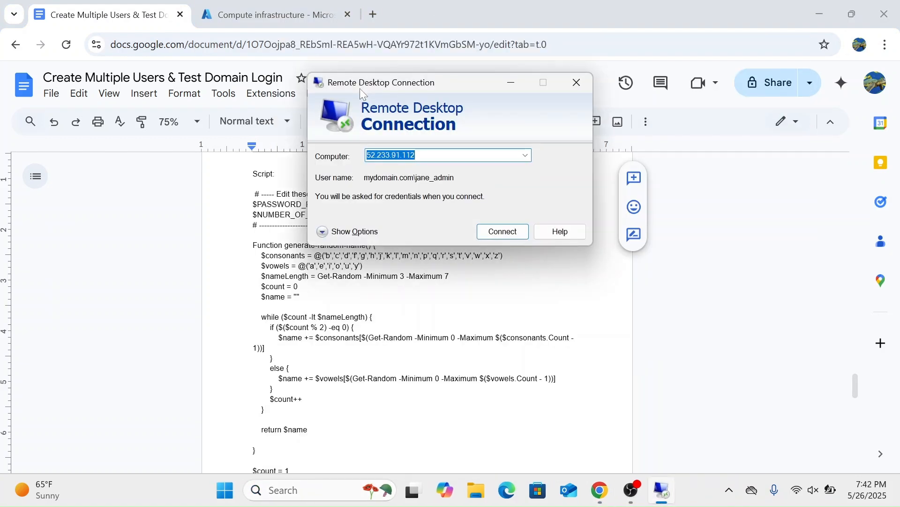
pyautogui.click(267, 14)
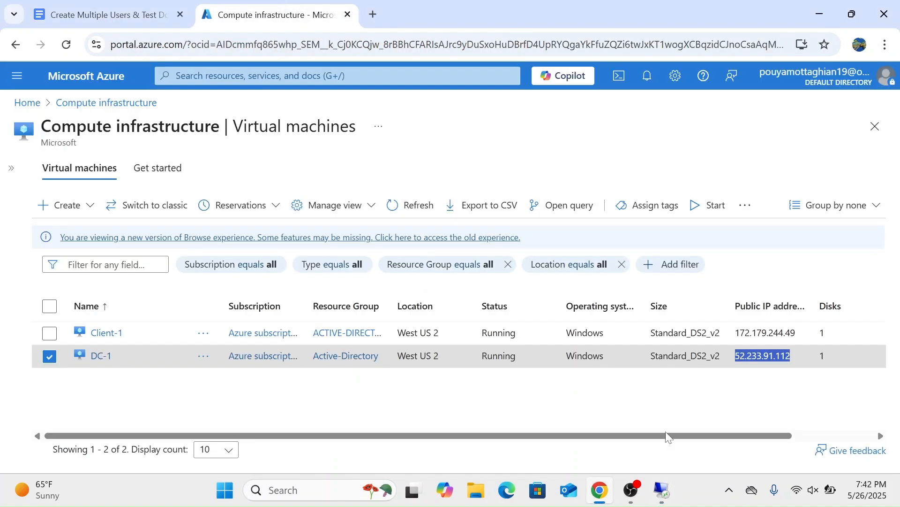
pyautogui.moveTo(665, 498)
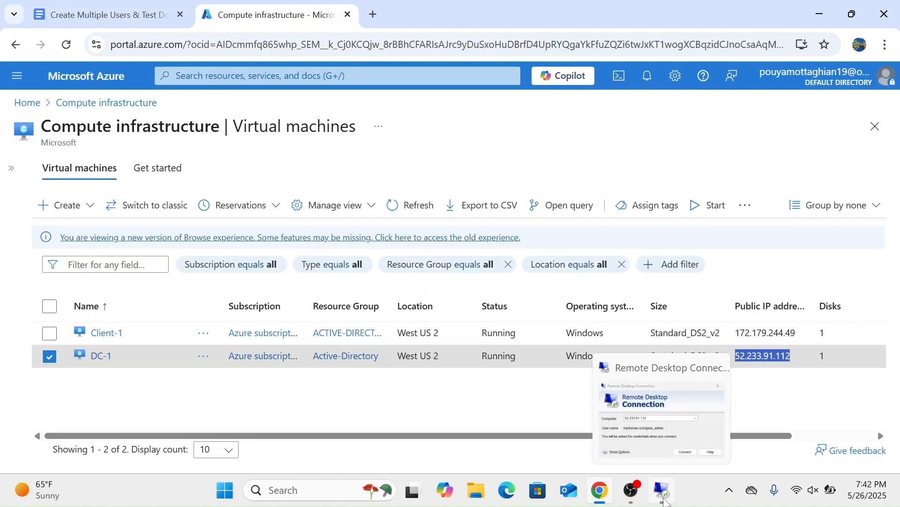
pyautogui.moveTo(797, 332); pyautogui.dragTo(735, 332)
pyautogui.hotkey('ctrl', 'c')
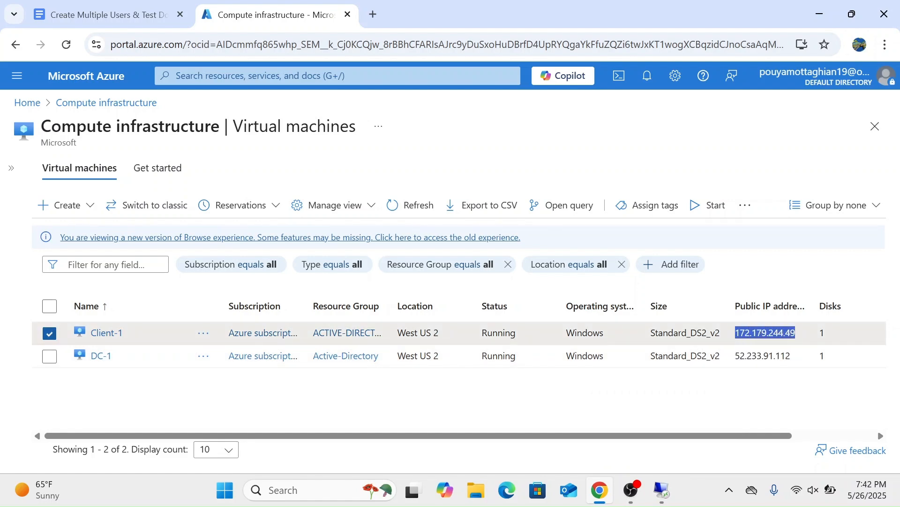
# Step: Bring up Step 6 of the guide with the noted test username, and connect to 172.179.244.49 with Remote Desktop
pyautogui.click(148, 7)
pyautogui.scroll(6, 417, 312)
pyautogui.scroll(5, 417, 312)
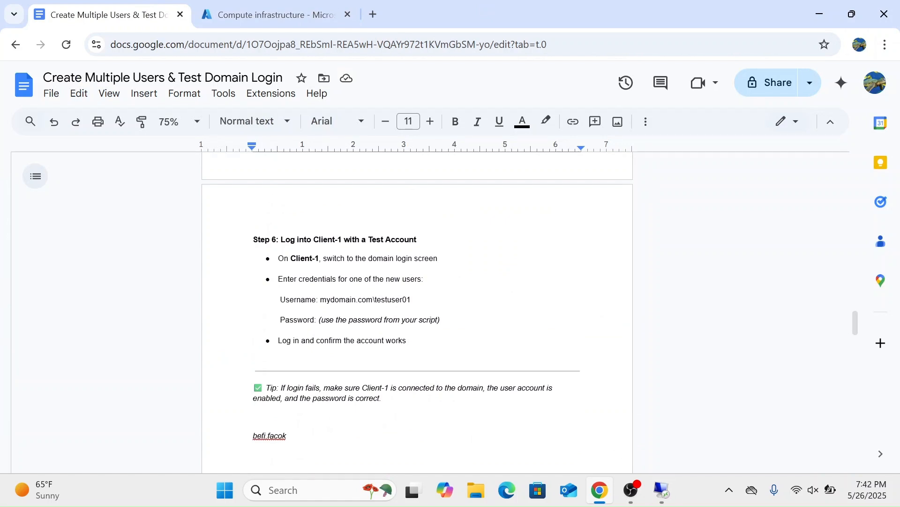
pyautogui.click(659, 412)
pyautogui.press('BackSpace')
pyautogui.hotkey('ctrl', 'v')
pyautogui.press('Return')
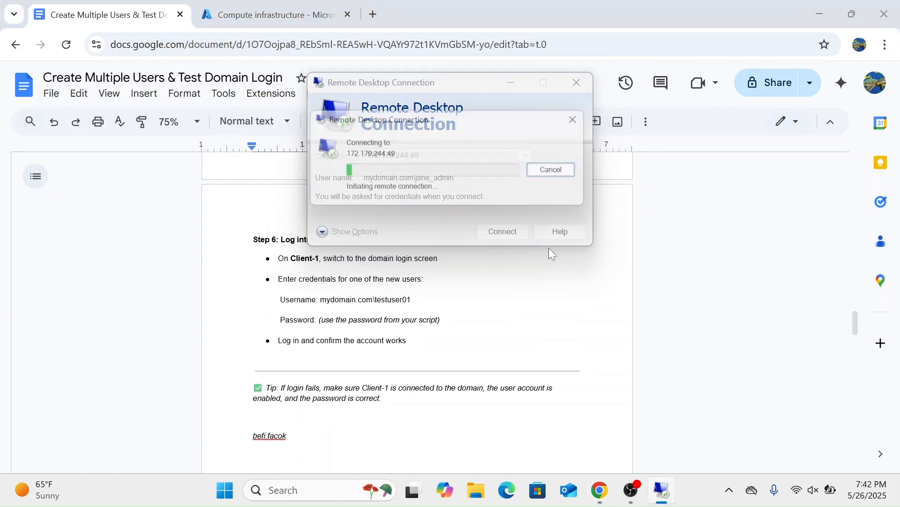
# Step: Log in to Client-1 with a different account, entering the test user's name under the mydomain.com domain and the account password
pyautogui.click(357, 291)
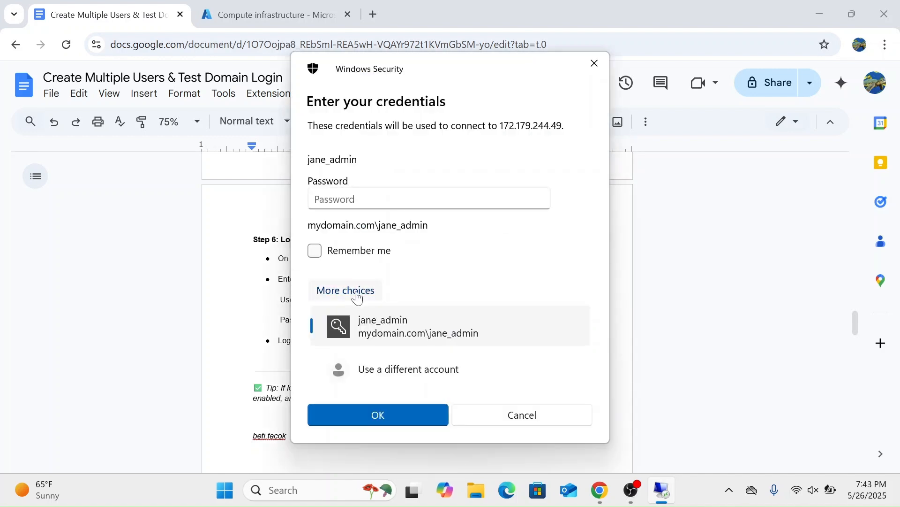
pyautogui.click(383, 376)
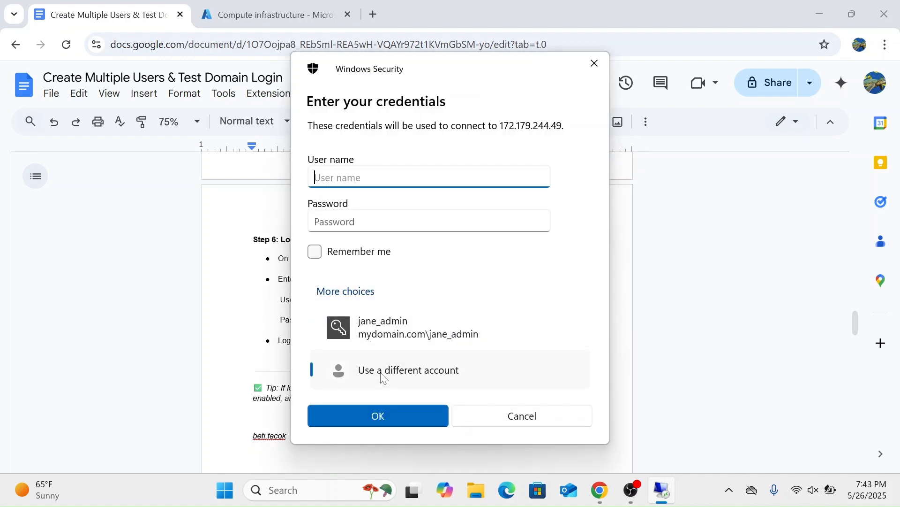
pyautogui.write('mydomain.com\\')
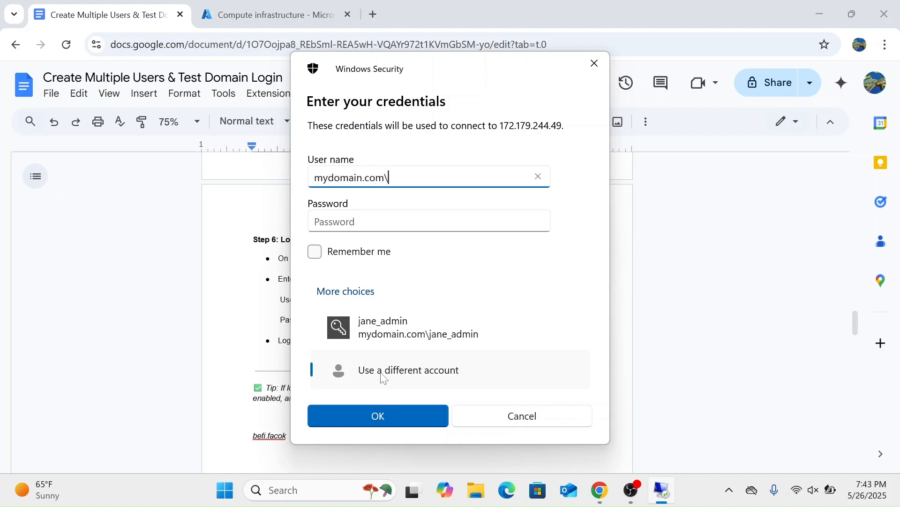
pyautogui.write('befi.facok')
pyautogui.press('Tab')
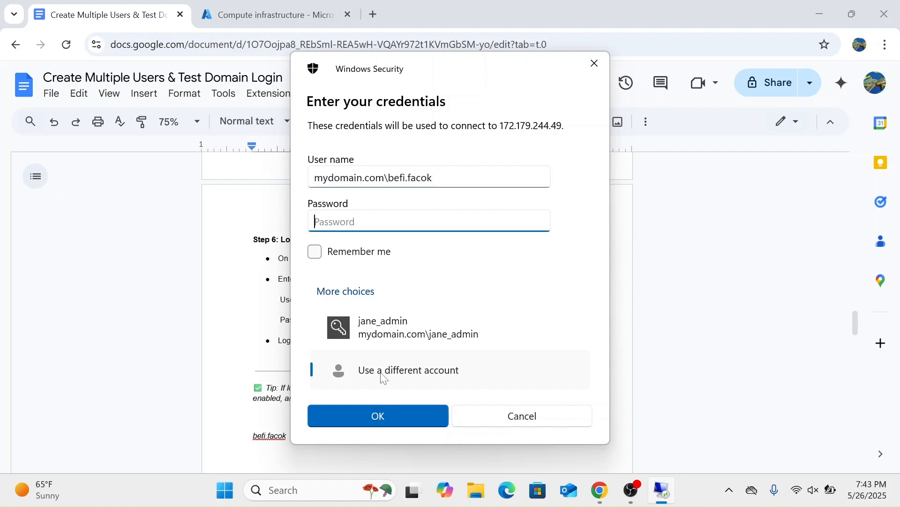
pyautogui.write('*********')
pyautogui.press('Return')
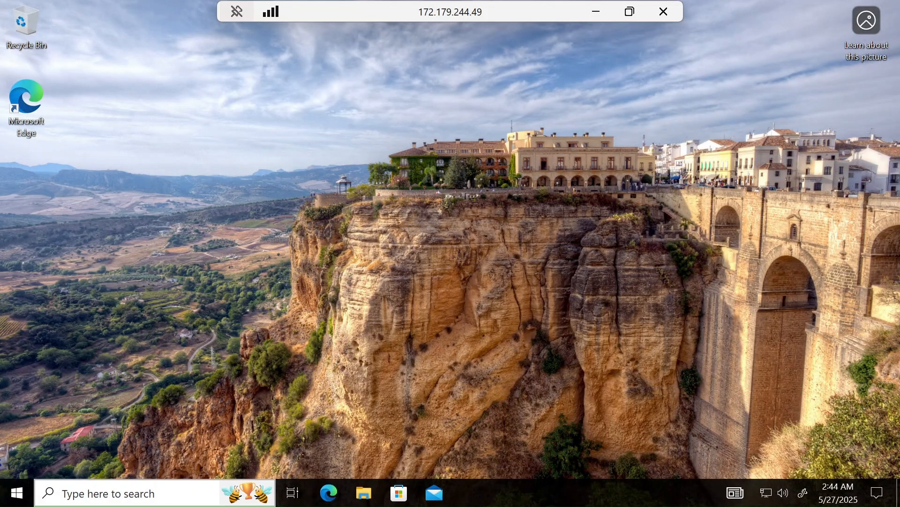
# Step: Sign out of Client-1 by executing the logoff command from the Run dialog
pyautogui.click(117, 499)
pyautogui.write('run')
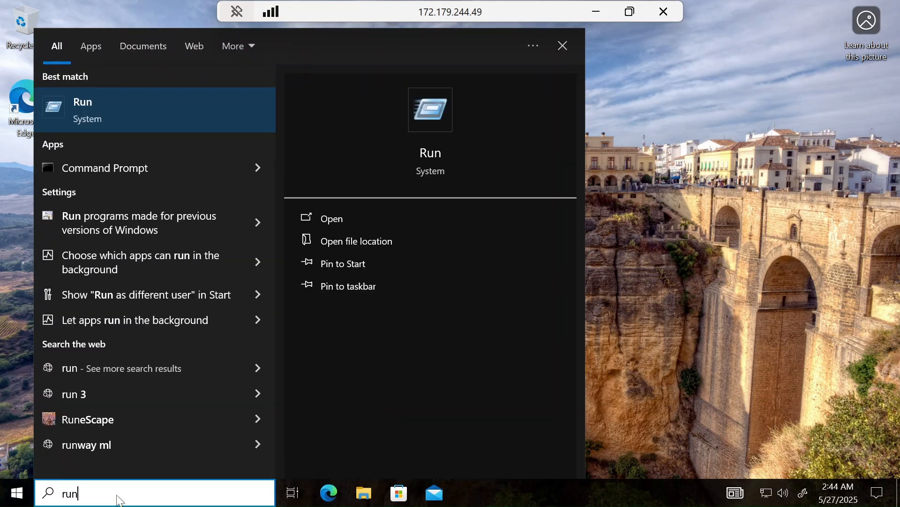
pyautogui.press('Return')
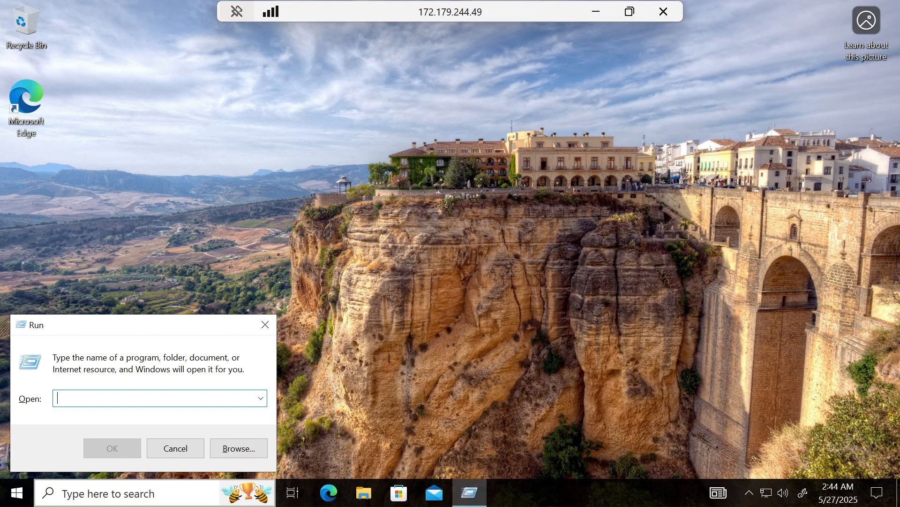
pyautogui.write('logoff')
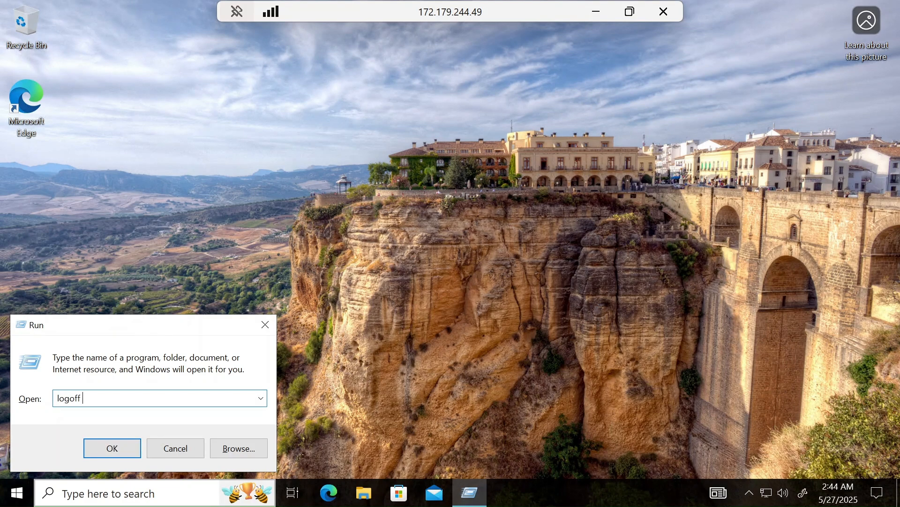
pyautogui.press('Return')
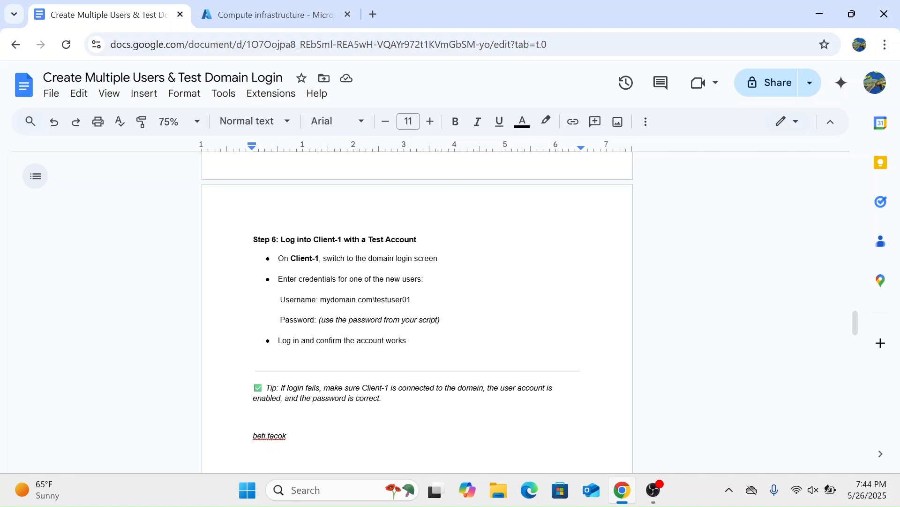
# Step: Delete the test username noted below the tip in Step 6 of the guide
pyautogui.scroll(-1, 417, 309)
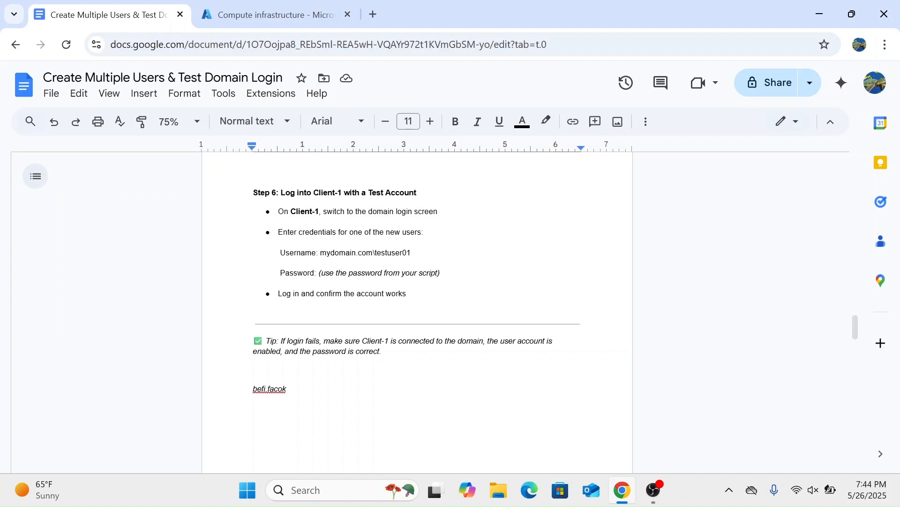
pyautogui.moveTo(287, 389); pyautogui.dragTo(253, 391)
pyautogui.press('BackSpace')
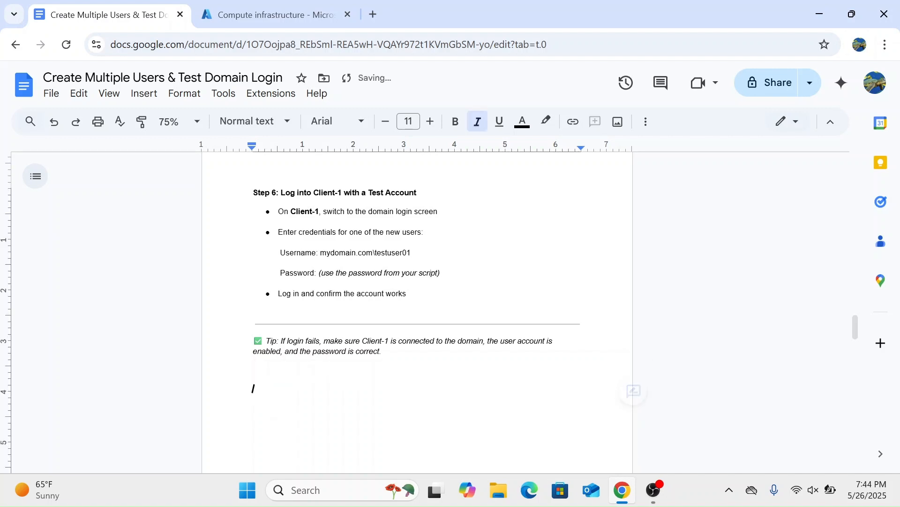